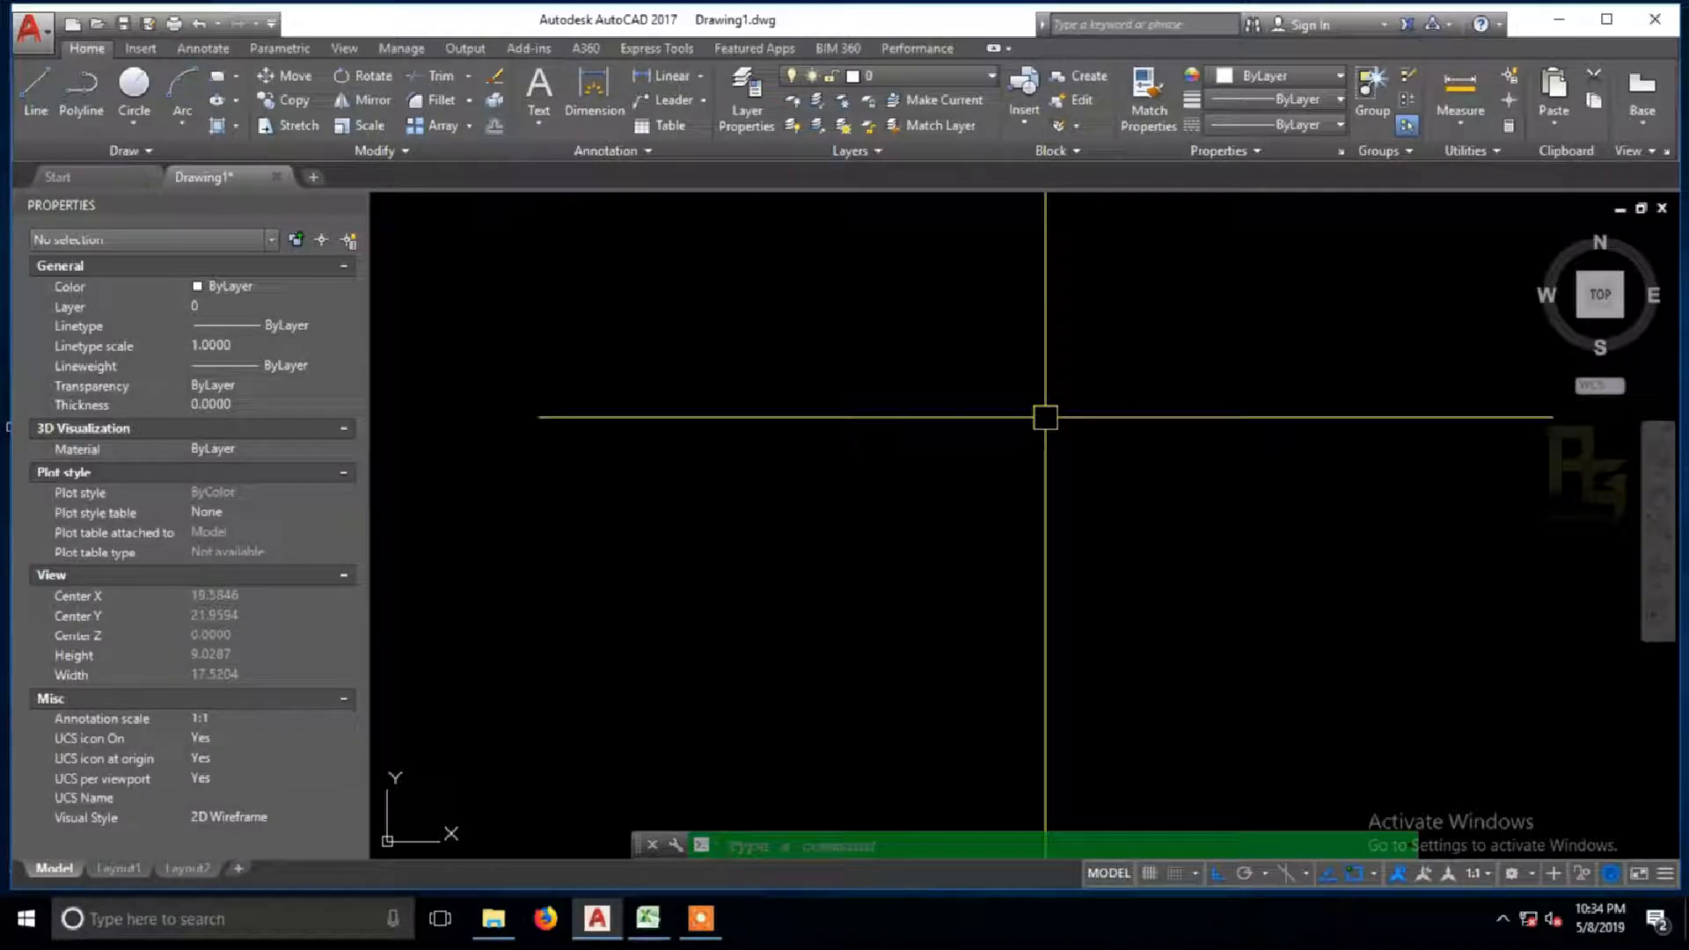
Step: Draw a vertical ellipse with a major radius of about 1.60 and a minor radius of about 0.64
scroll(1045, 417, down, 3)
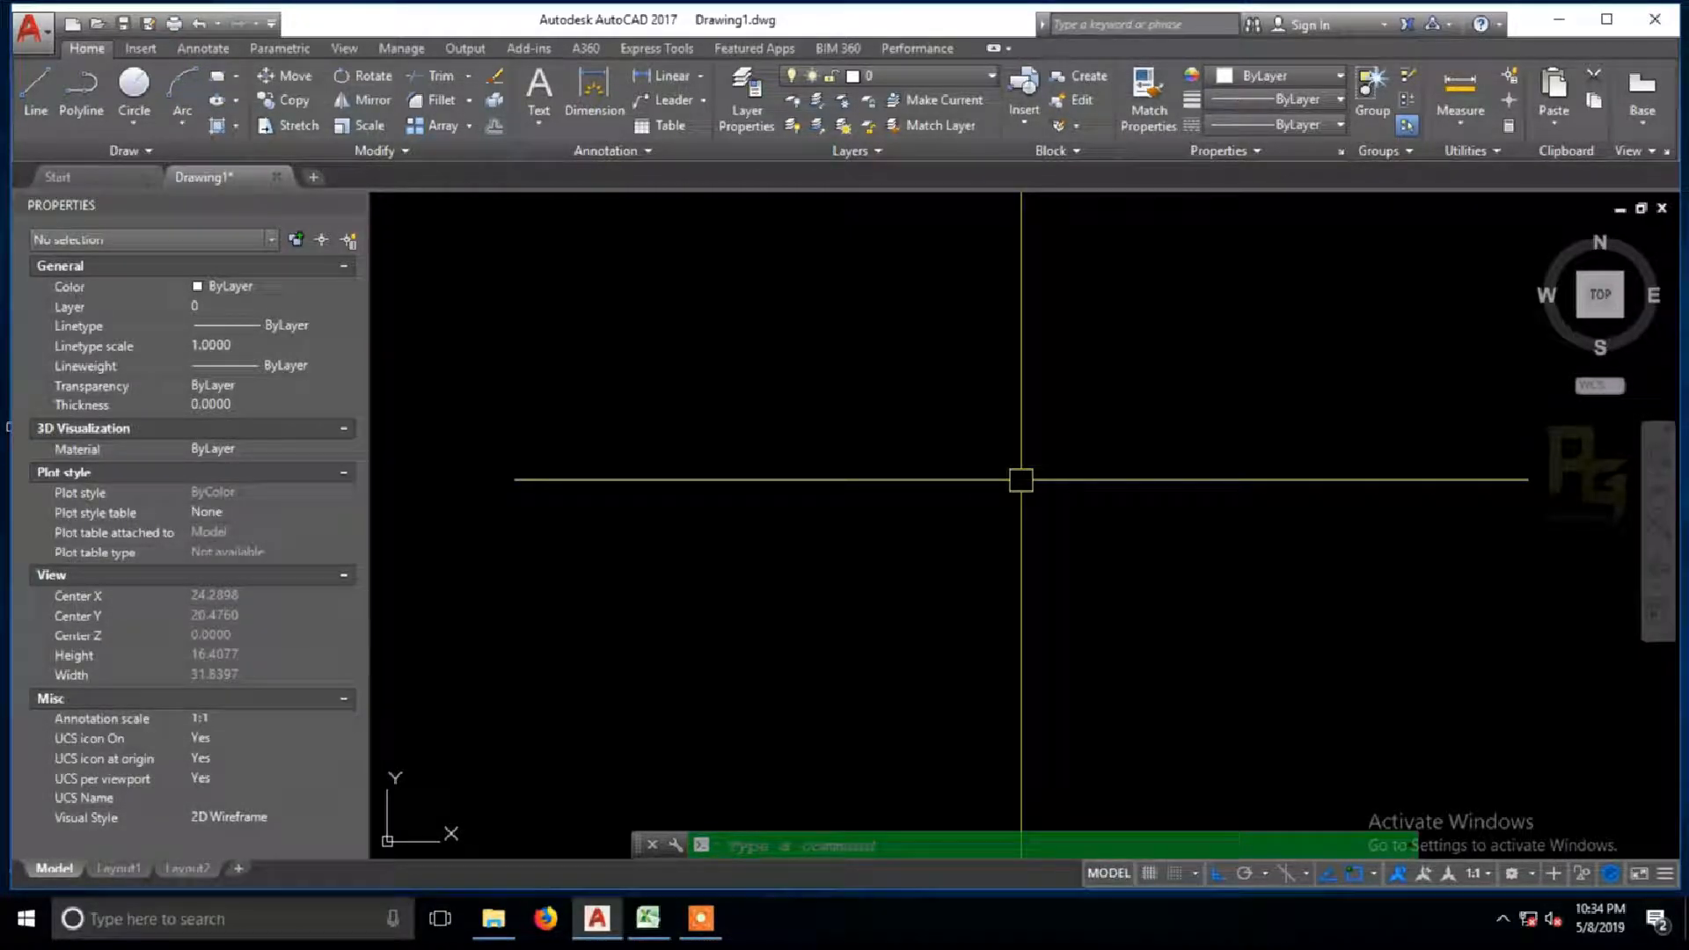
text(l)
key(Return)
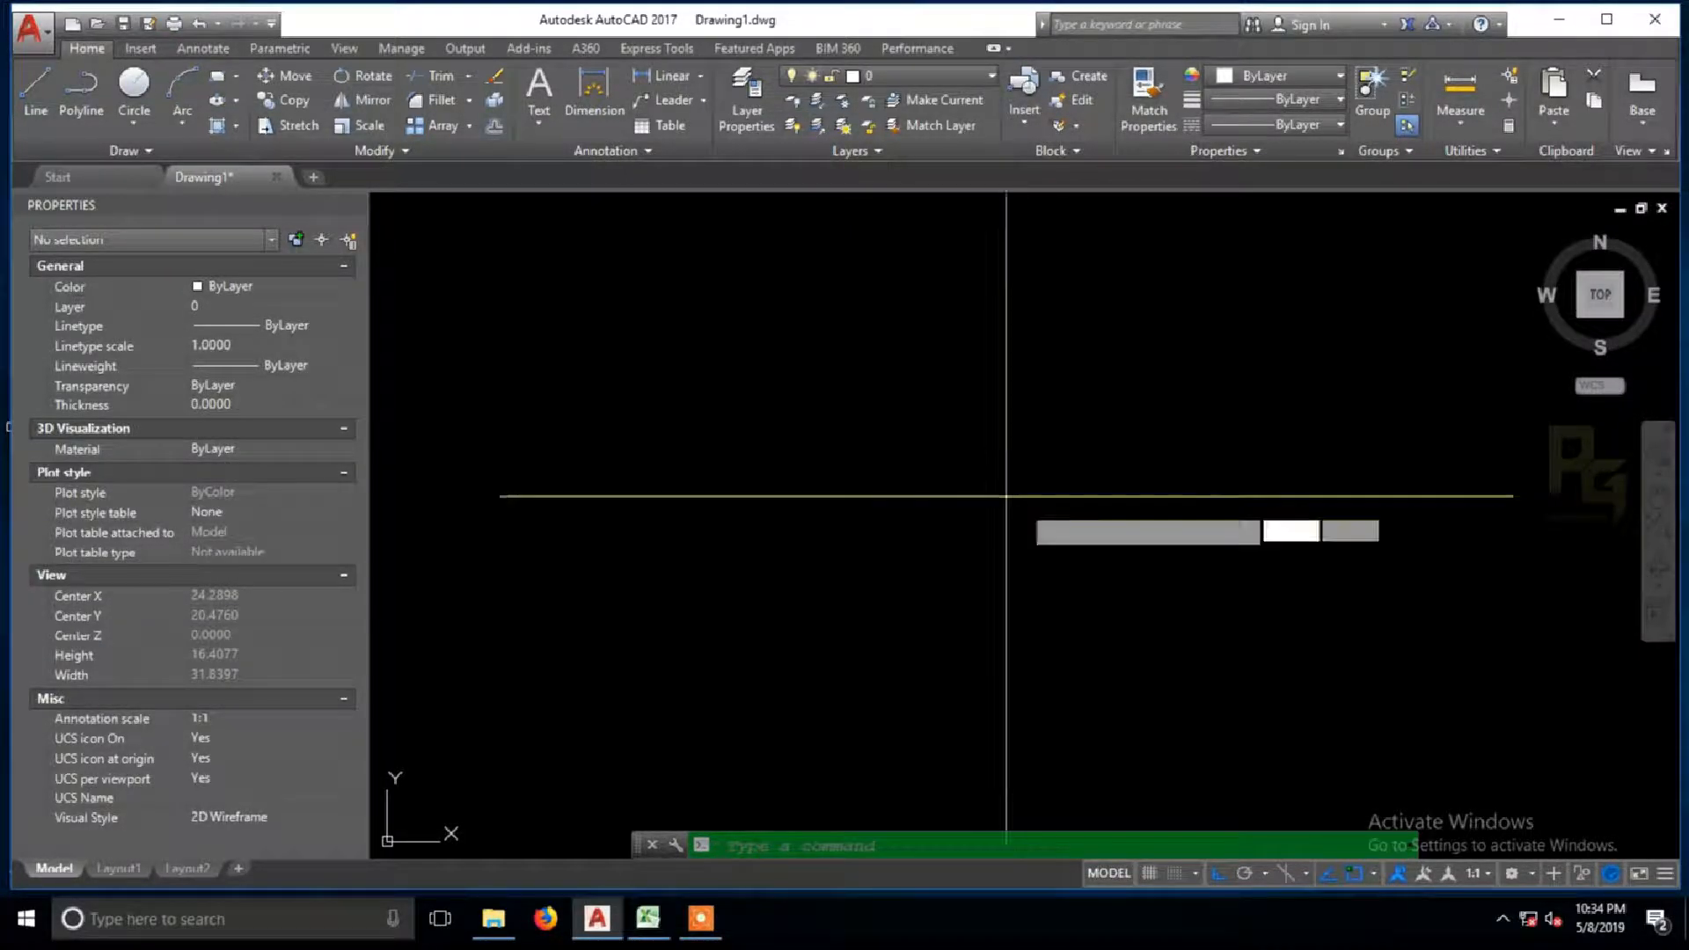
click(1070, 506)
click(1070, 378)
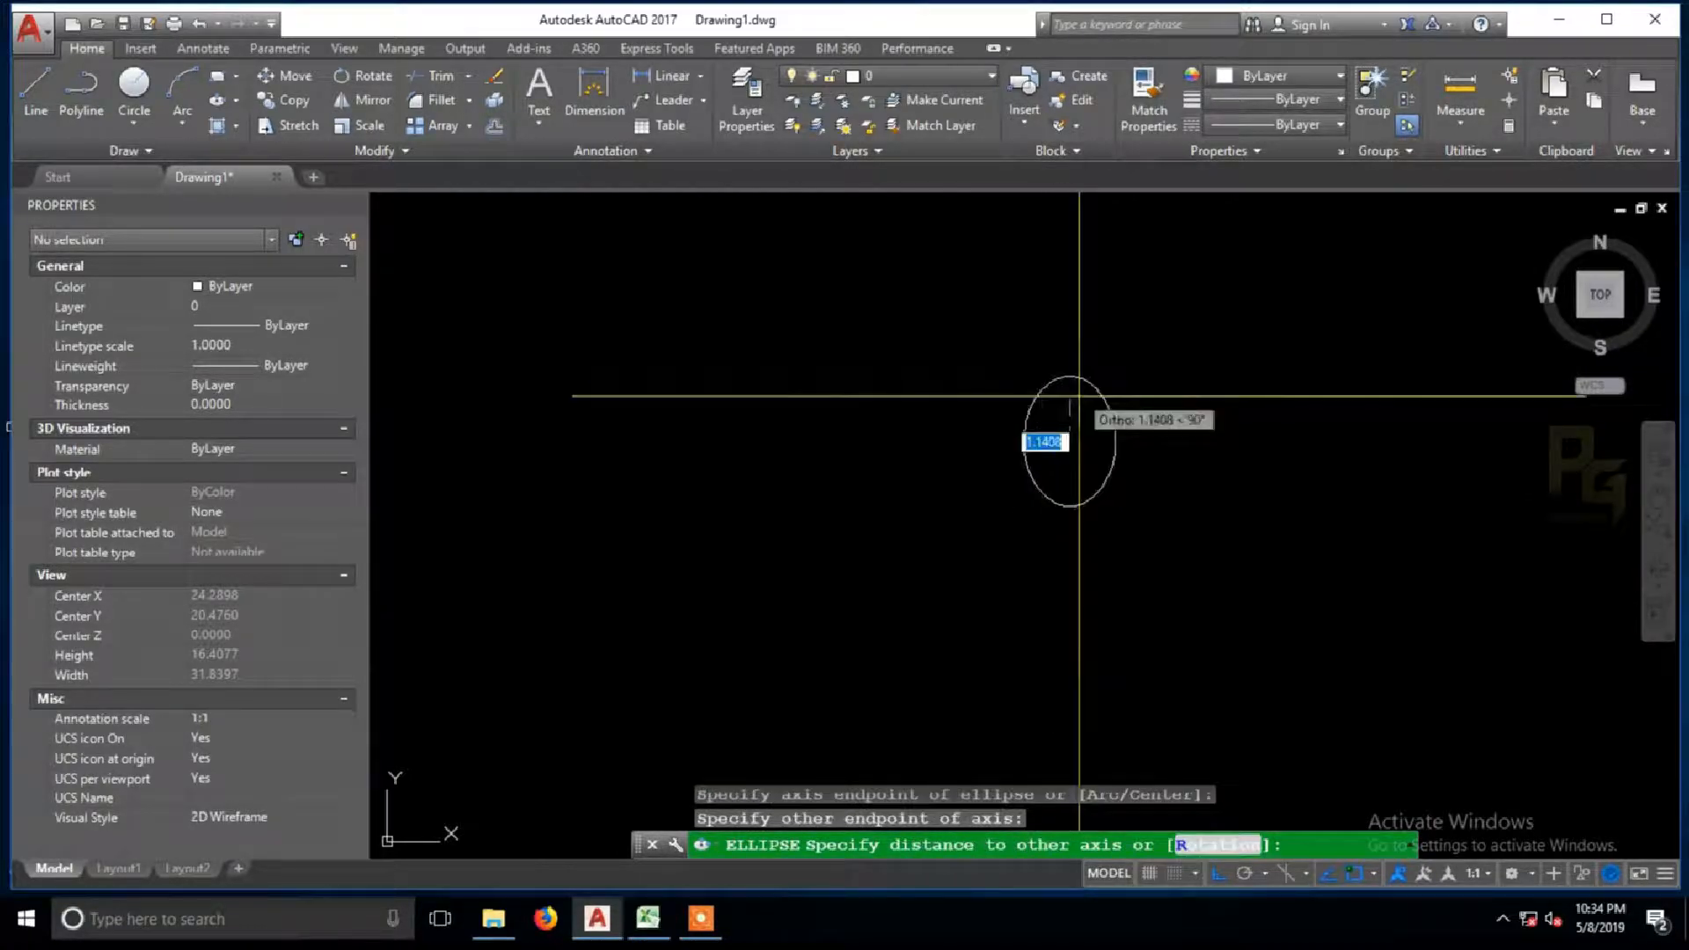
click(1096, 430)
scroll(1109, 431, up, 2)
Step: Set the ellipse's color to Magenta
click(1114, 429)
click(1071, 420)
click(308, 286)
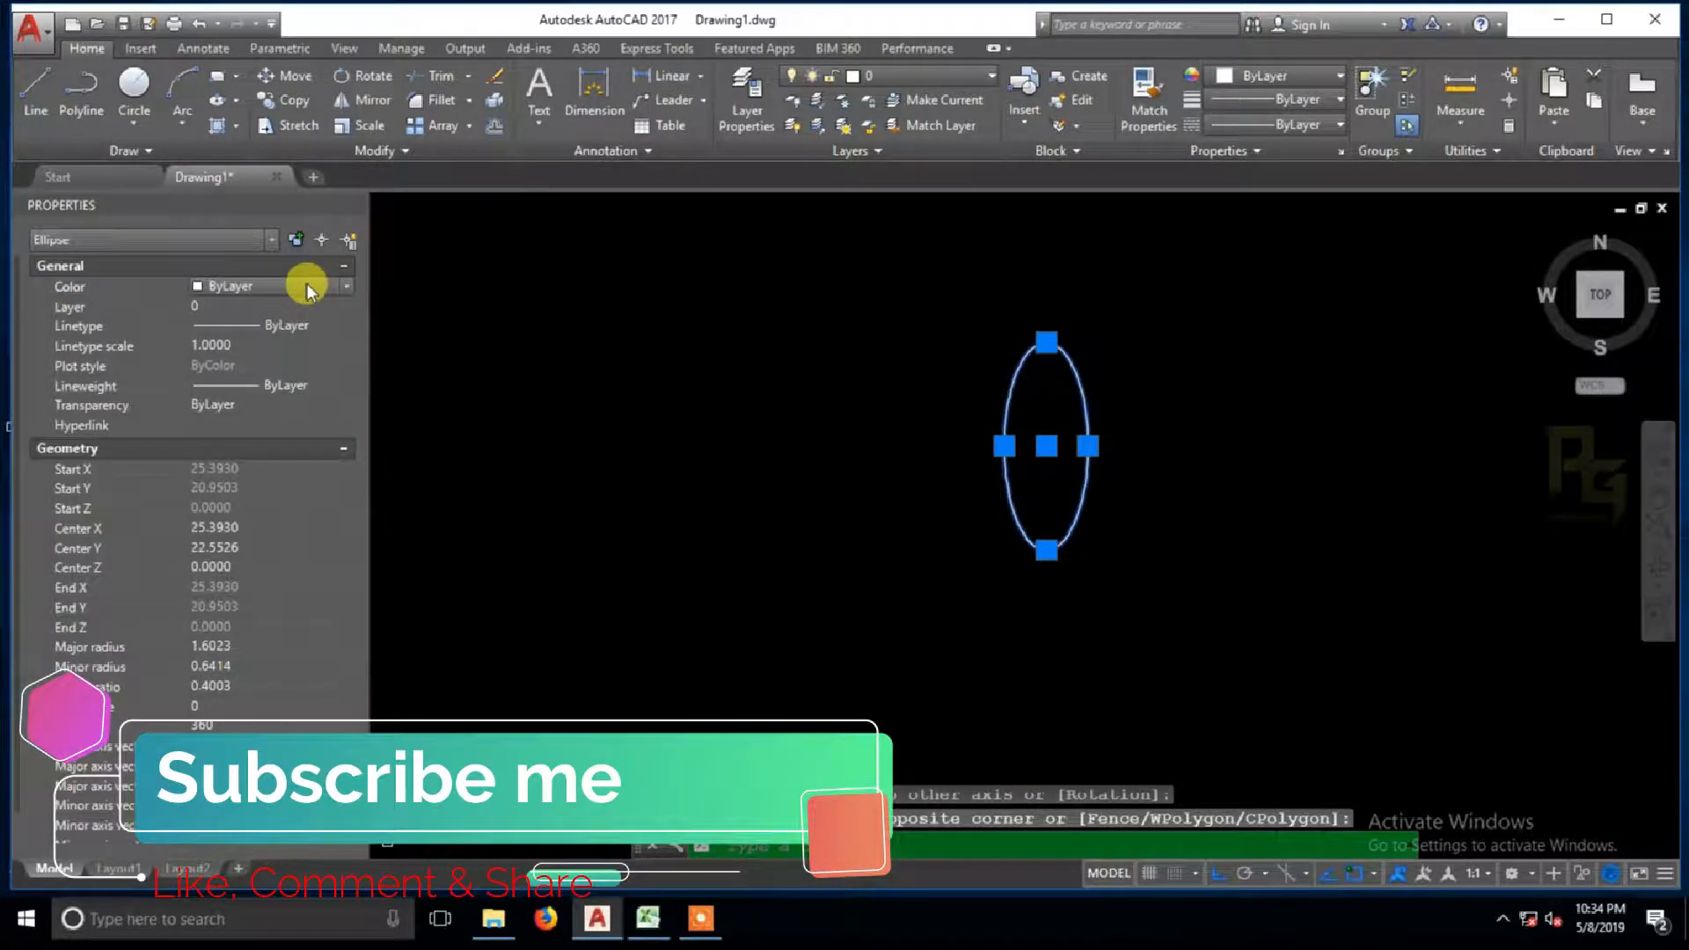
click(231, 440)
key(Escape)
Step: Convert the magenta ellipse into a block named Ele_001 with its base point at the ellipse's center
click(1093, 465)
click(1073, 445)
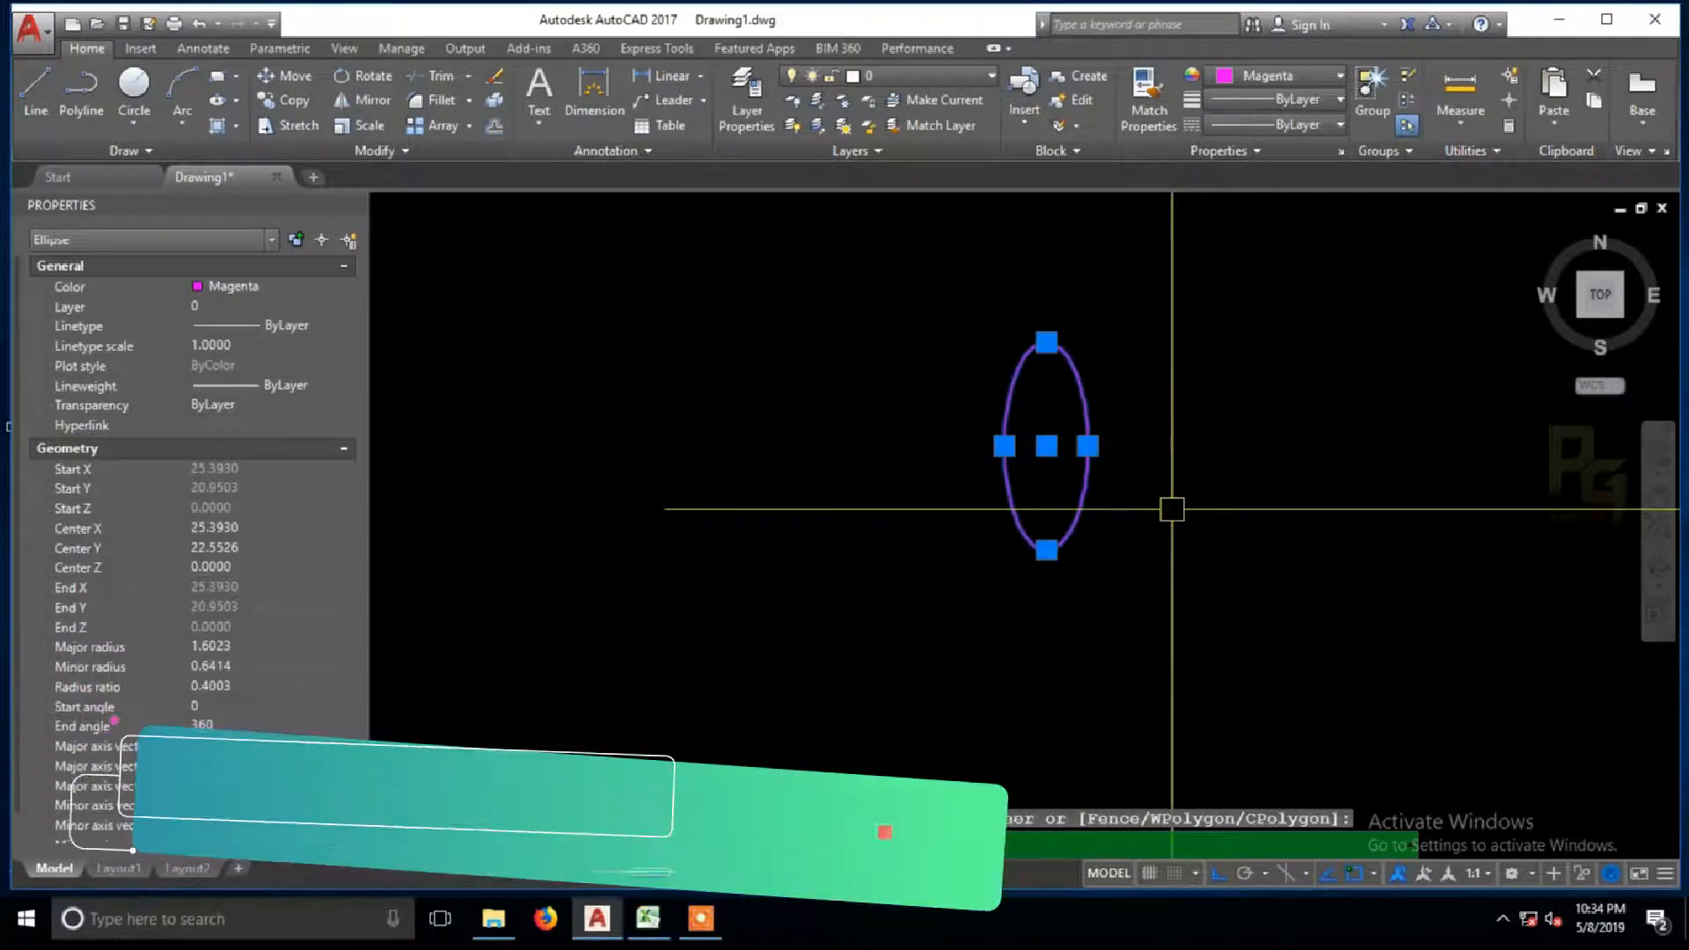
text(b)
key(Return)
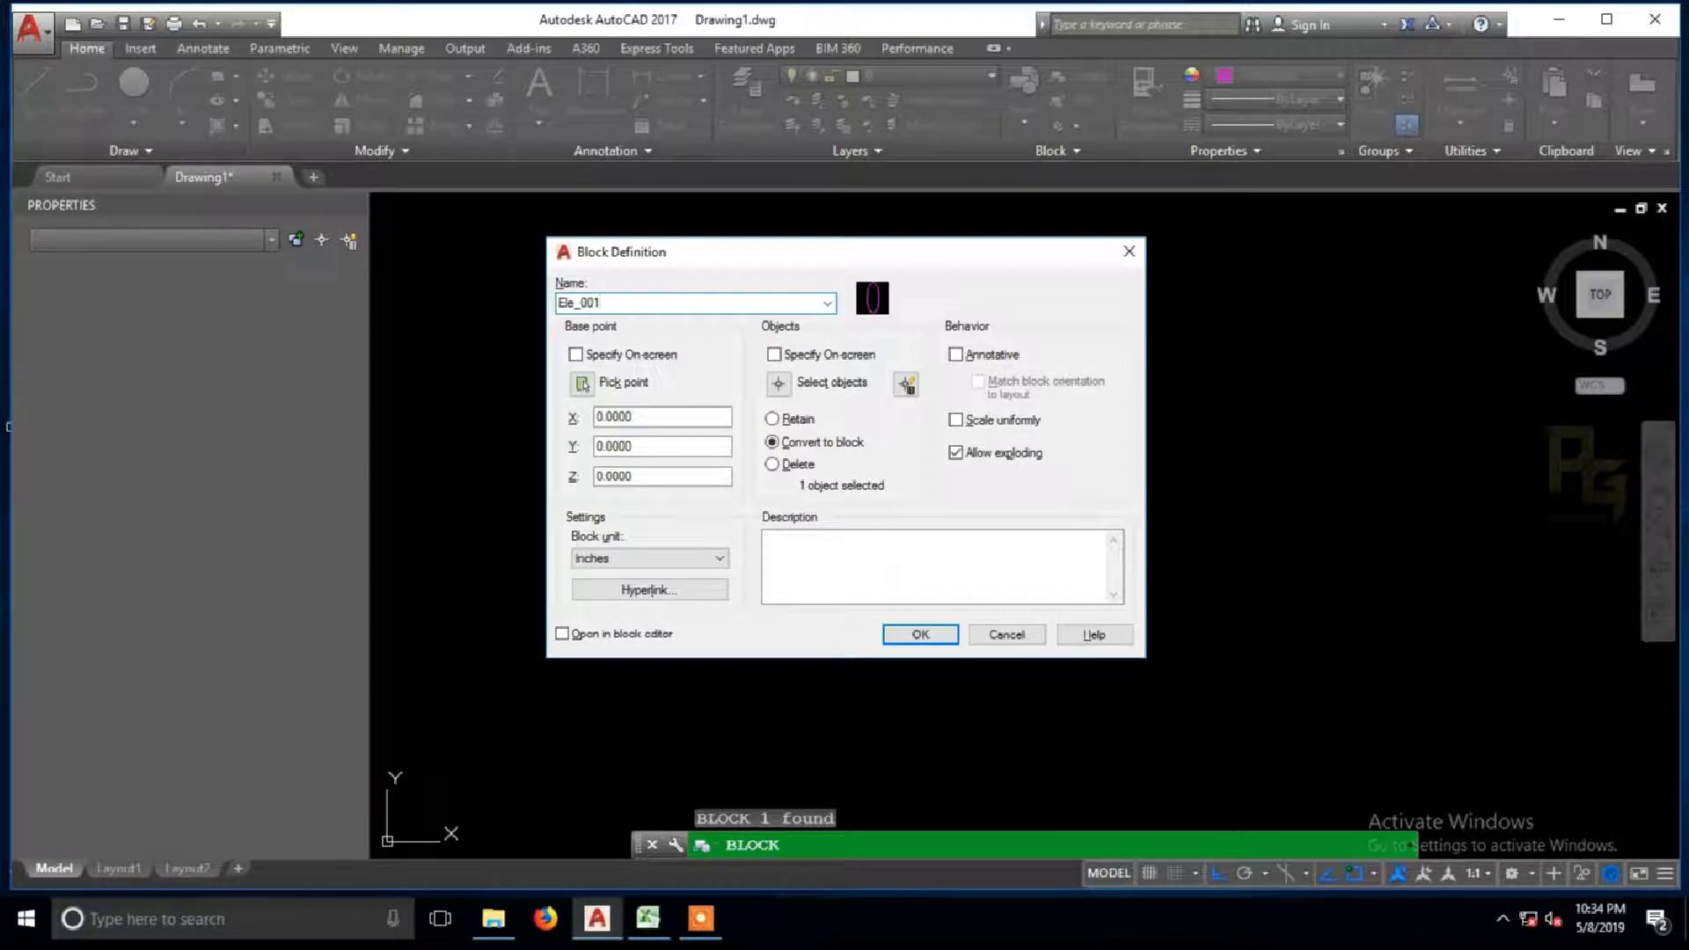
click(582, 383)
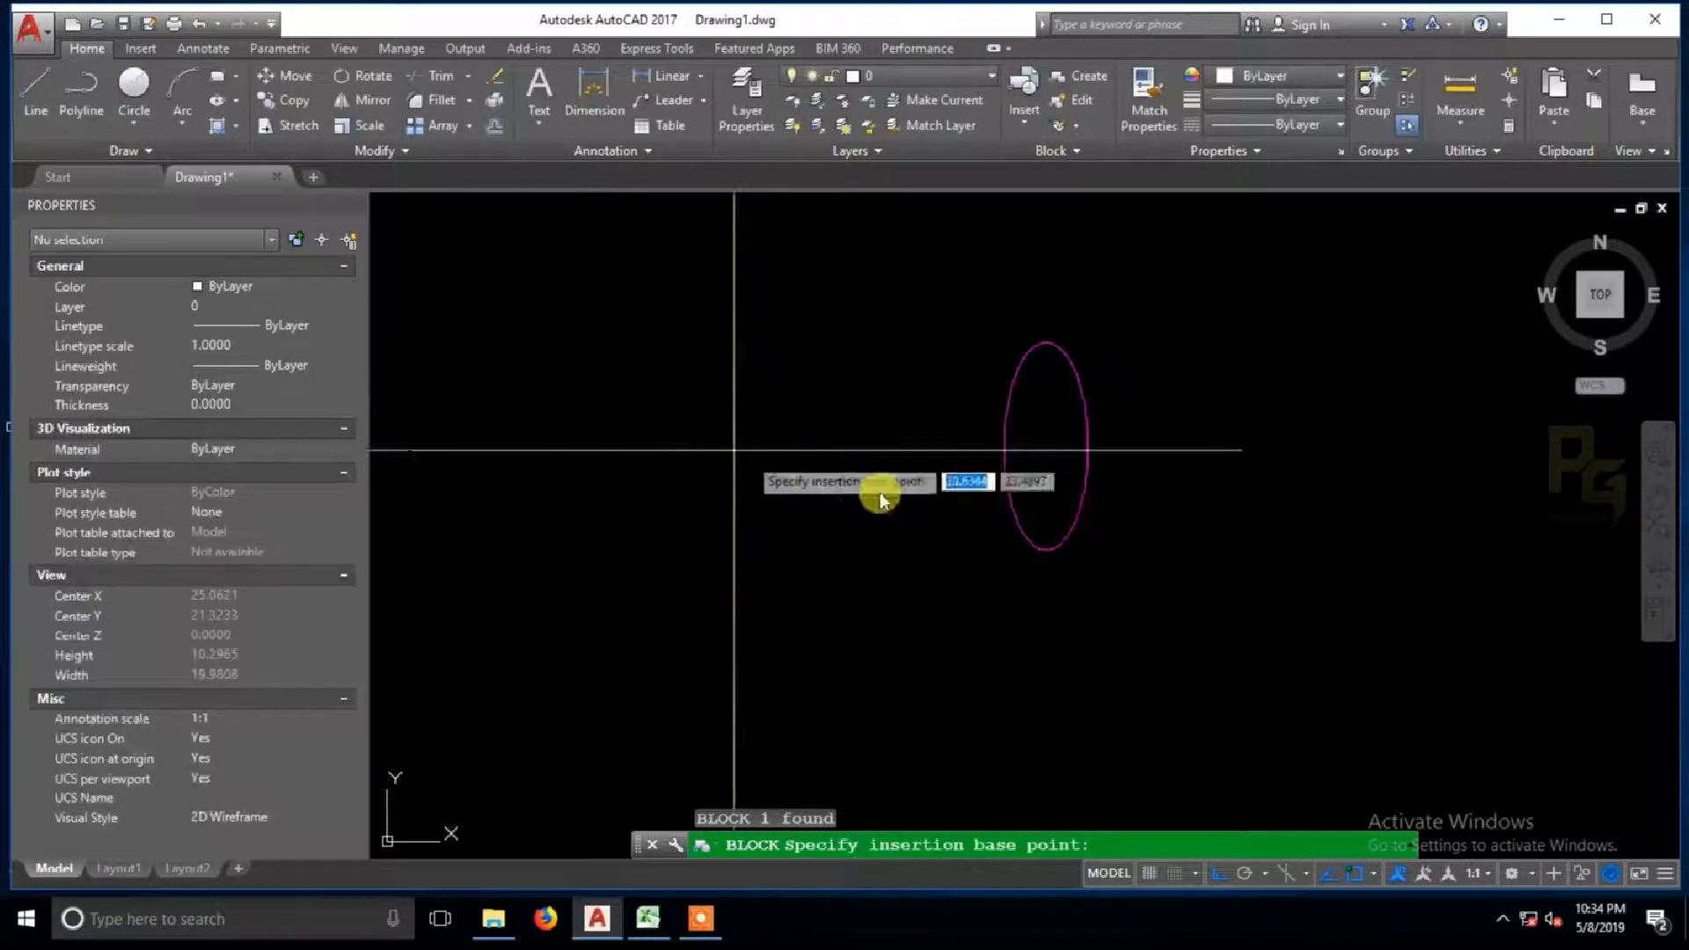
click(1045, 446)
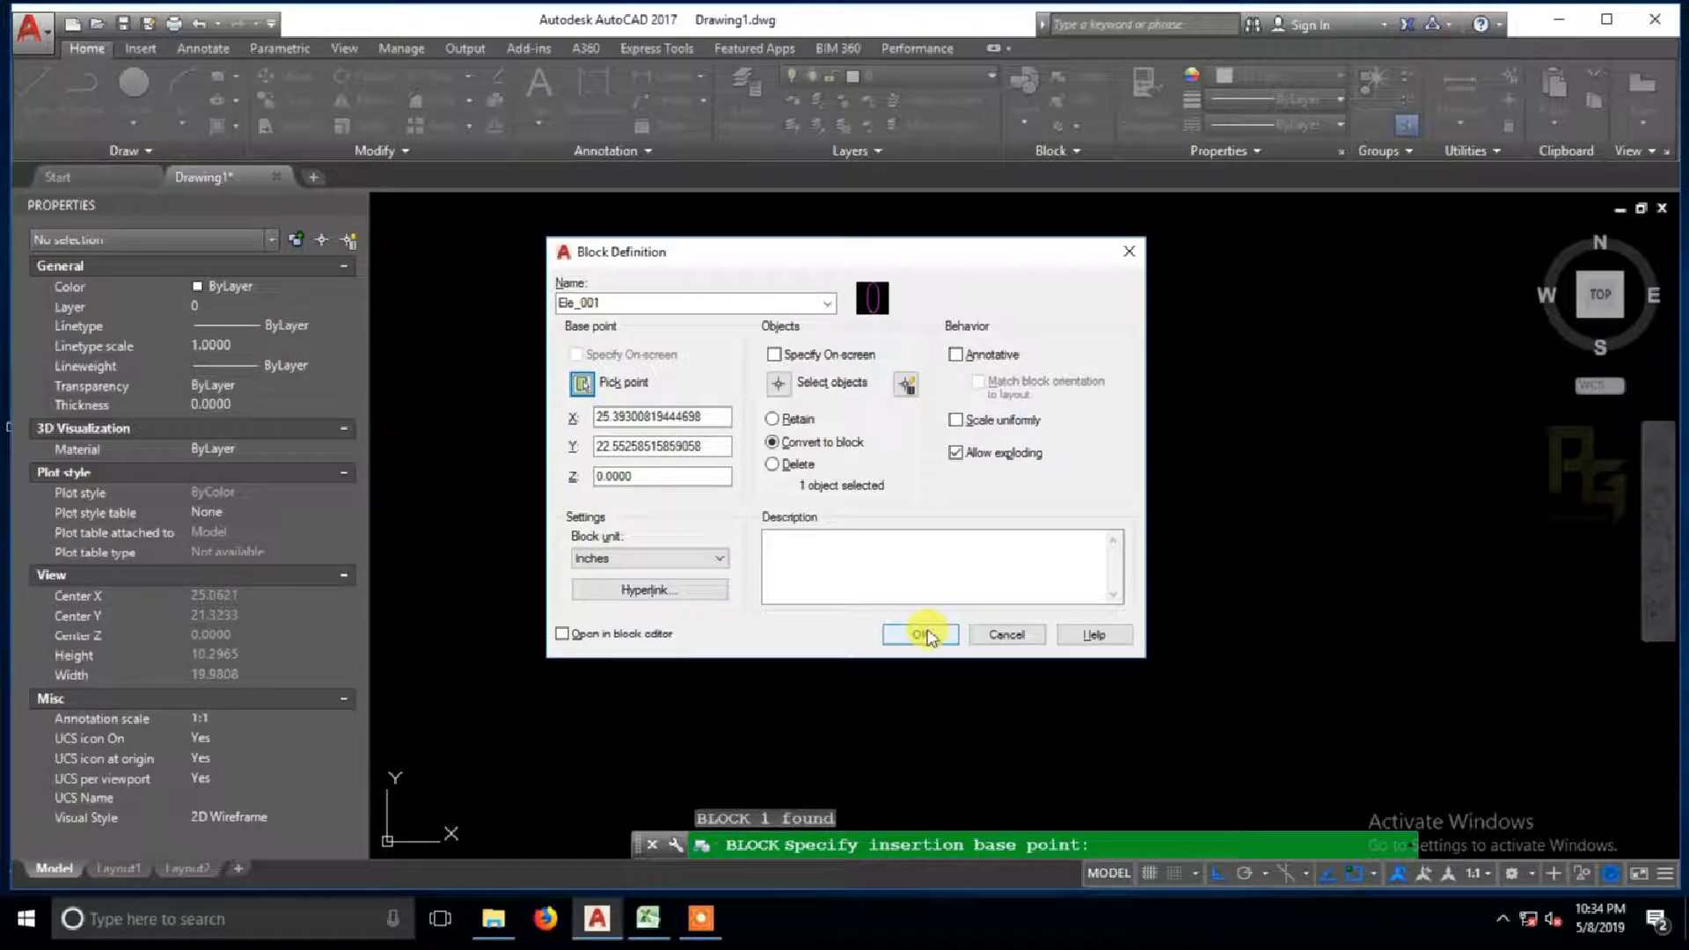
click(921, 634)
click(1048, 452)
click(1097, 452)
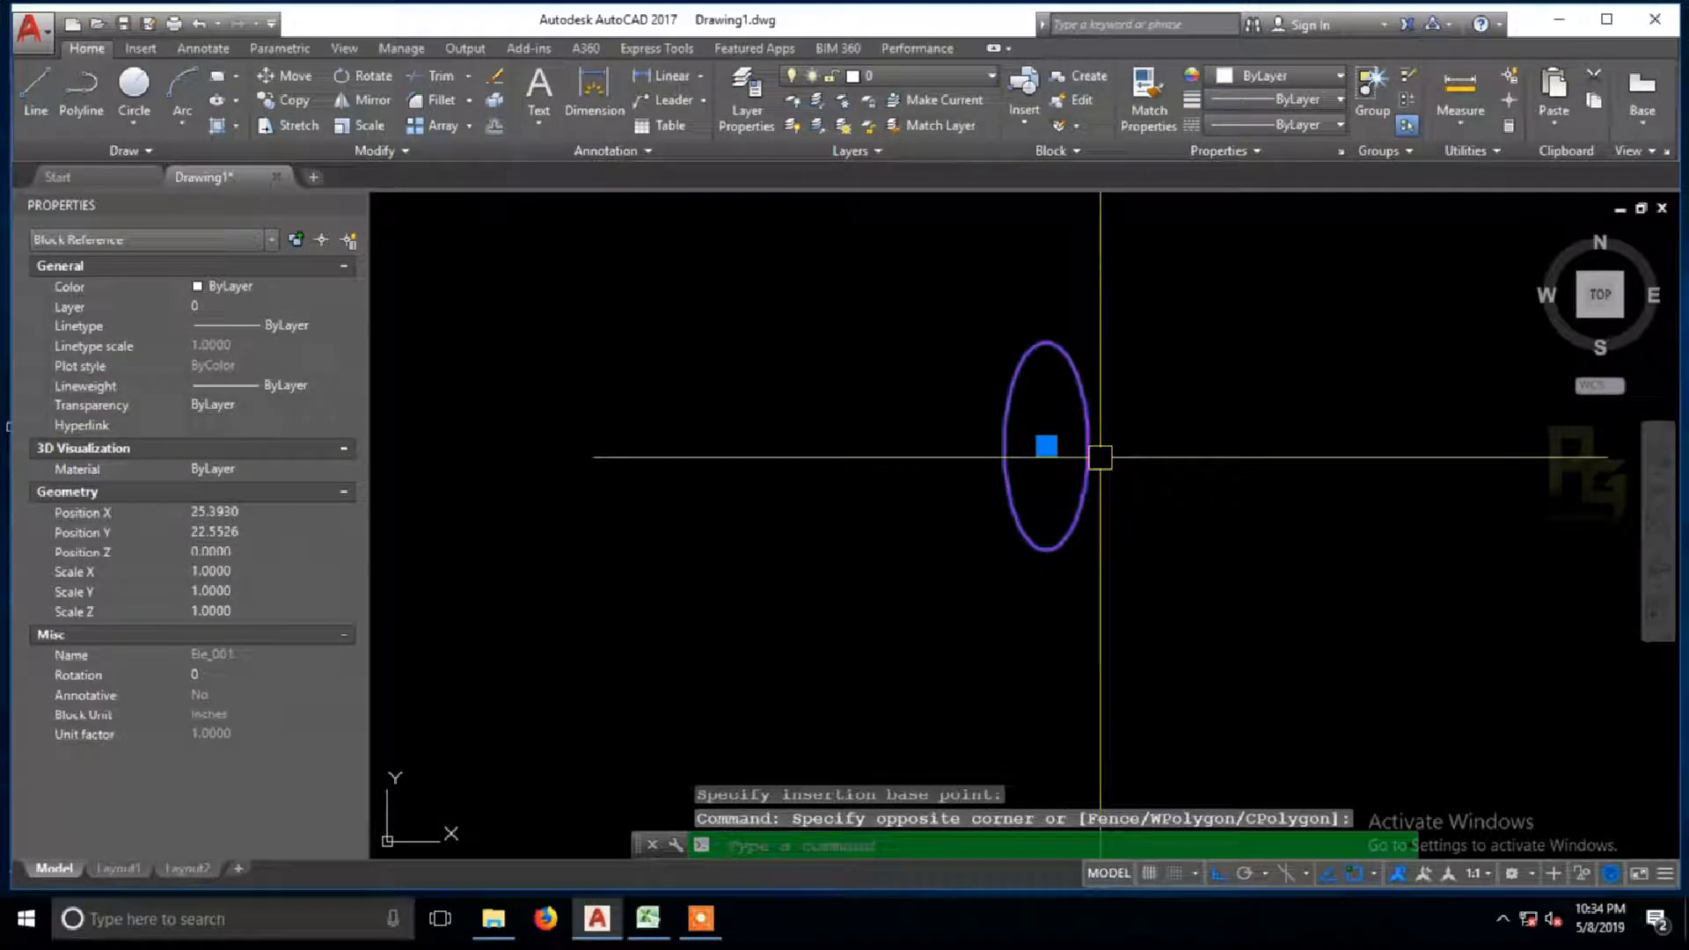
click(237, 651)
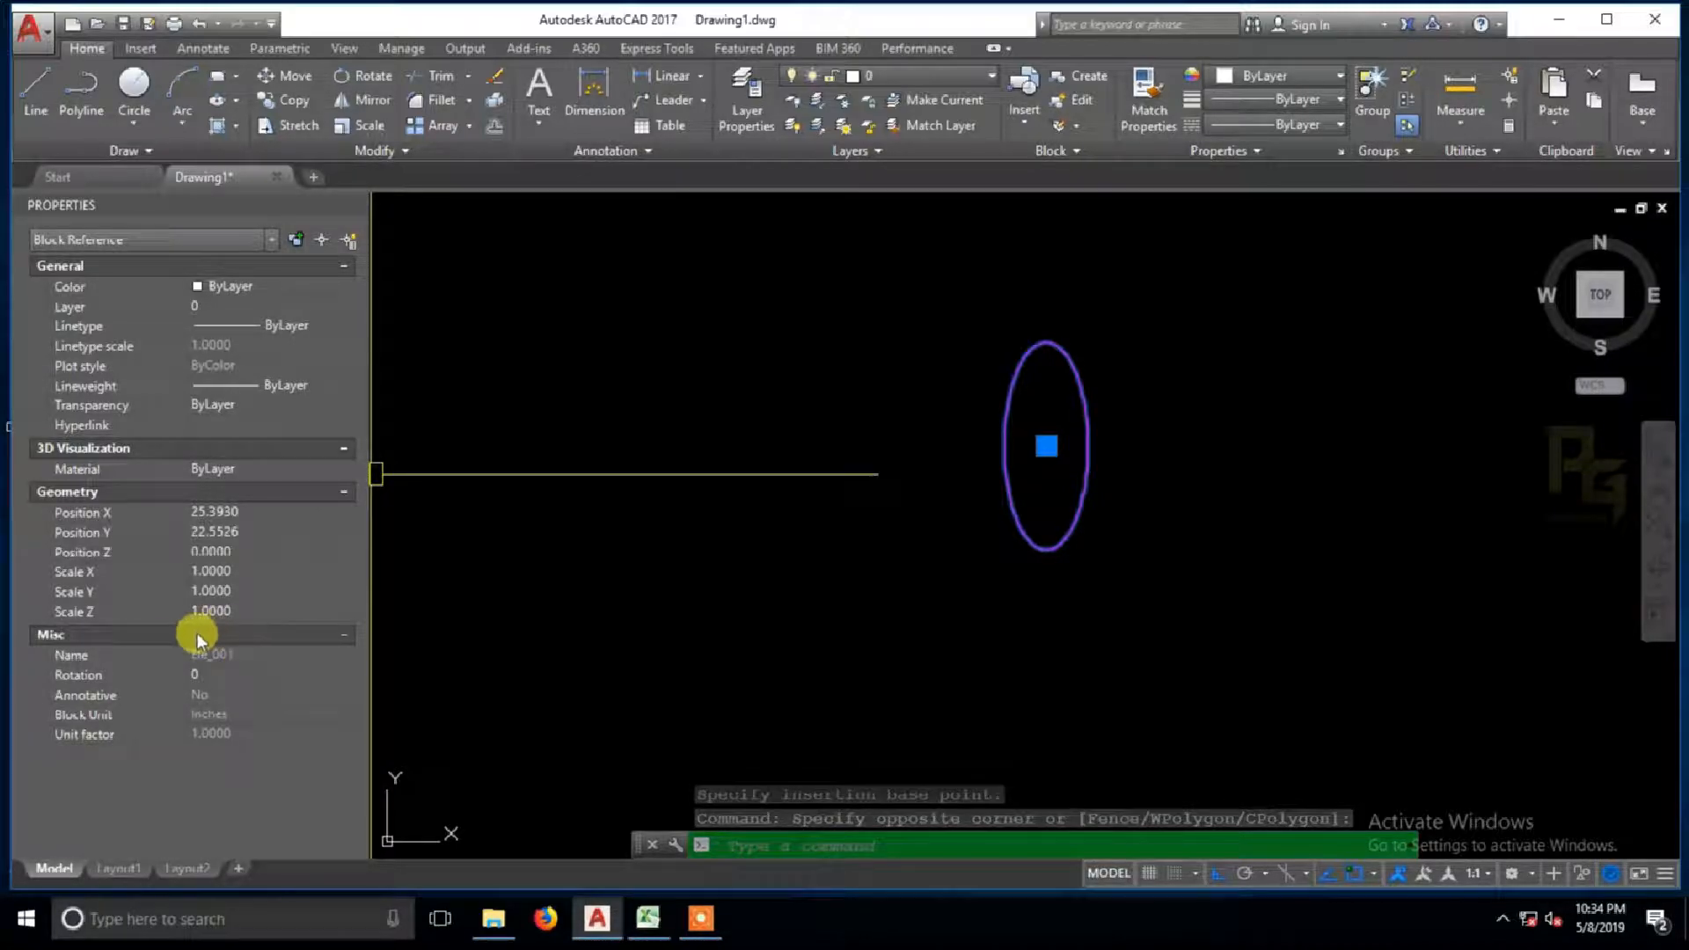
key(Escape)
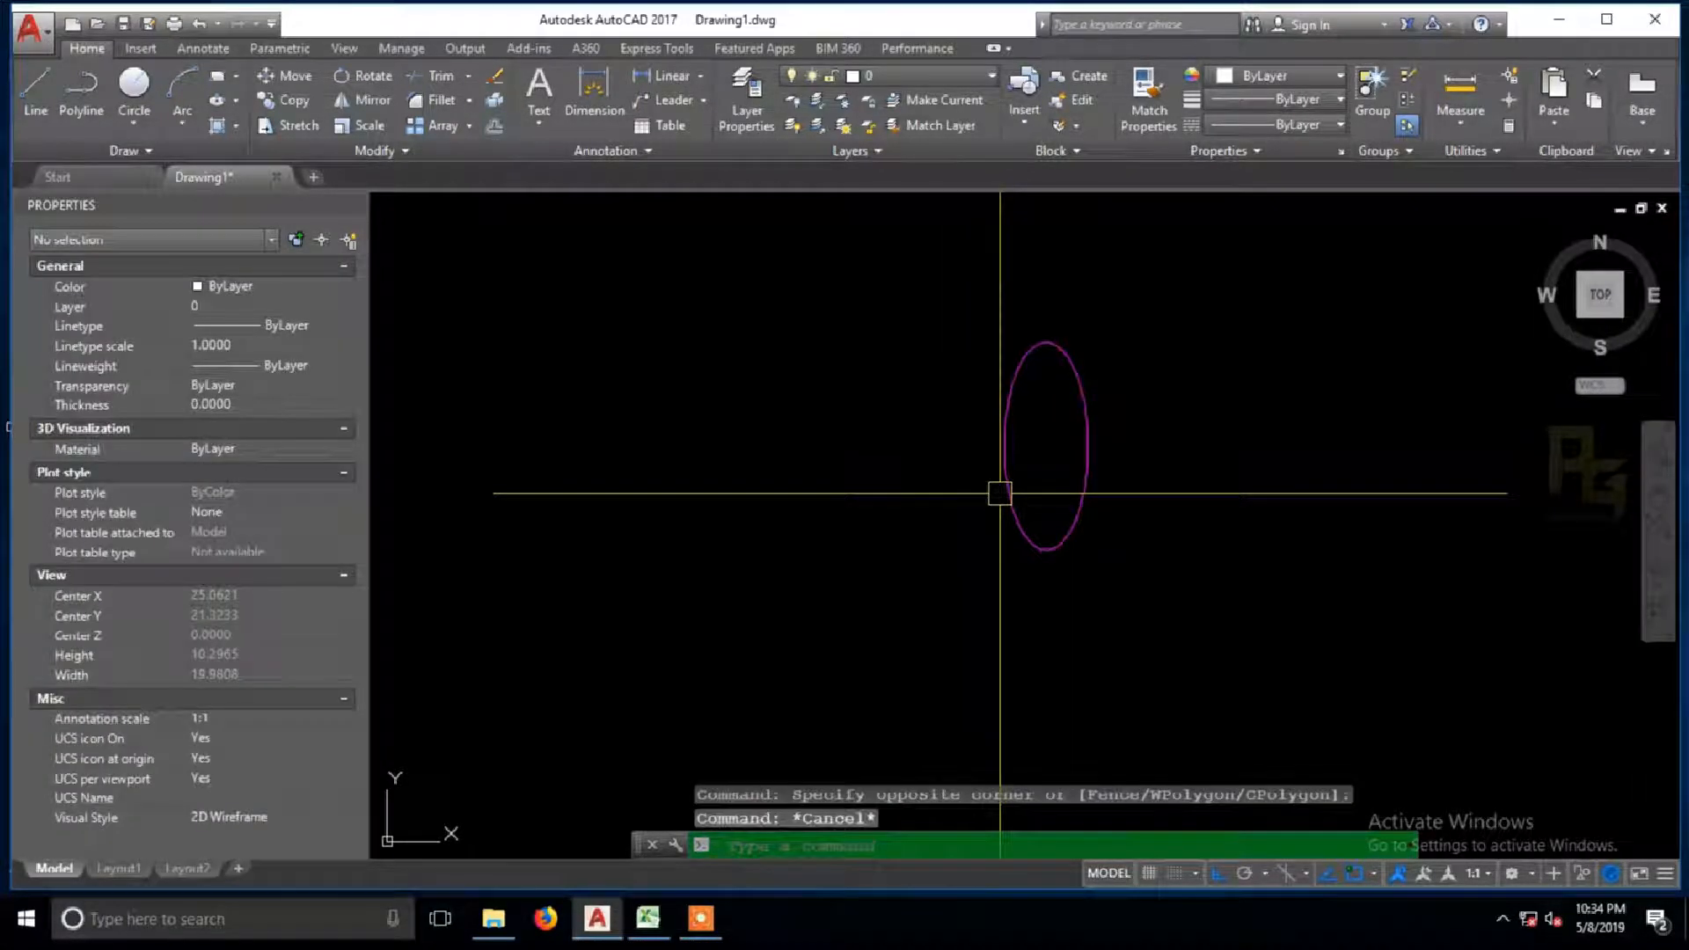
Step: Draw a six-sided polygon around the ellipse using the Edge option, with a horizontal bottom edge about 2.8 units long
text(POL)
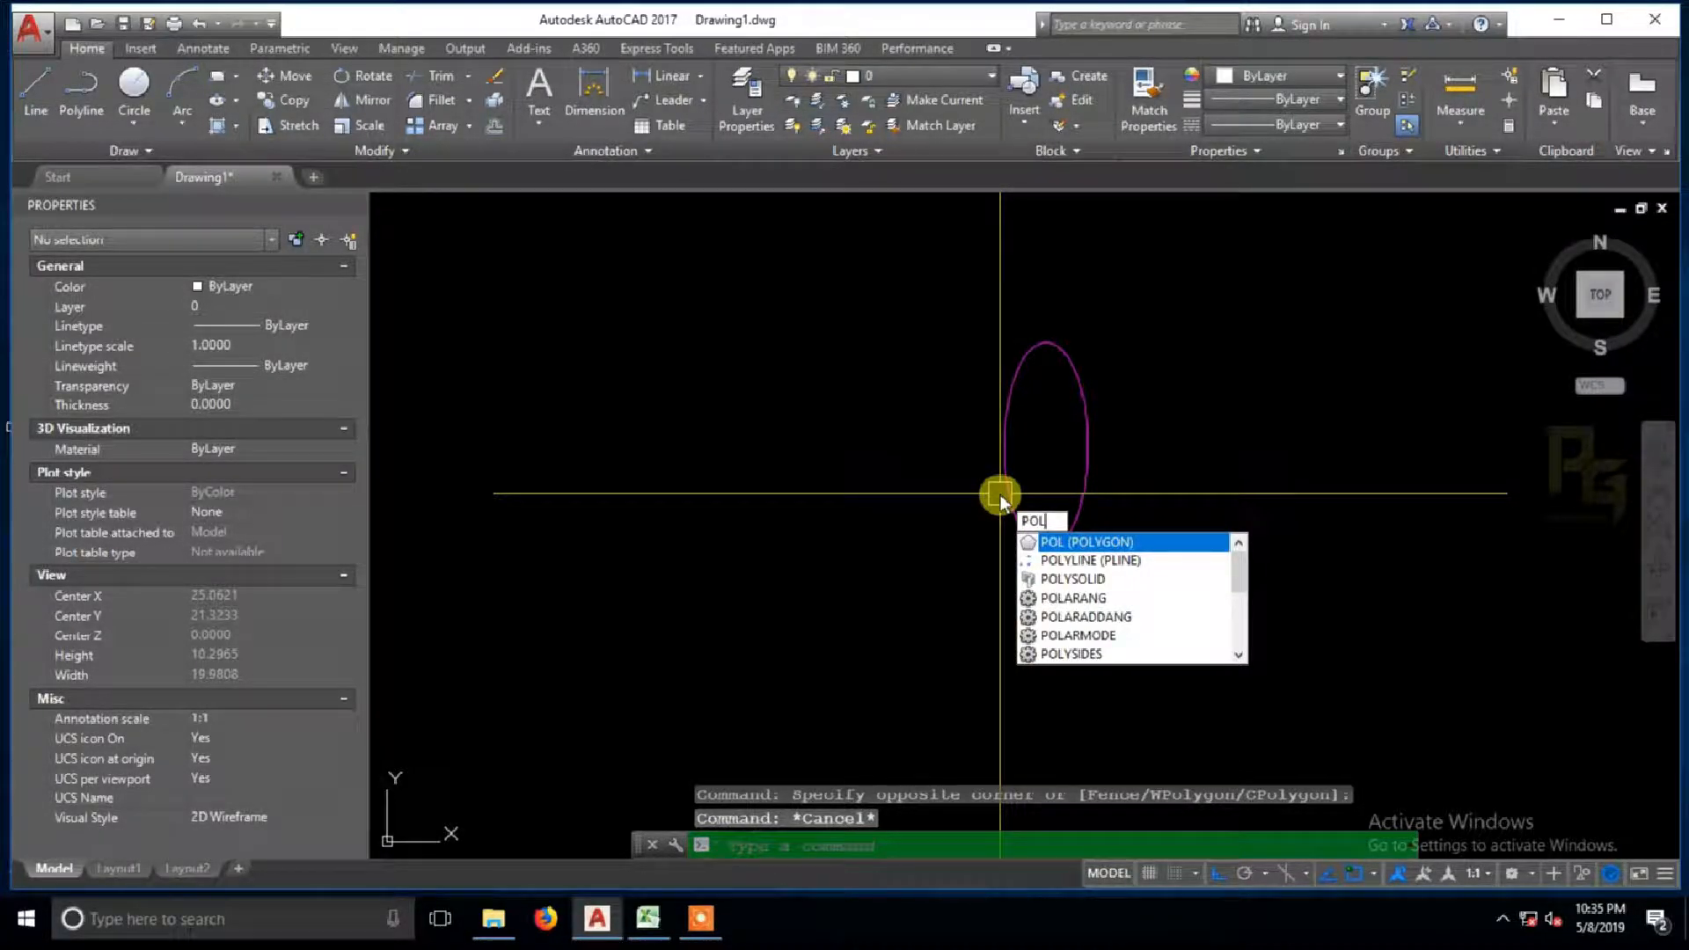
key(Return)
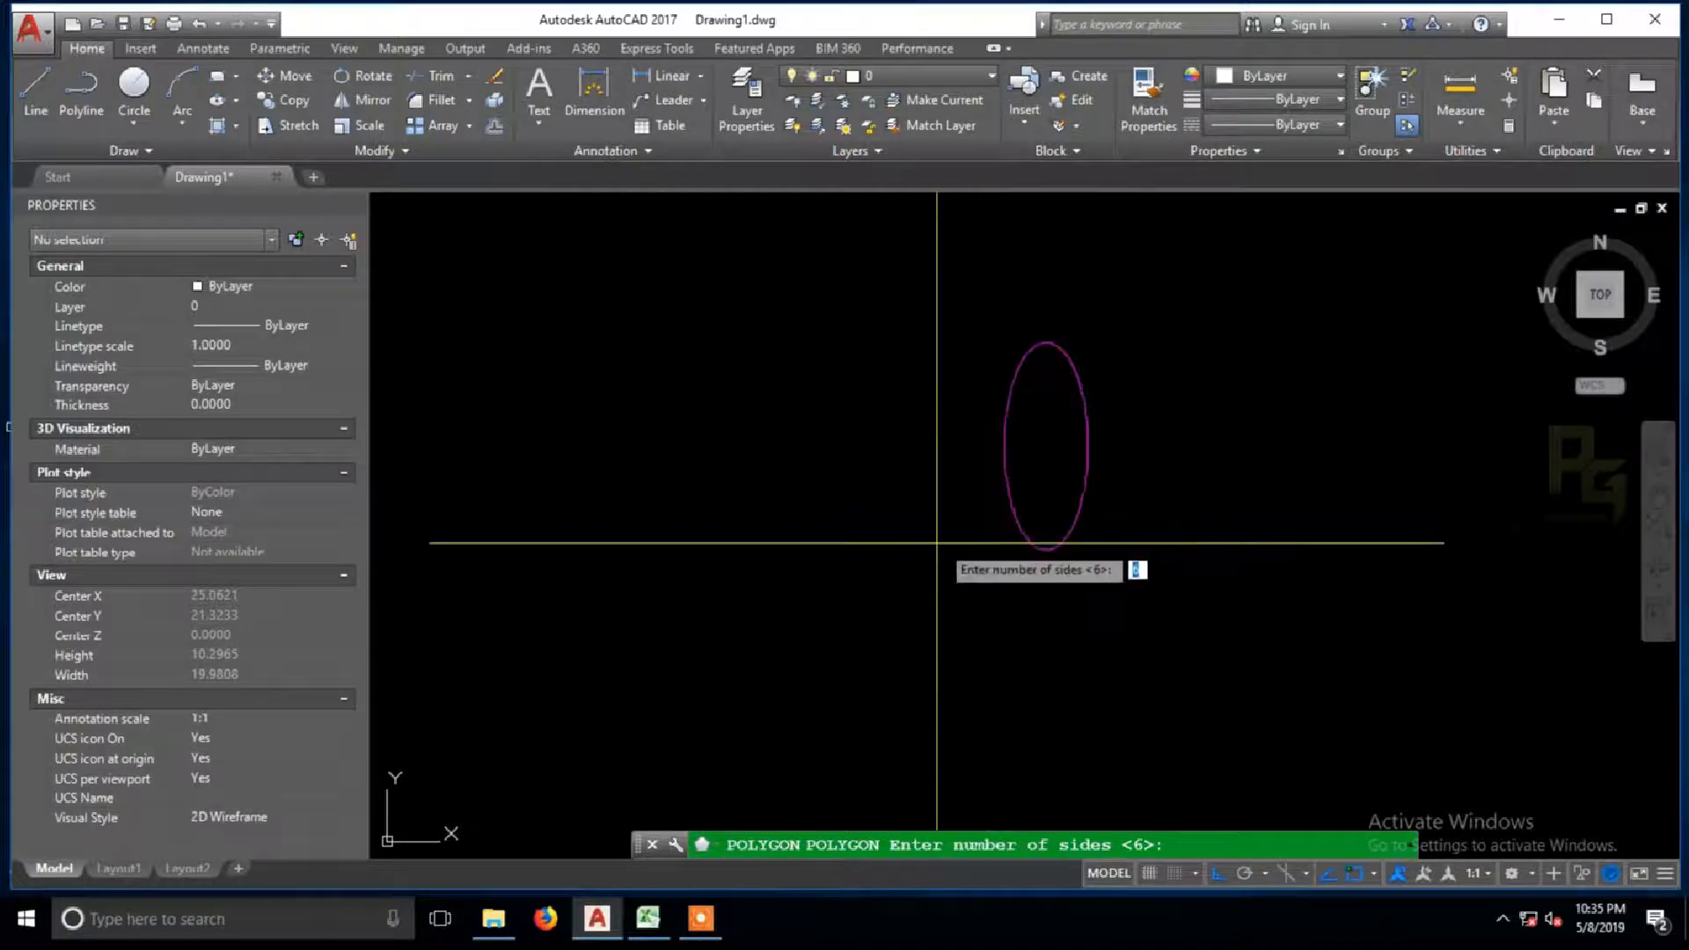
key(Return)
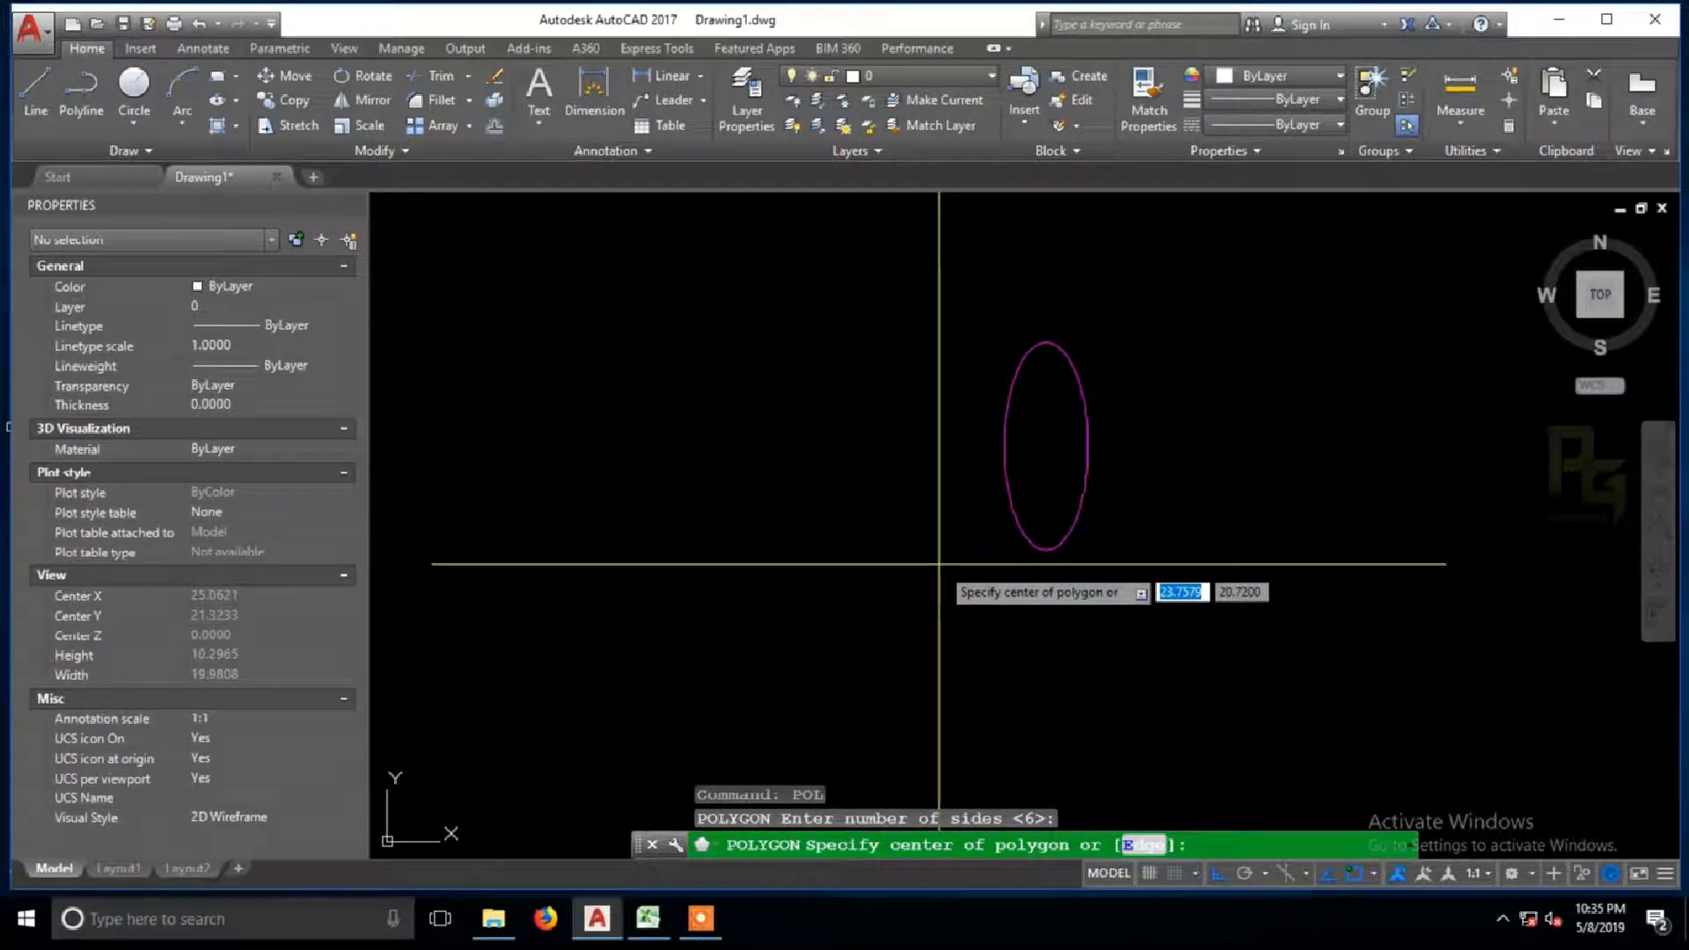
text(e)
key(Return)
click(938, 577)
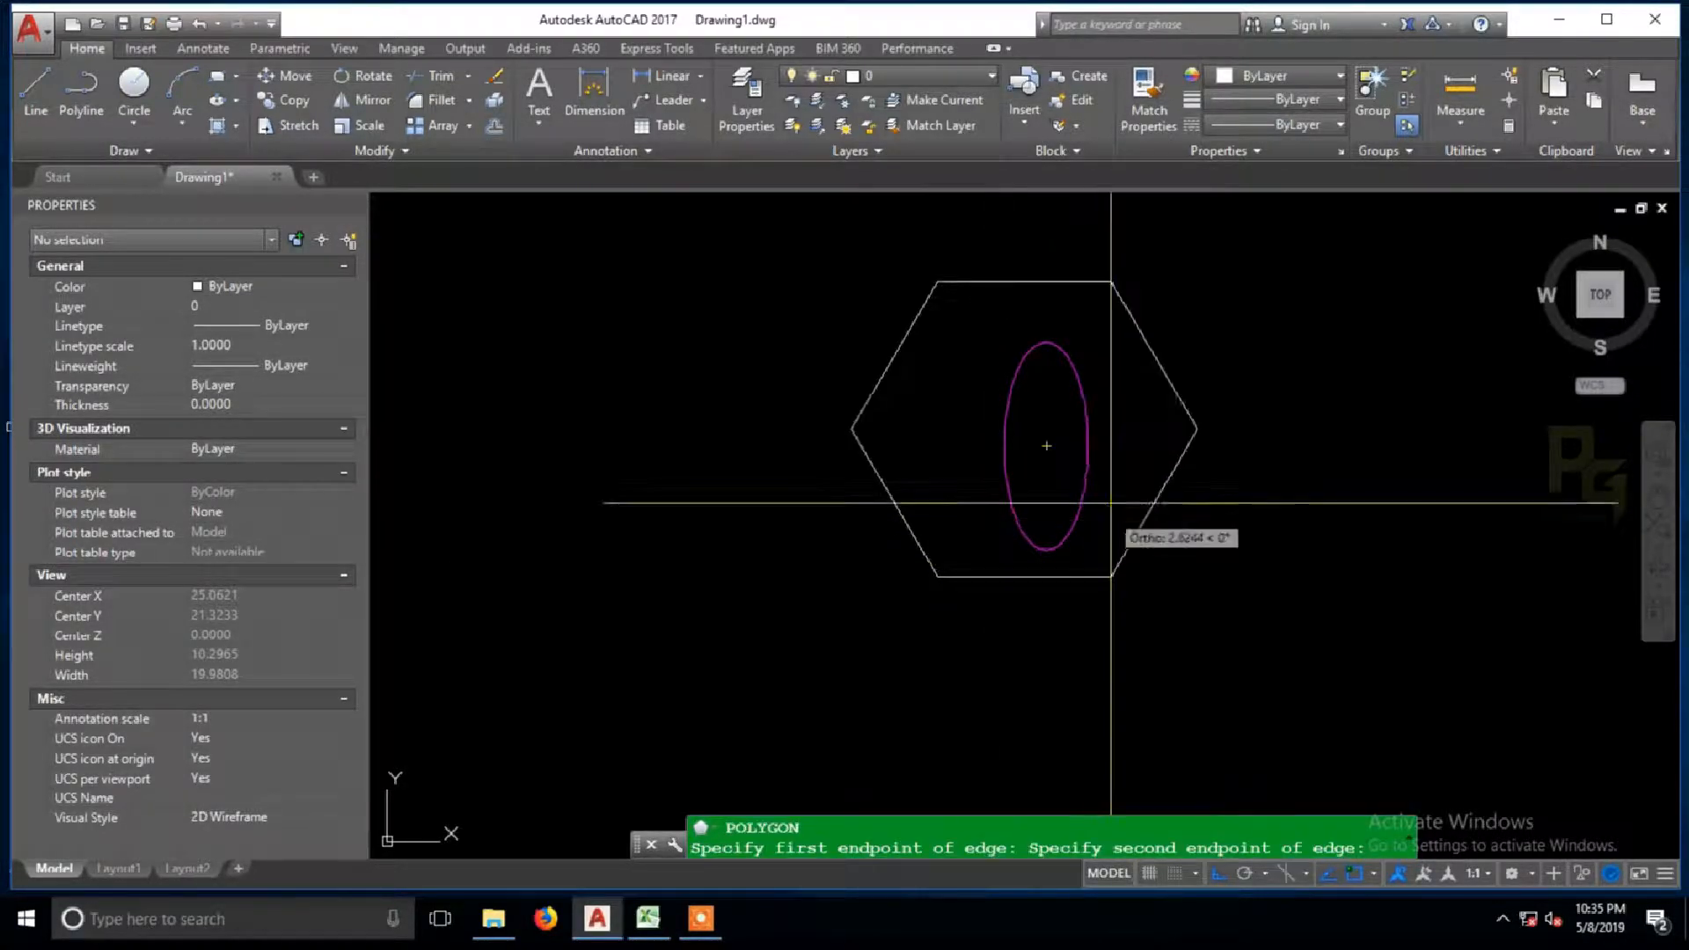
click(1120, 506)
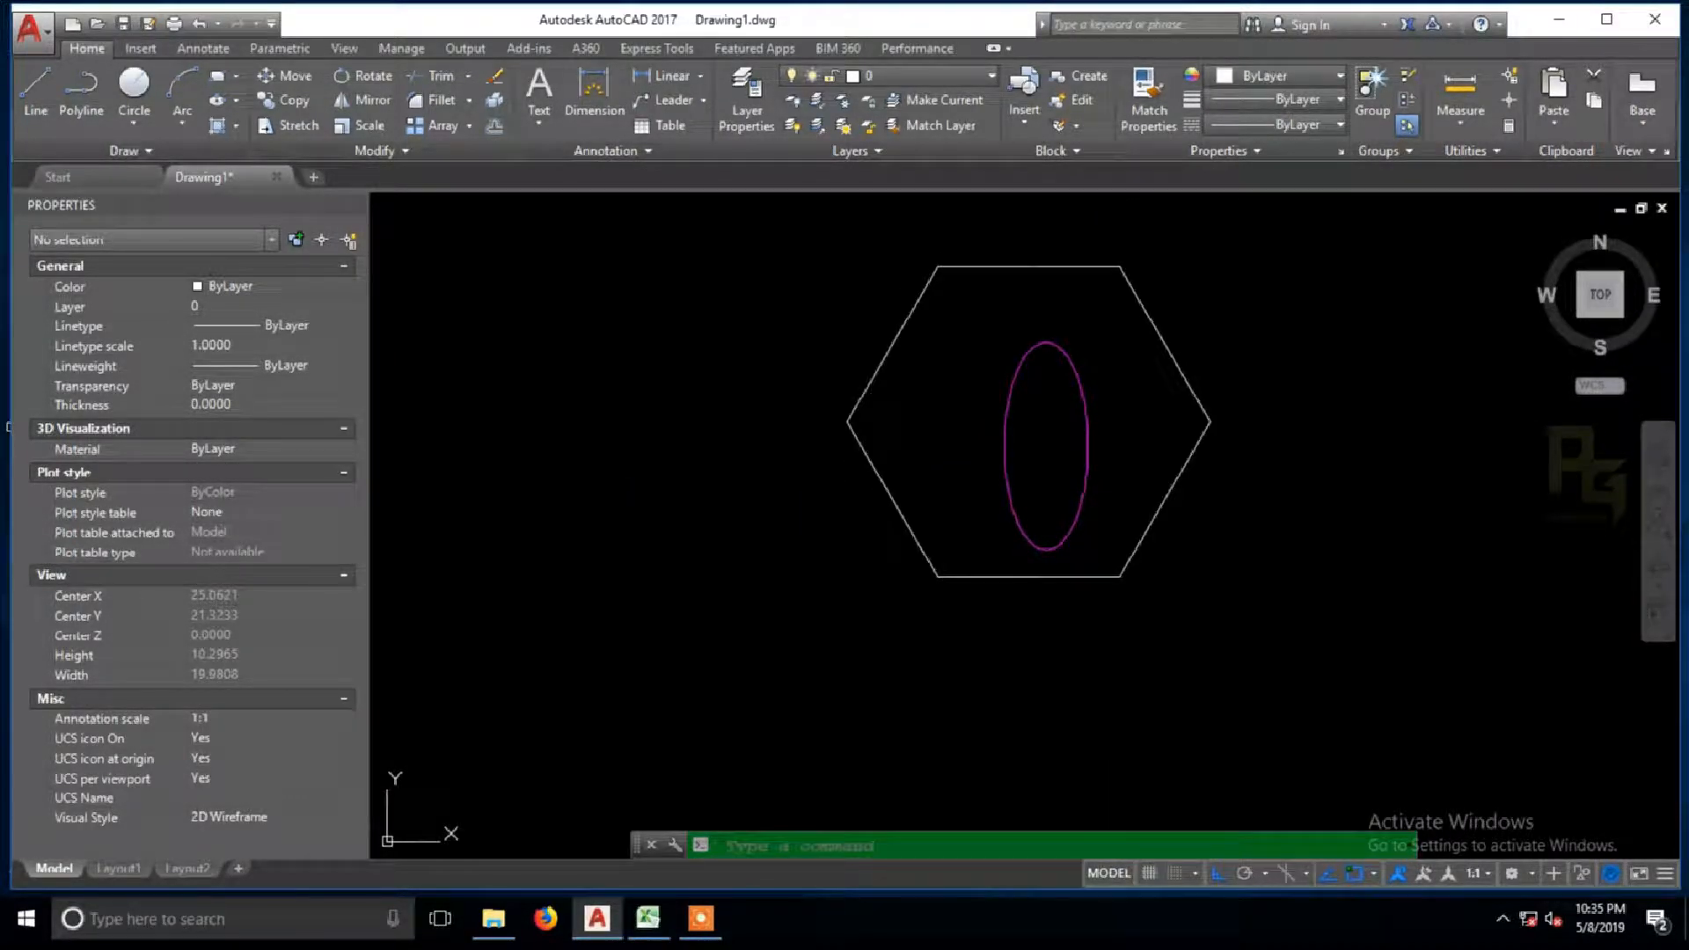
Step: Set the hexagon's color to Green
click(1144, 553)
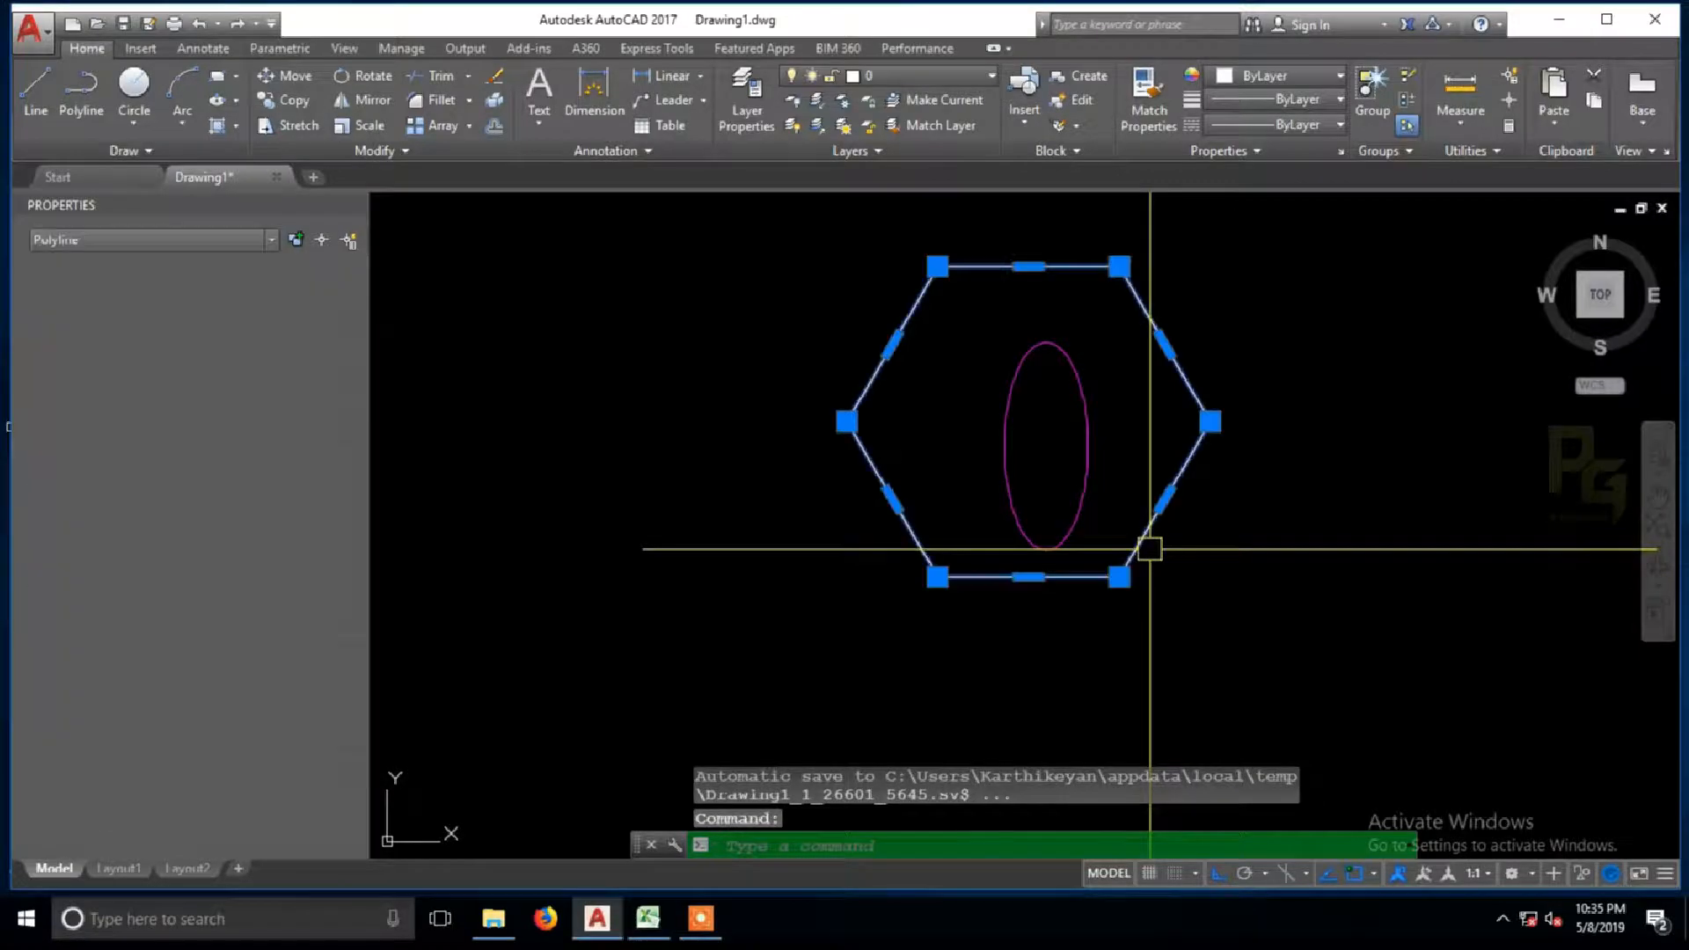
click(288, 290)
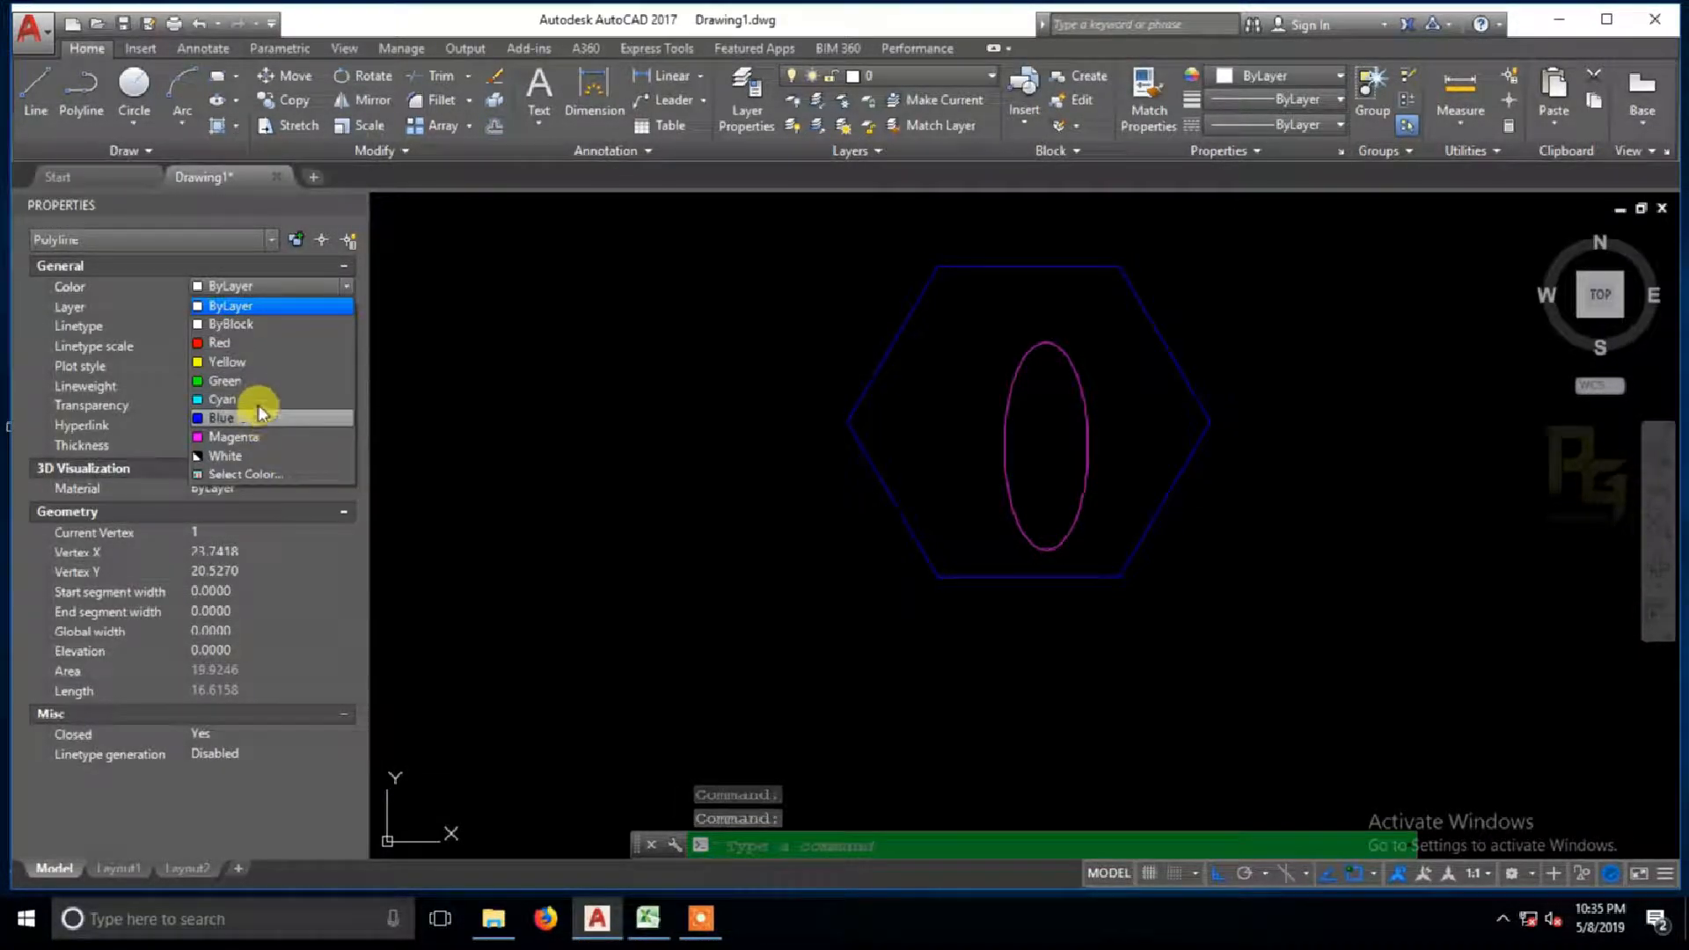
click(255, 381)
key(Escape)
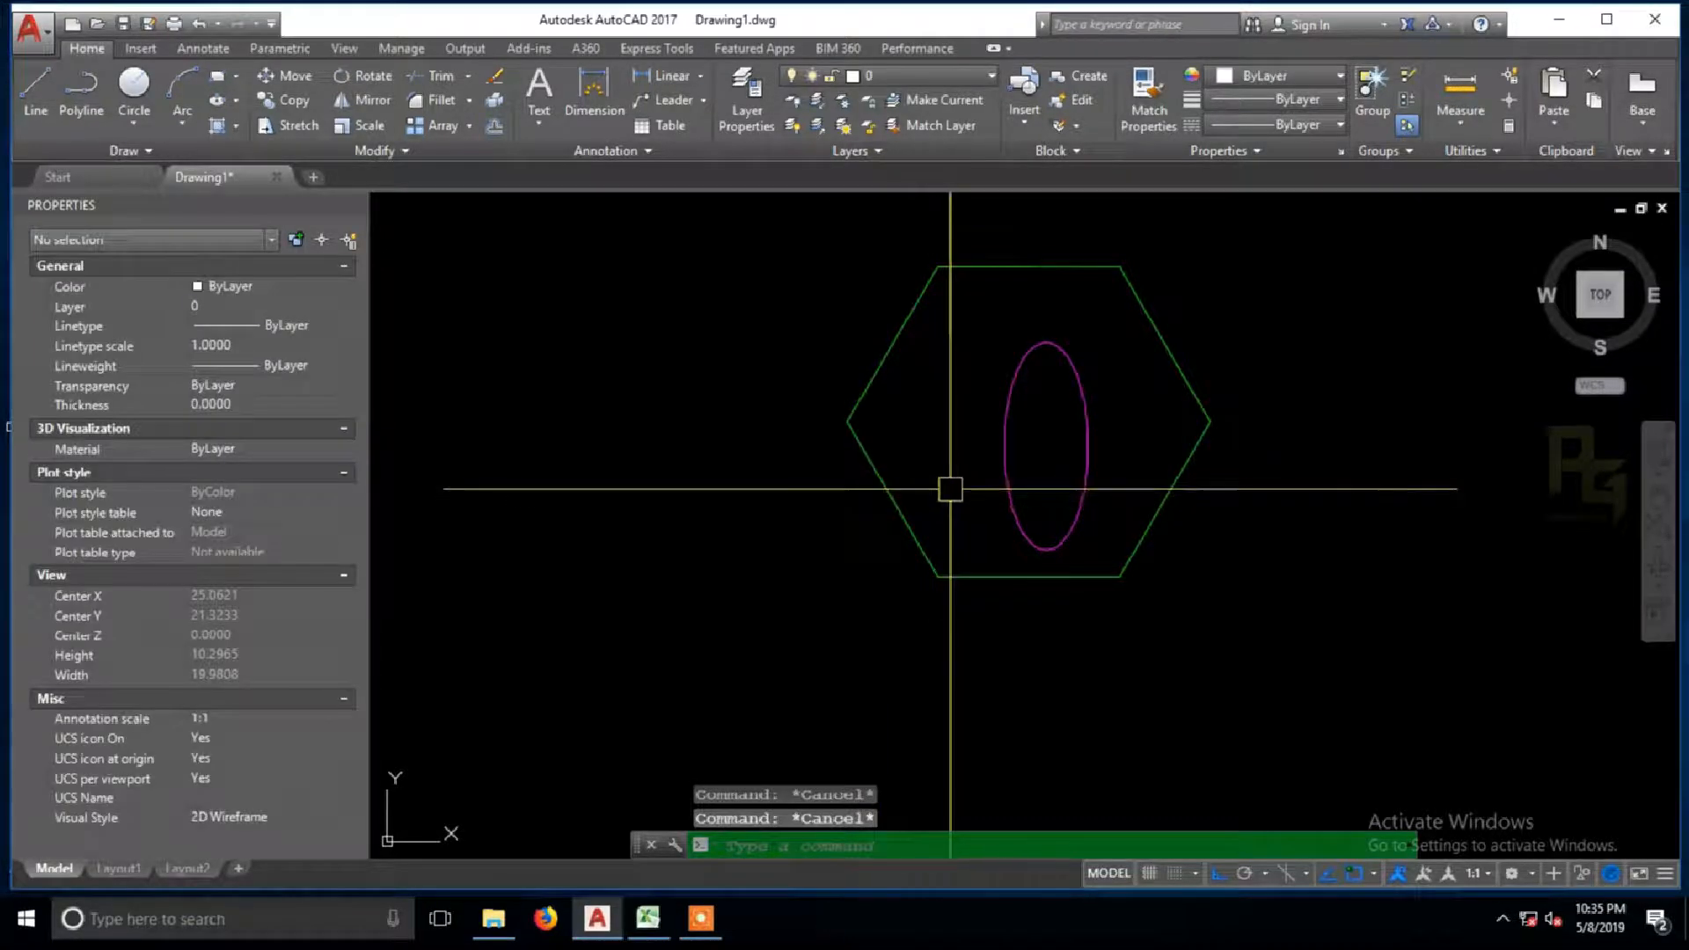
Step: Compare the object types of the hexagon and the ellipse in their properties
click(950, 453)
click(828, 387)
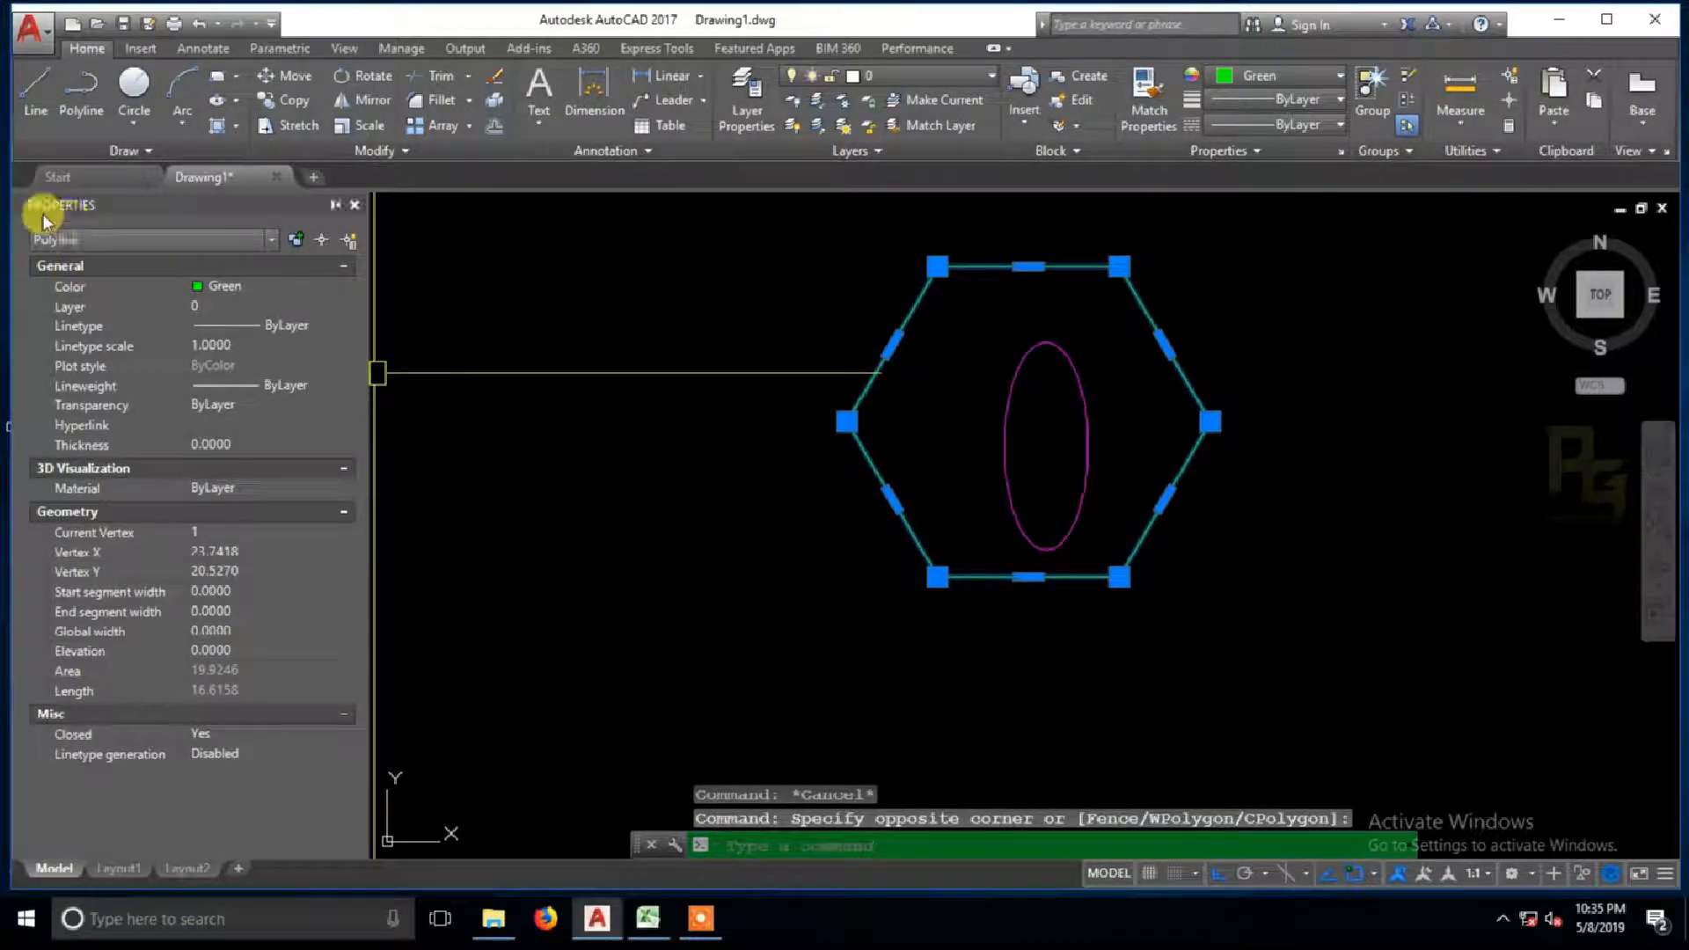
key(Escape)
click(1061, 411)
click(1000, 392)
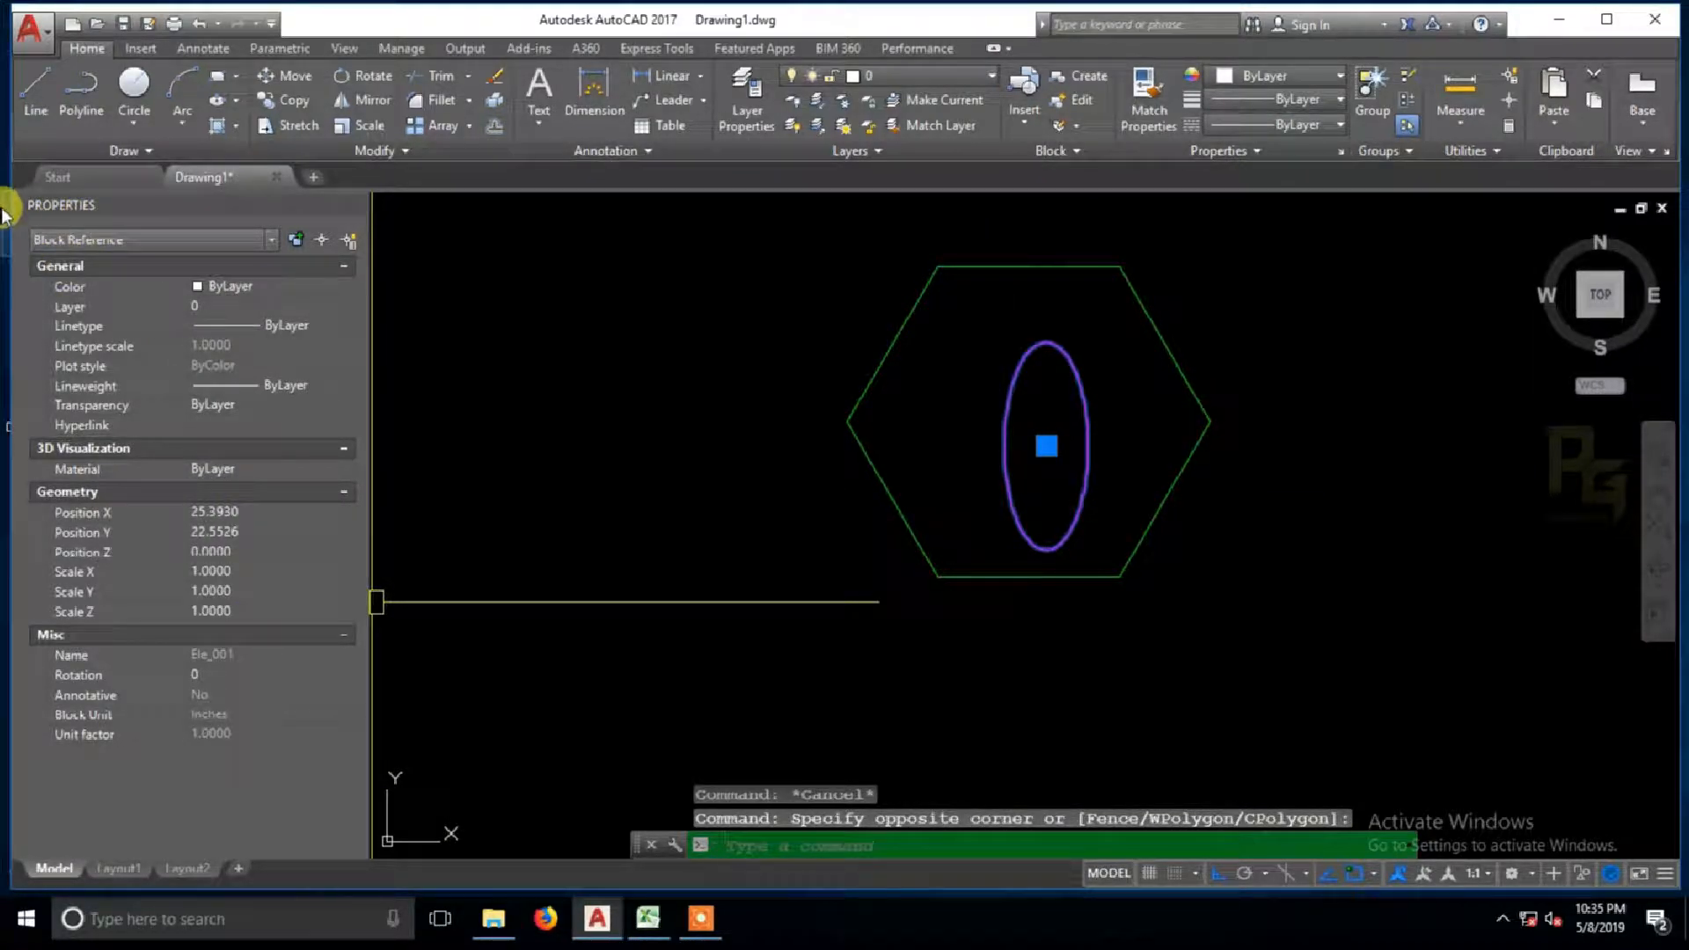
key(Escape)
Step: Move the hexagon about 0.21 units right and 0.16 units down so it sits more centrally around the ellipse
text(m)
key(Return)
click(1122, 588)
key(Return)
click(1095, 633)
click(1109, 634)
key(Escape)
key(Escape)
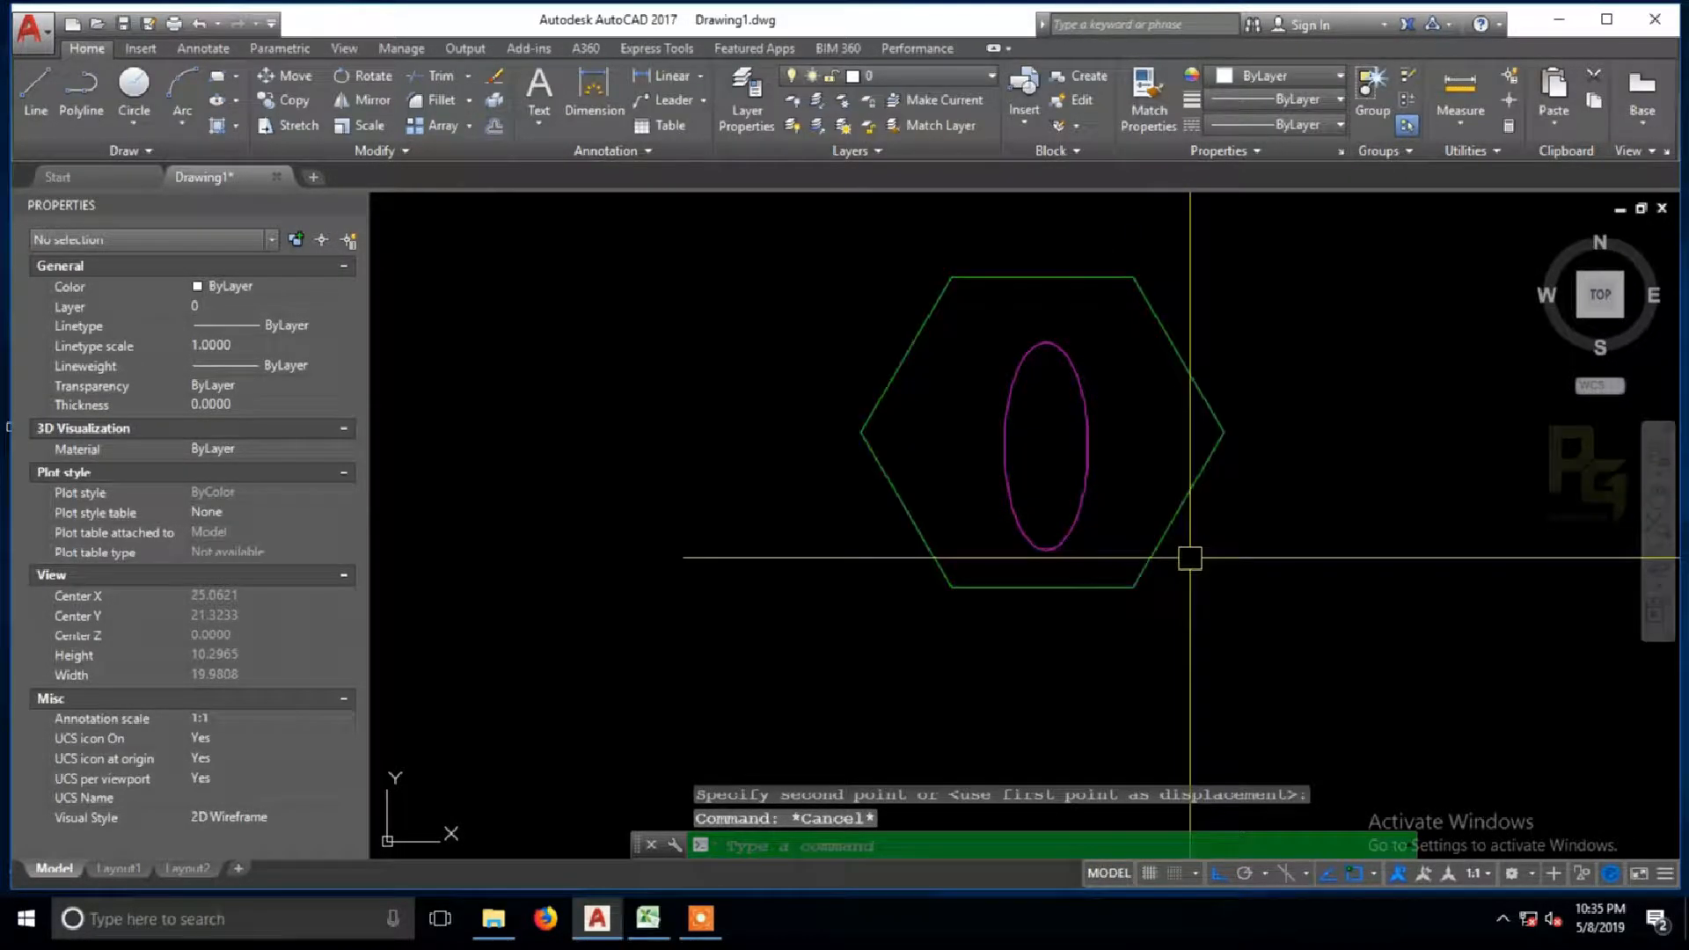
click(1198, 620)
key(Escape)
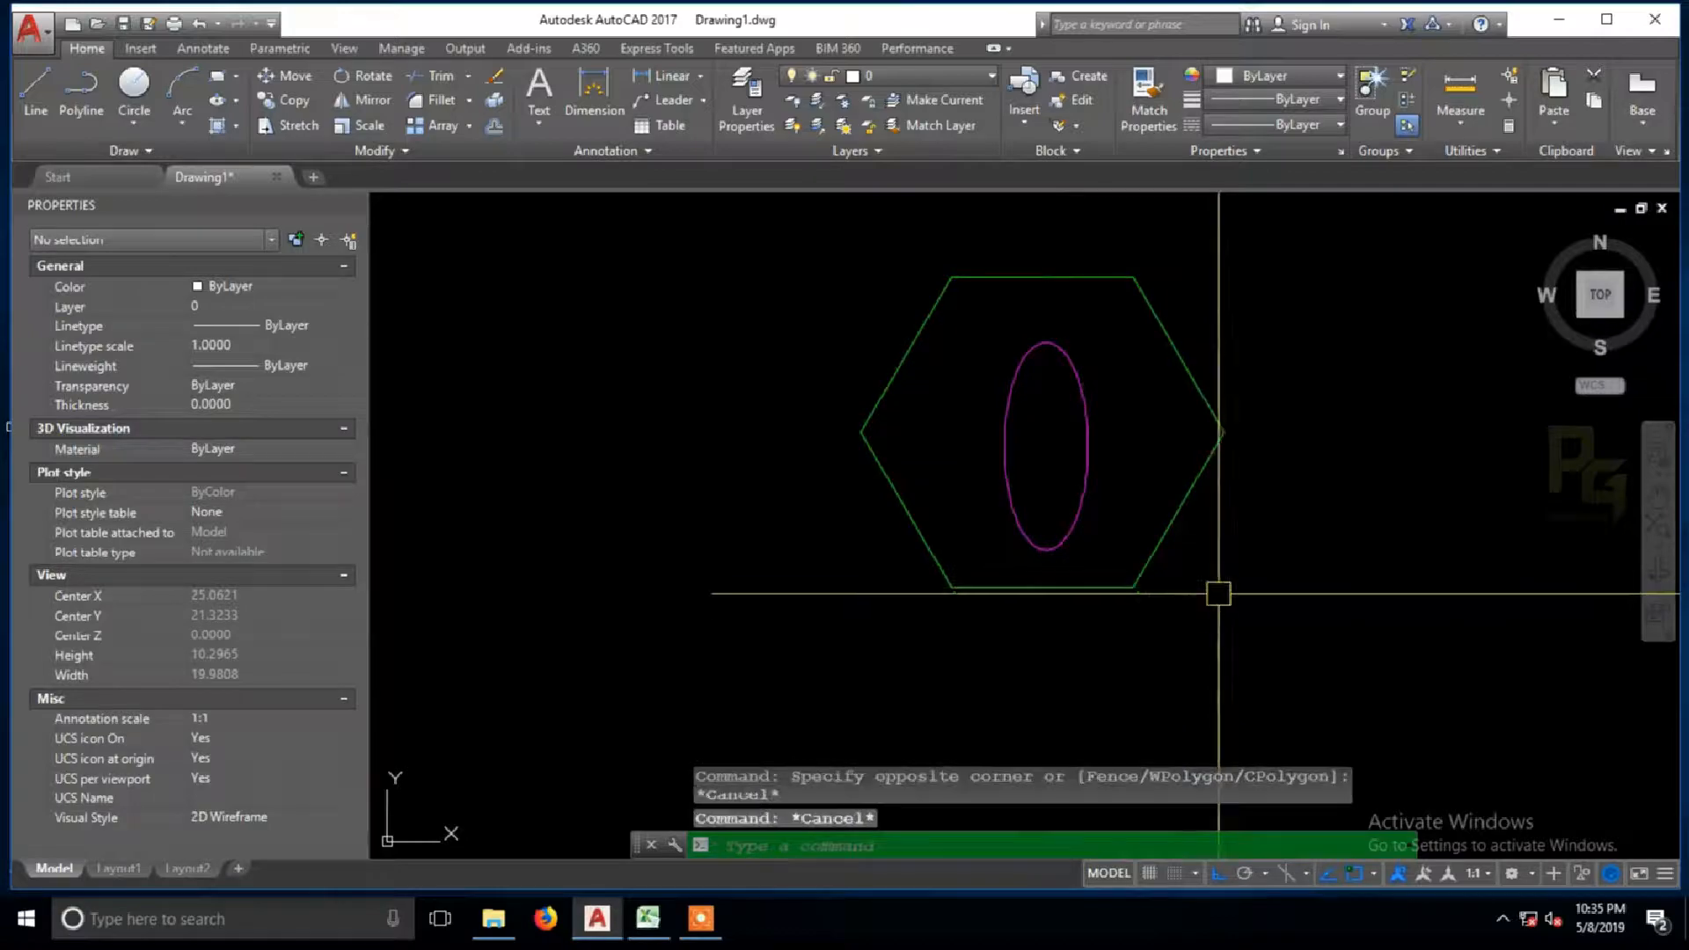
Step: Convert the hexagon and the ellipse block into a block named HexagonEle_01 with its base point at the hexagon's lower-left corner
click(1210, 633)
click(1044, 486)
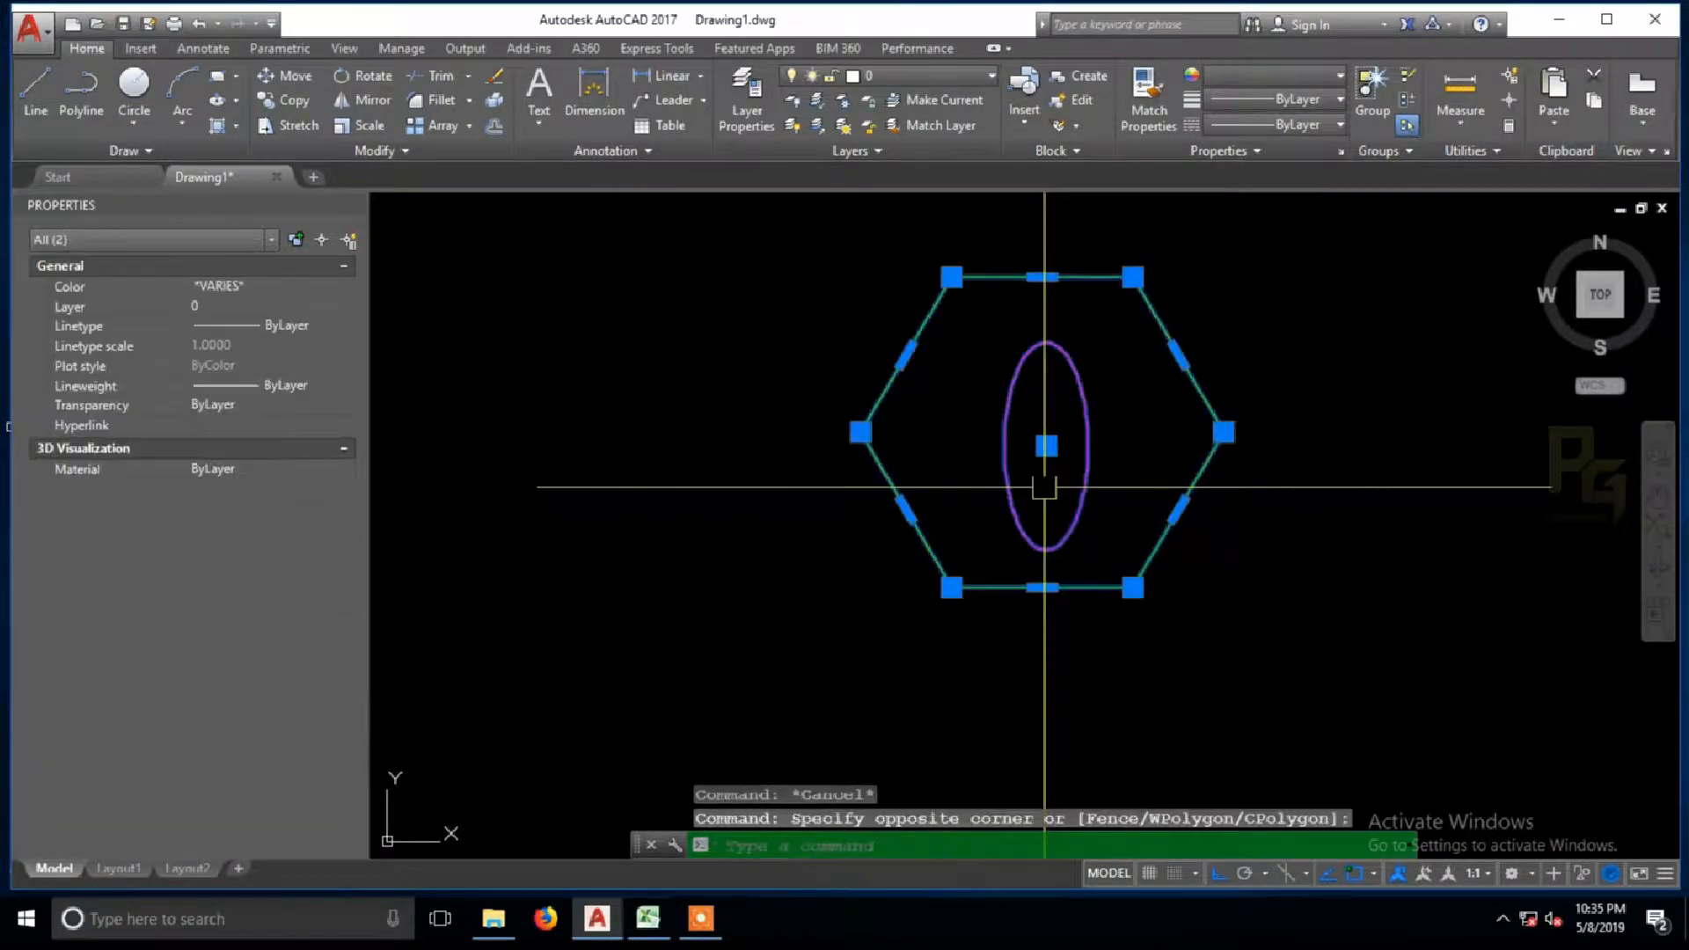
key(Return)
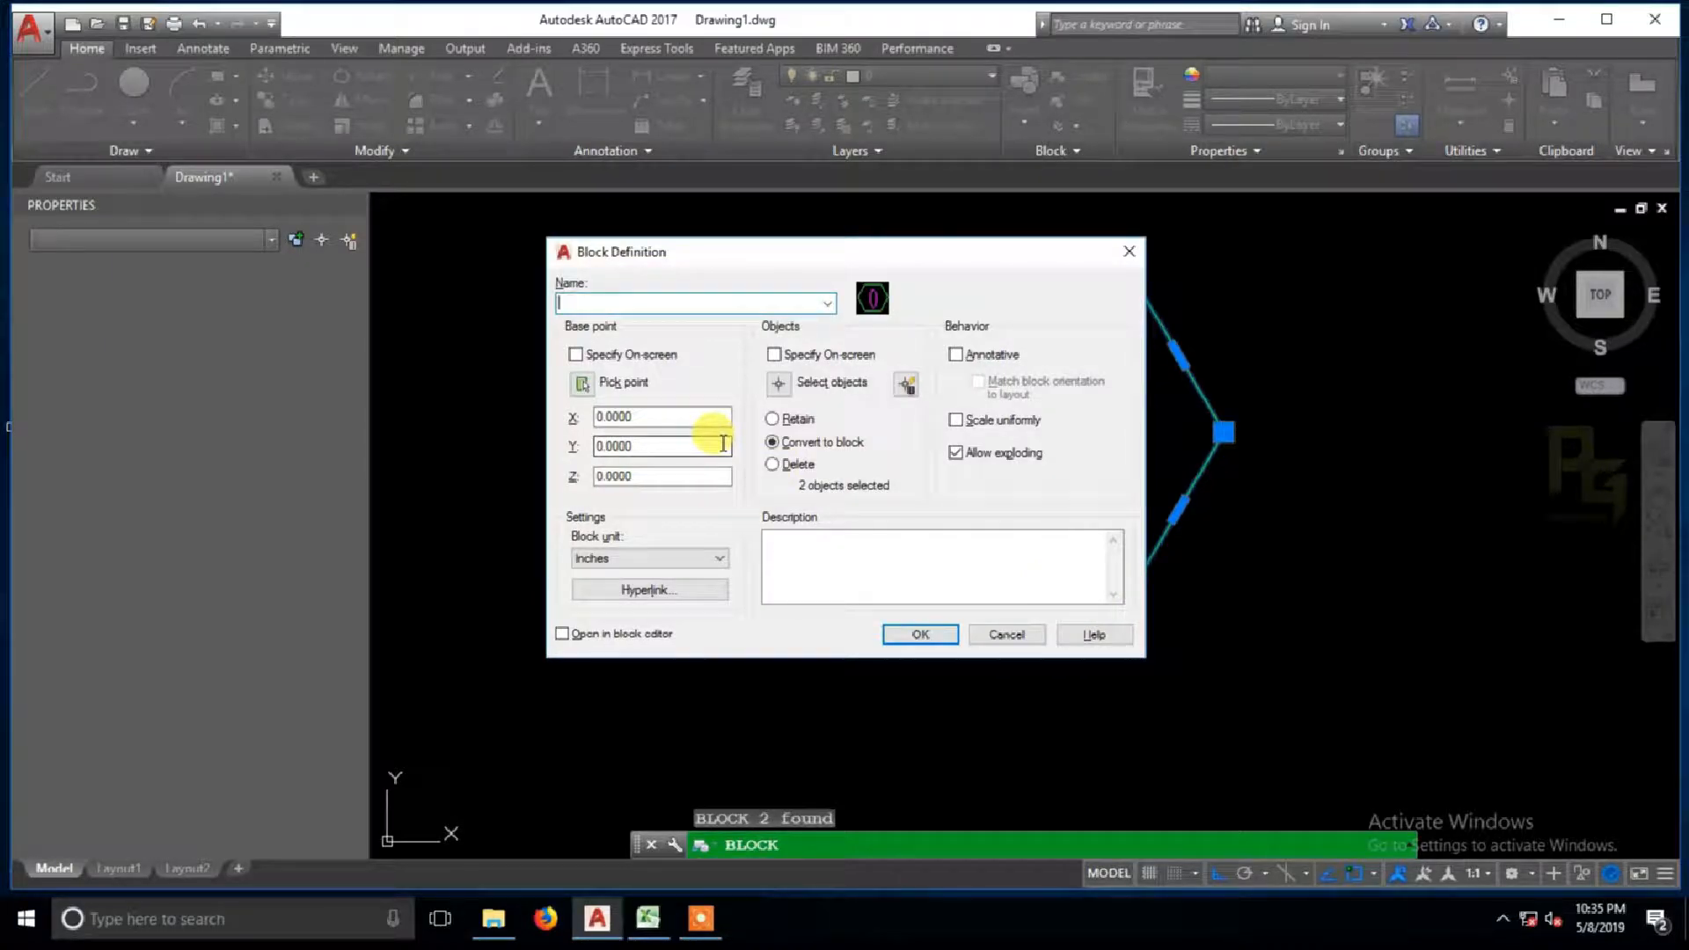
text(pl)
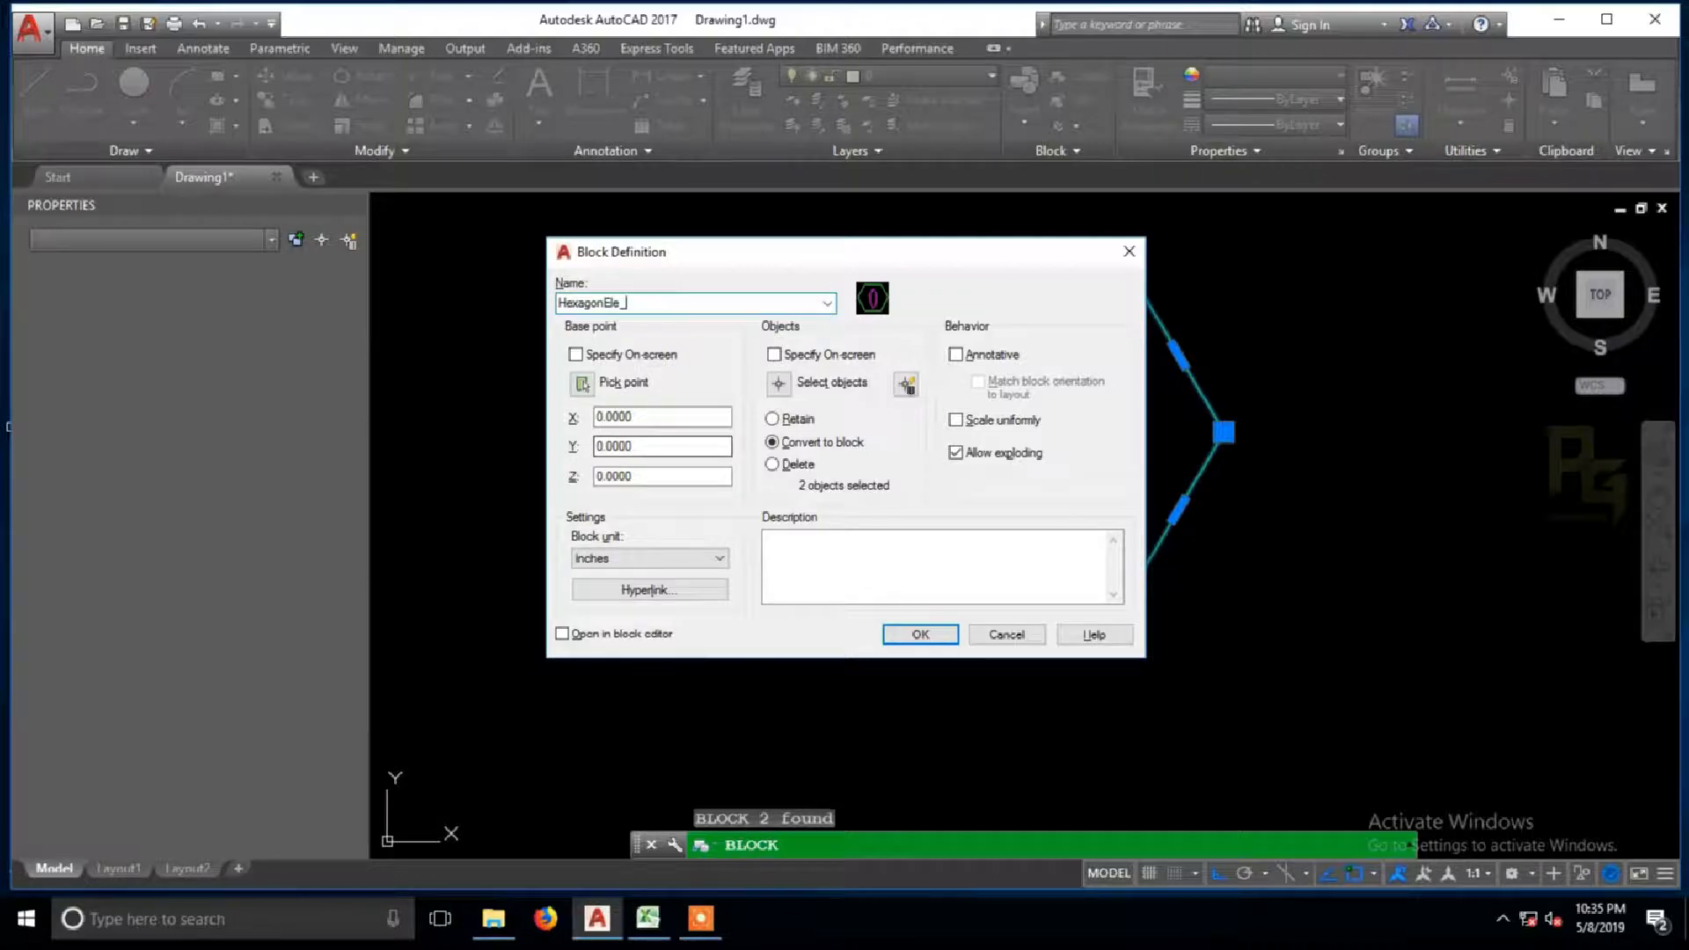
click(581, 384)
click(951, 585)
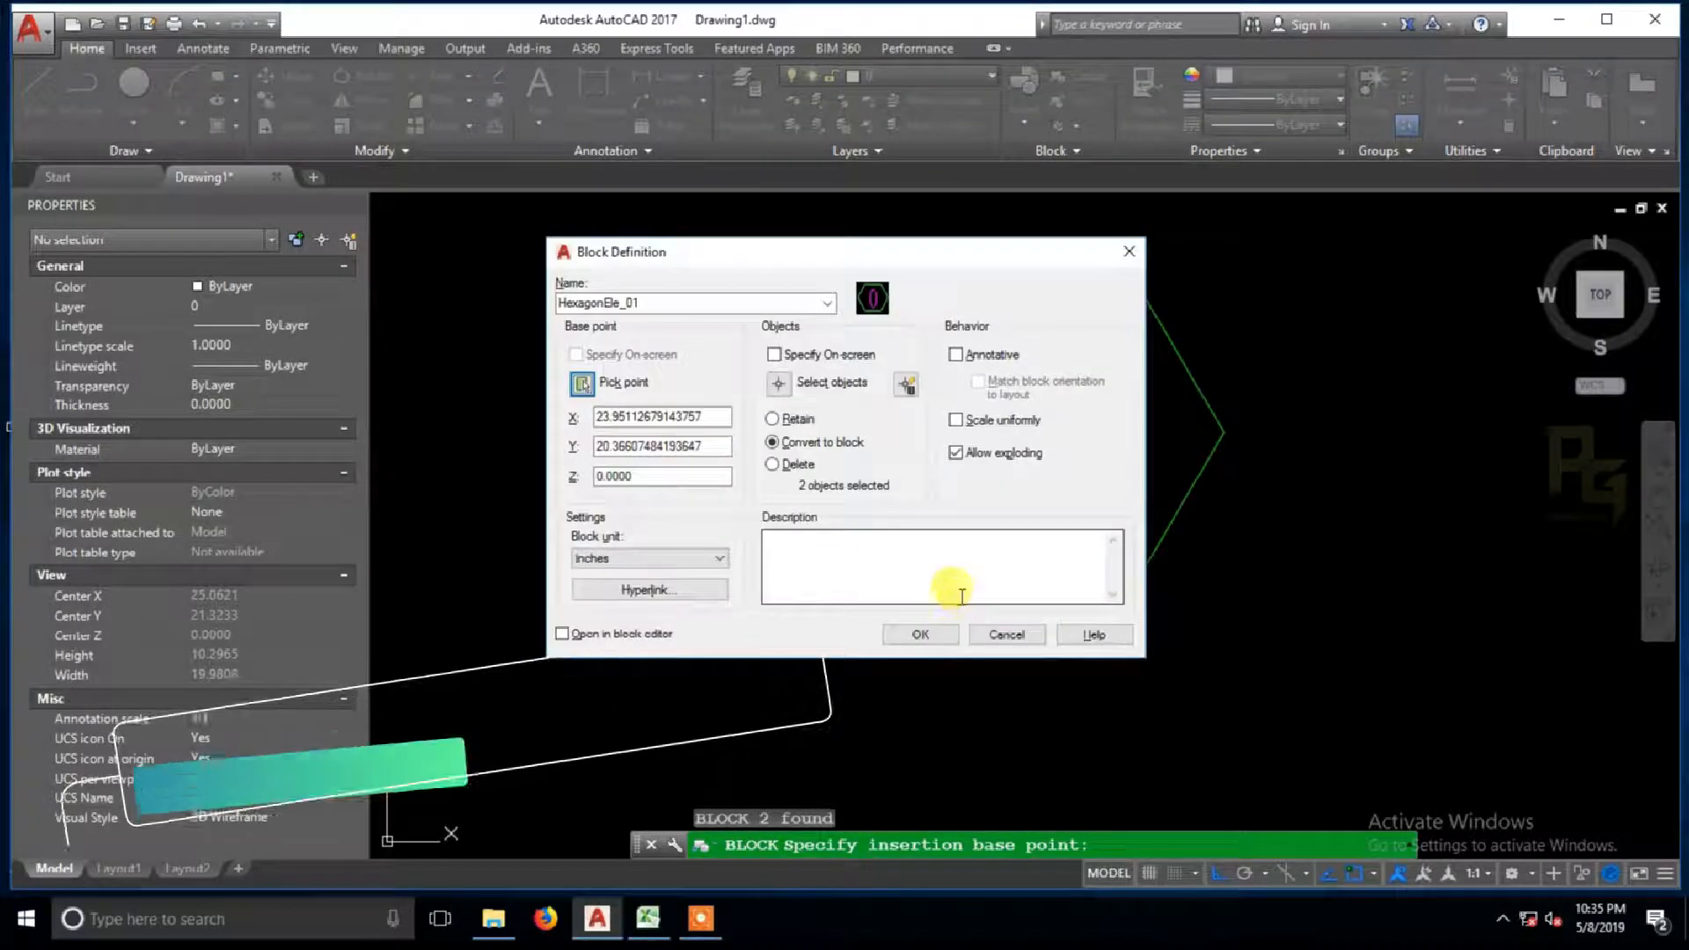
click(927, 635)
Step: Examine the name and properties of the combined hexagon and ellipse block
click(1037, 635)
click(1029, 540)
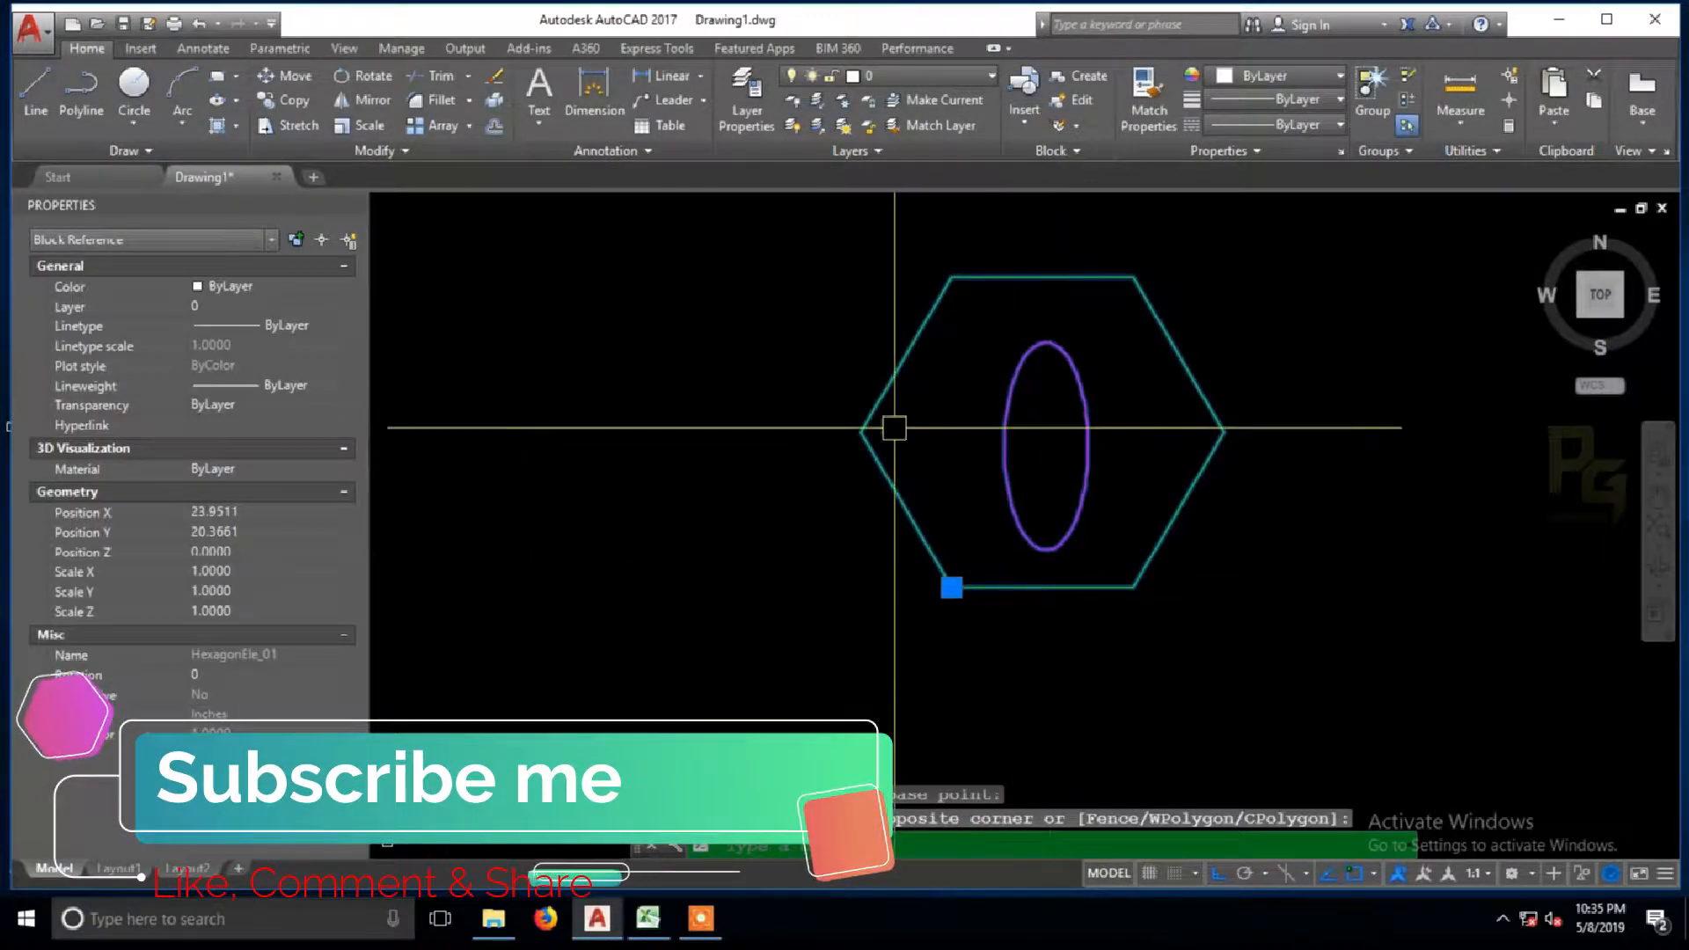
scroll(1086, 377, down, 2)
scroll(1086, 381, up, 4)
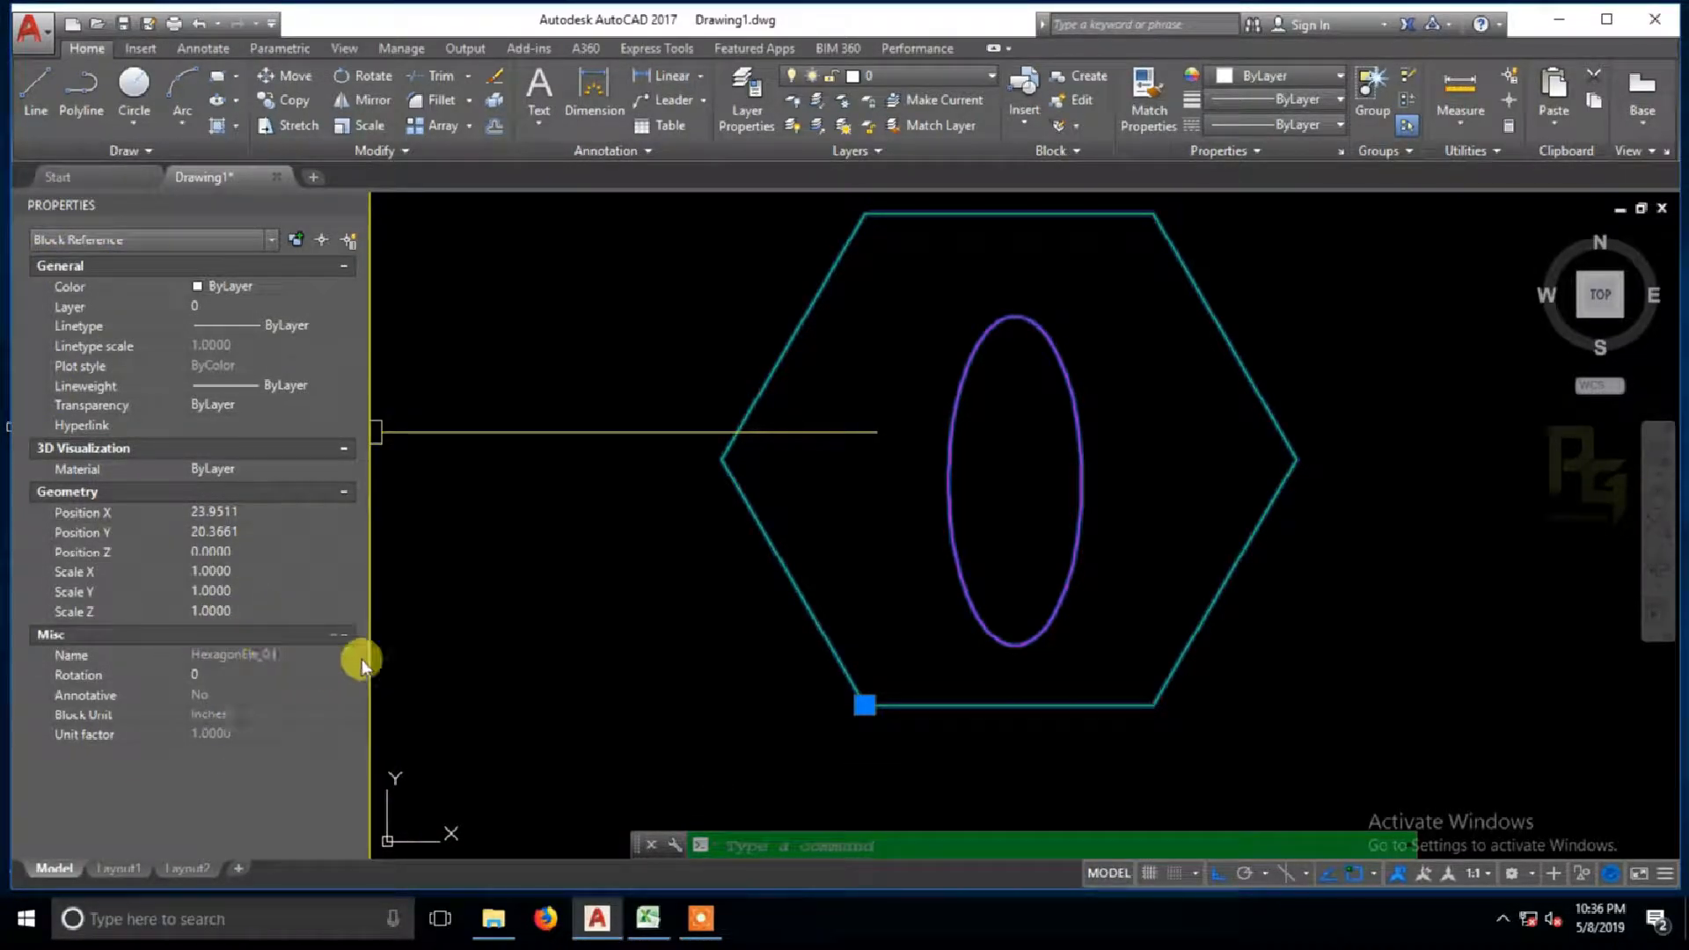
middle_drag(731, 607, 710, 643)
scroll(735, 572, down, 2)
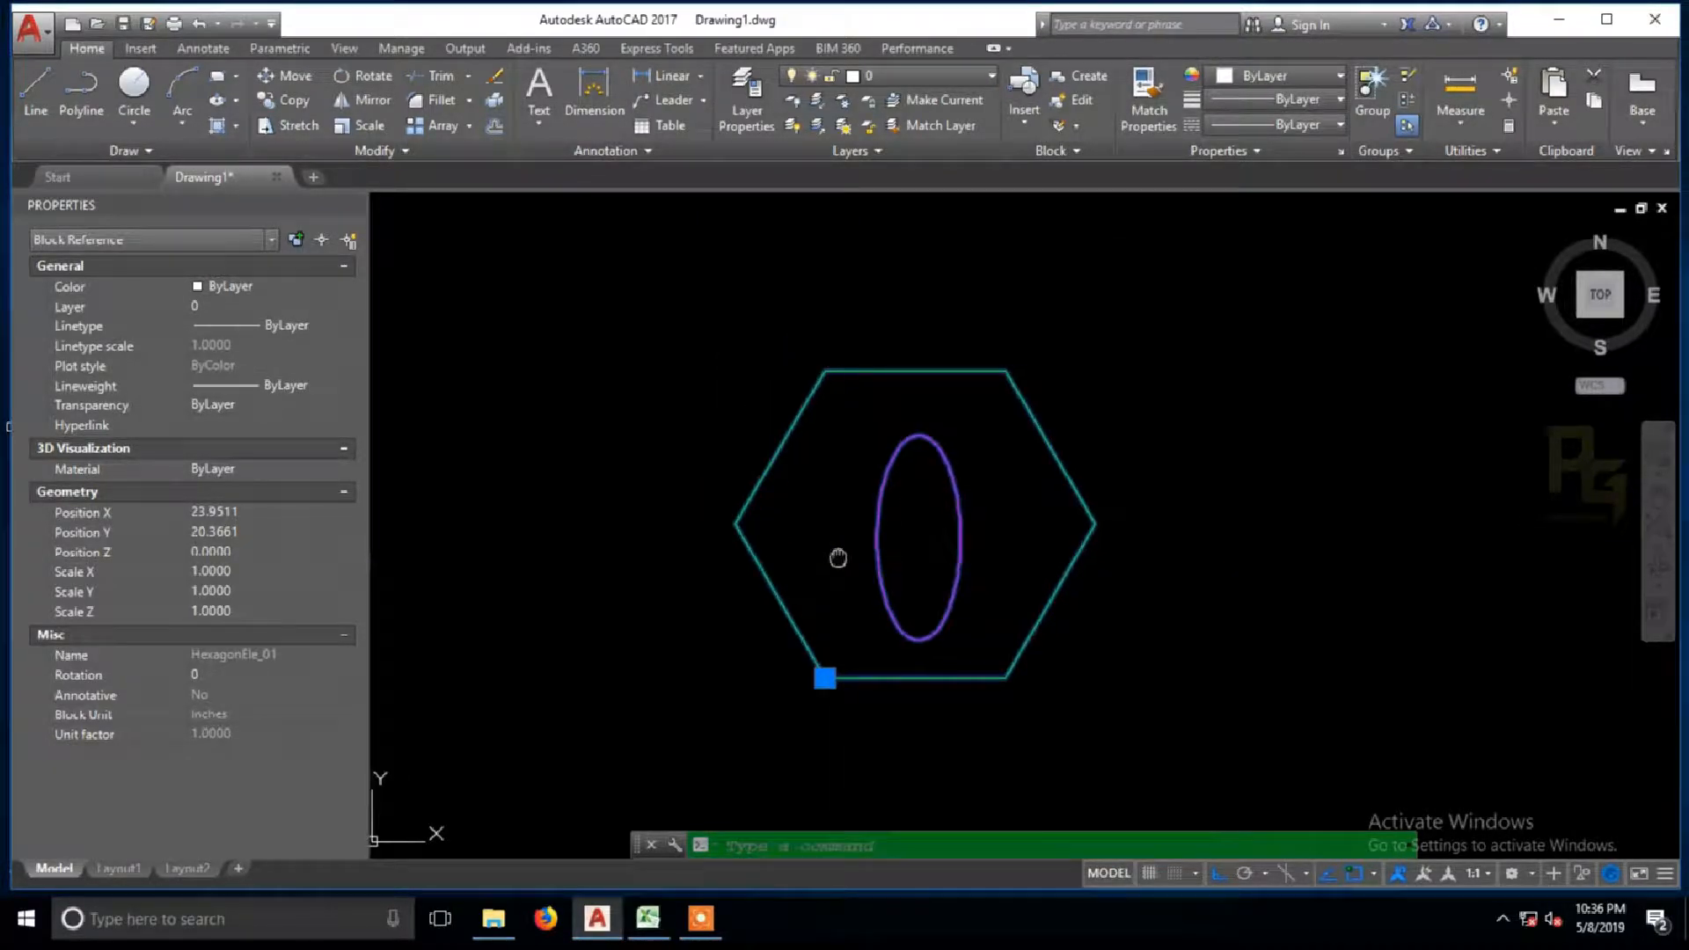
middle_drag(890, 495, 869, 498)
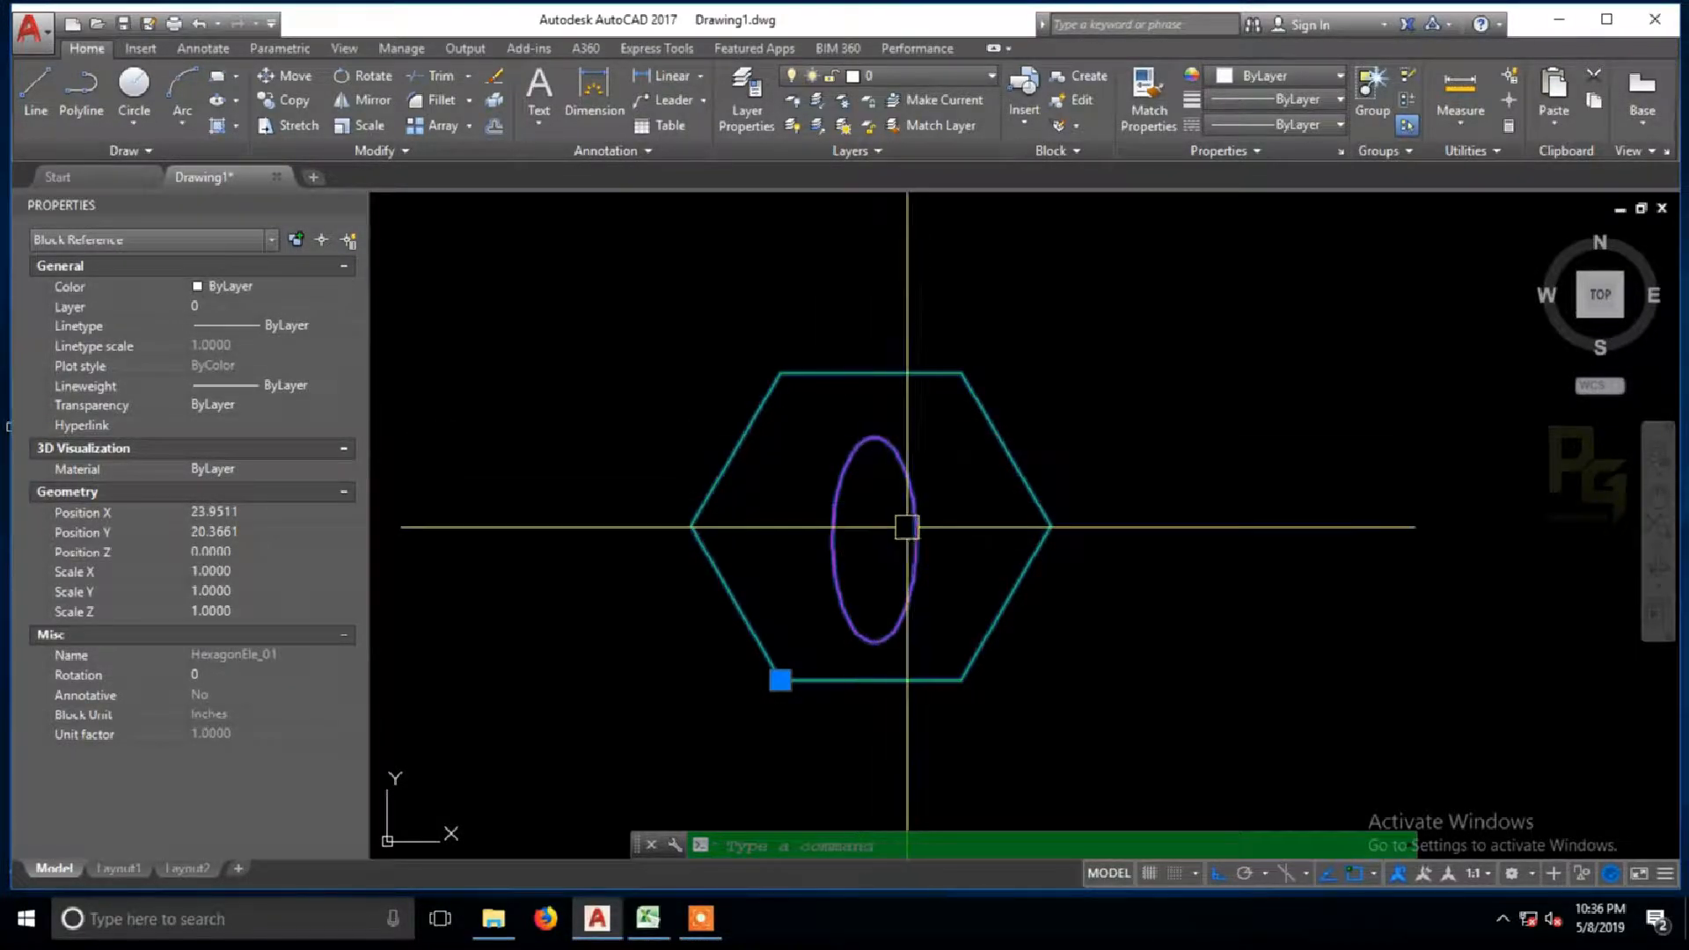
middle_drag(926, 529, 911, 525)
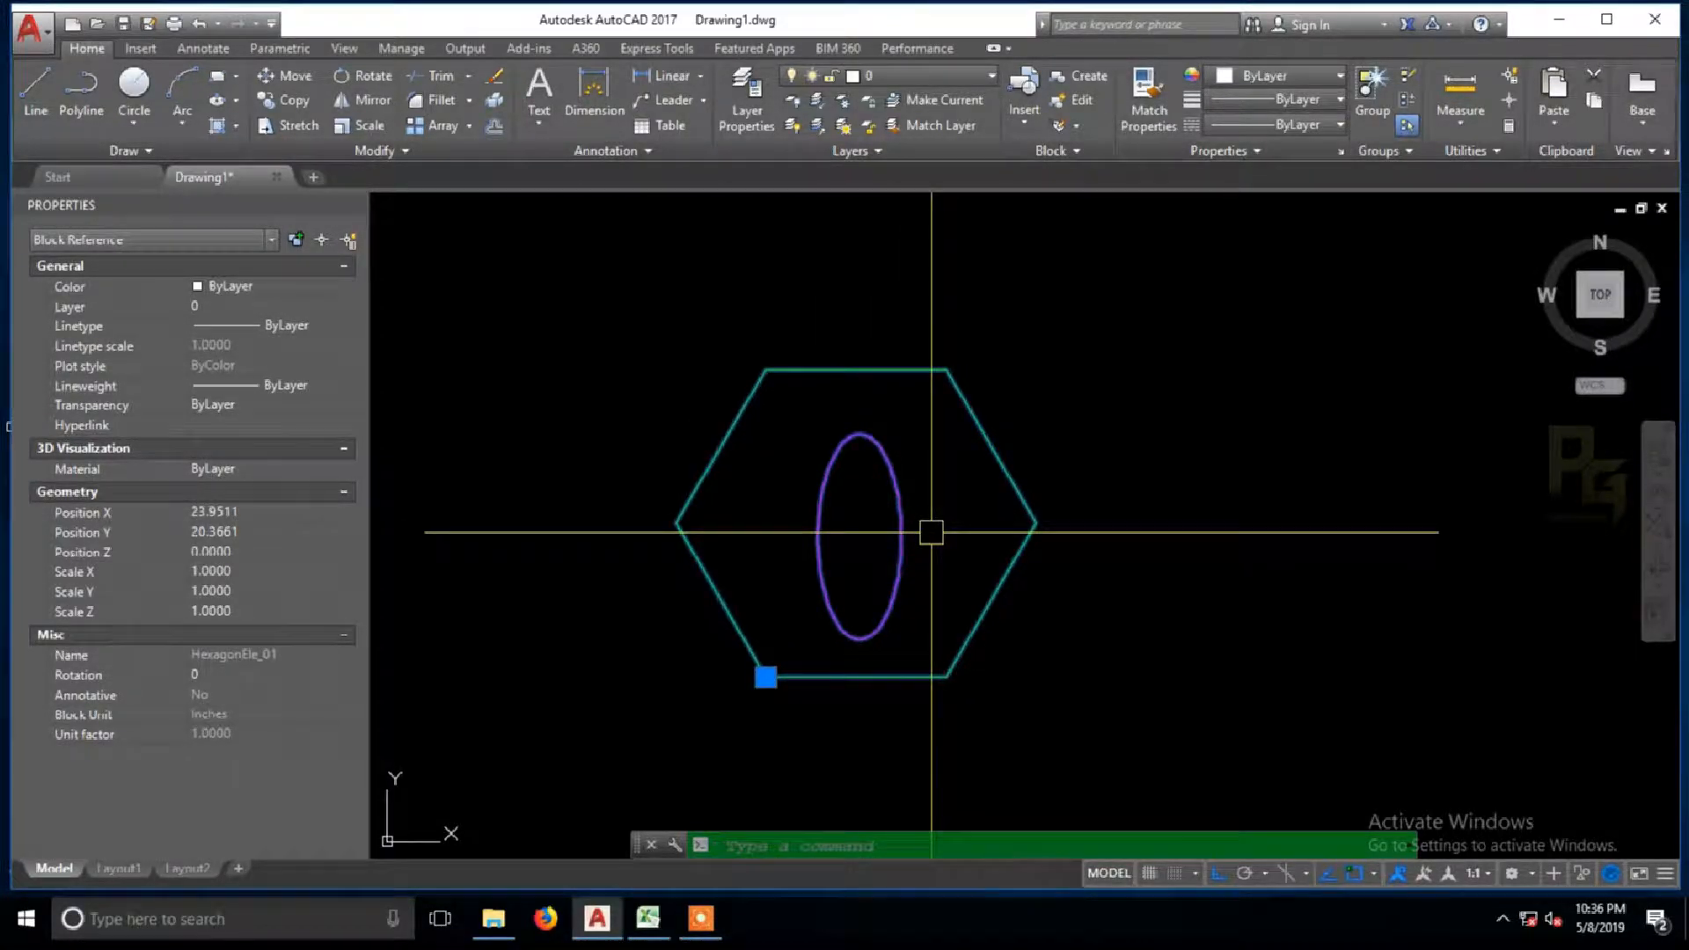
key(Escape)
Step: Copy the combined hexagon block horizontally to the right of the original
click(900, 508)
text(co)
key(Return)
click(936, 562)
middle_drag(1070, 564, 884, 562)
click(1223, 528)
key(Return)
Step: Explode the copied hexagon block once
text(x)
key(Return)
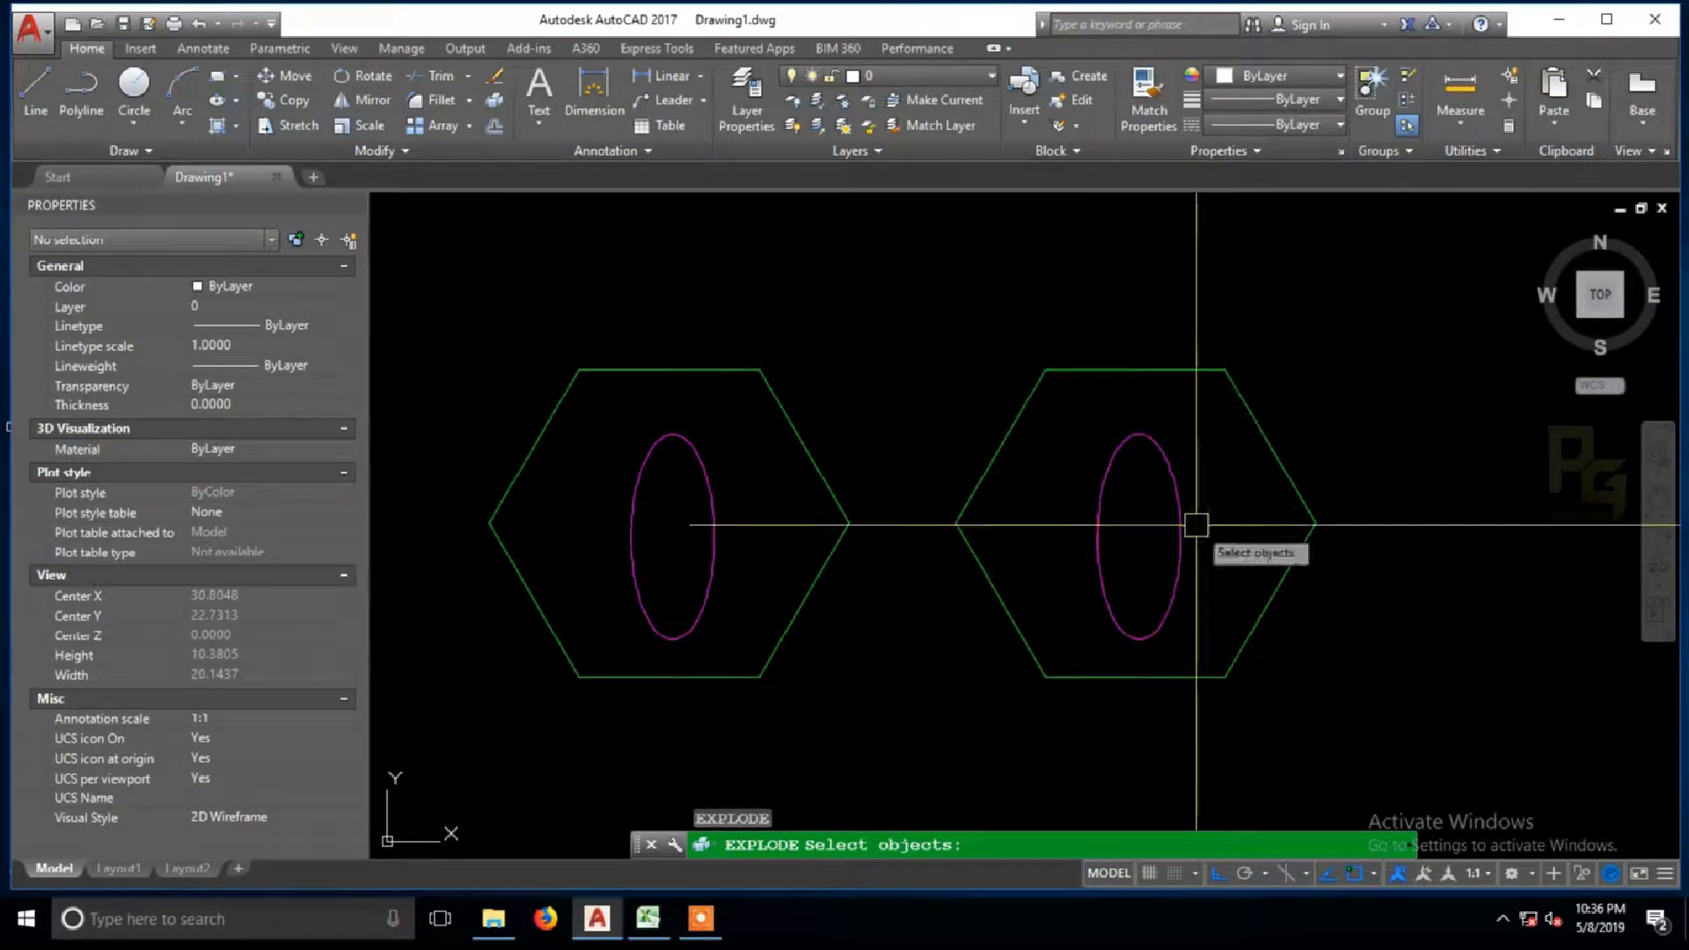
click(1182, 510)
key(Return)
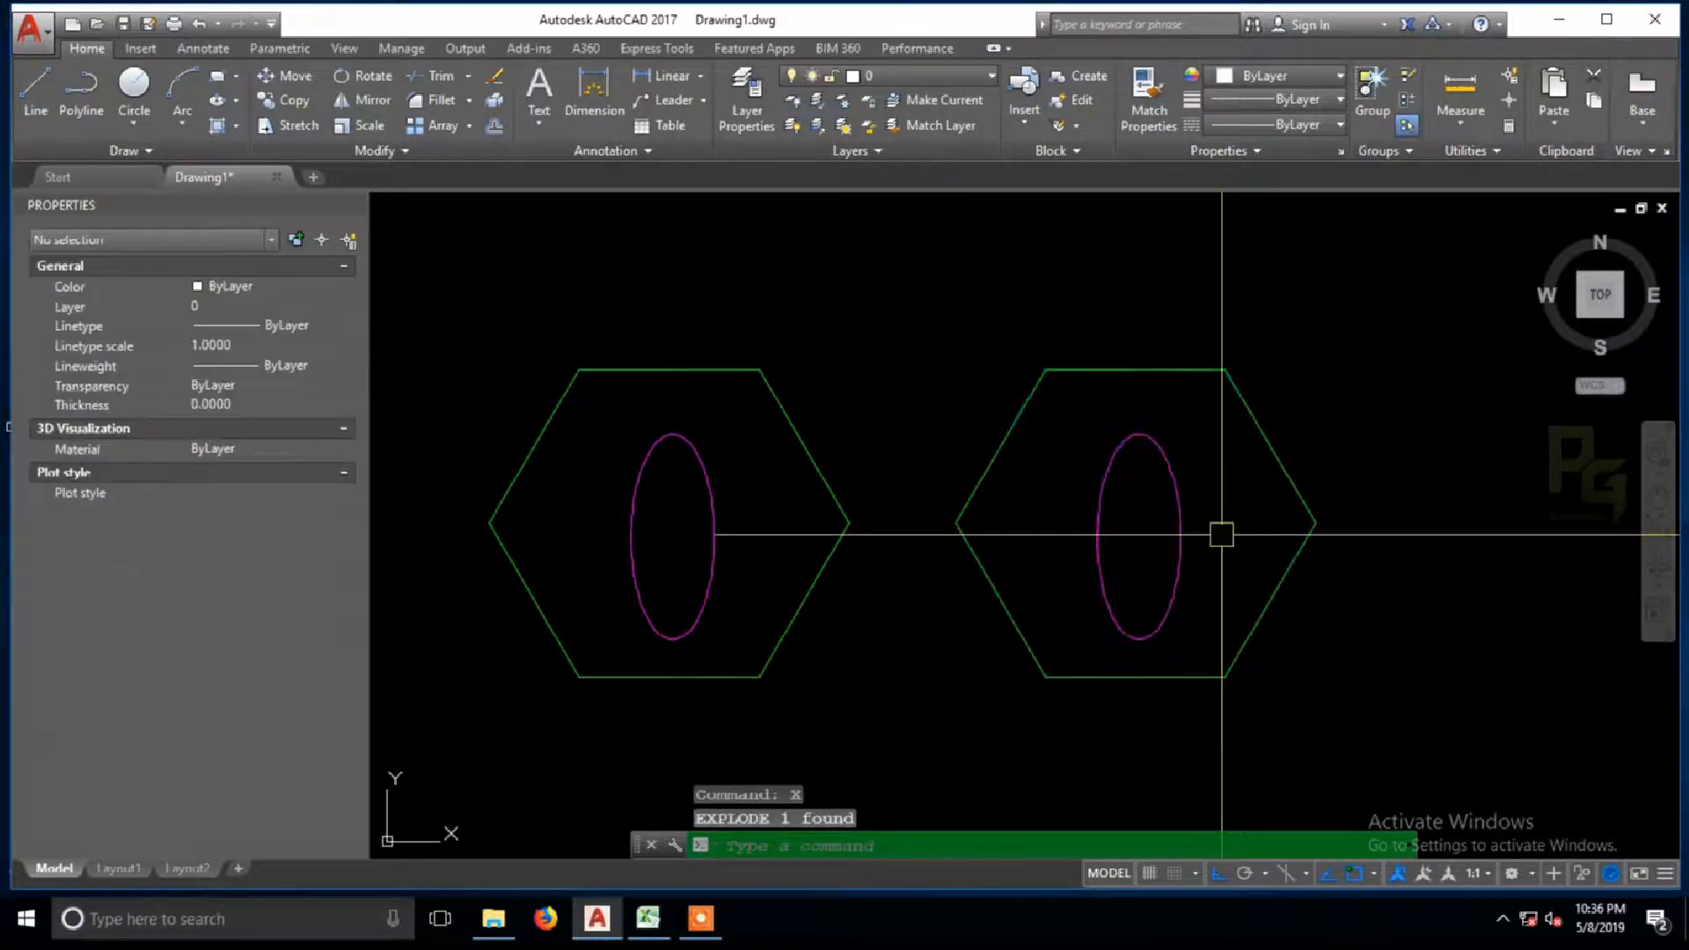
Step: Open the ellipse block inside the exploded copy in the Block Editor
click(1181, 508)
right_click(1182, 510)
click(1254, 345)
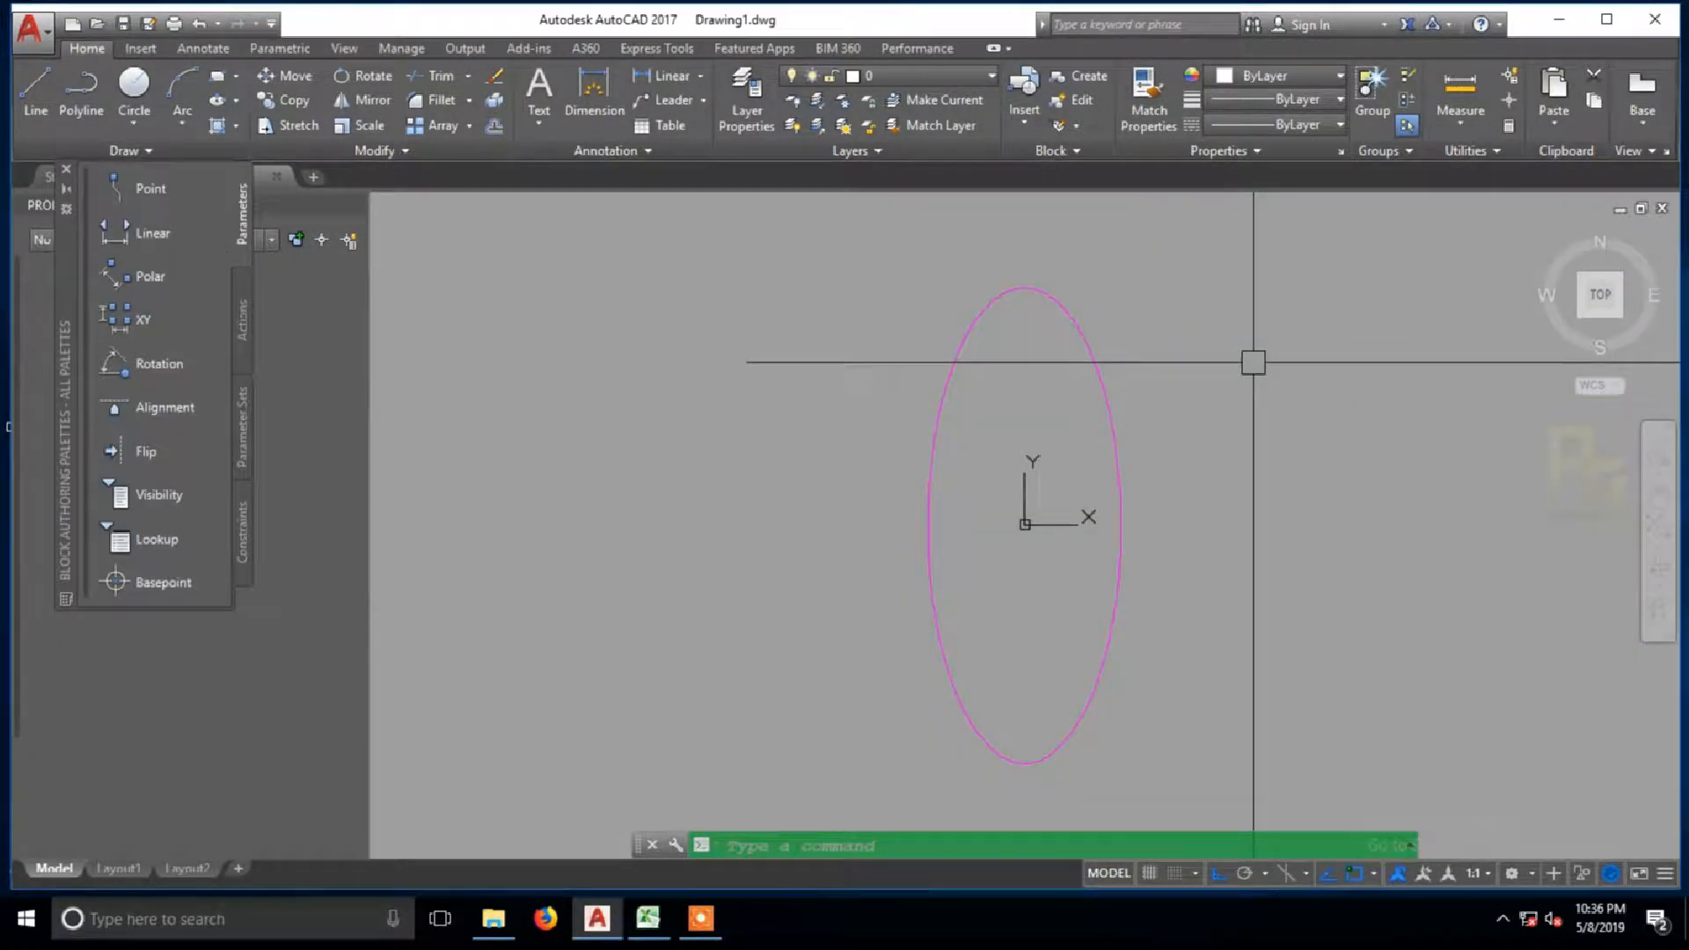
Step: Try widening the ellipse to a minor radius of about 1.35, and close the Block Editor discarding the changes
click(1143, 366)
click(1099, 400)
click(1120, 525)
click(1227, 525)
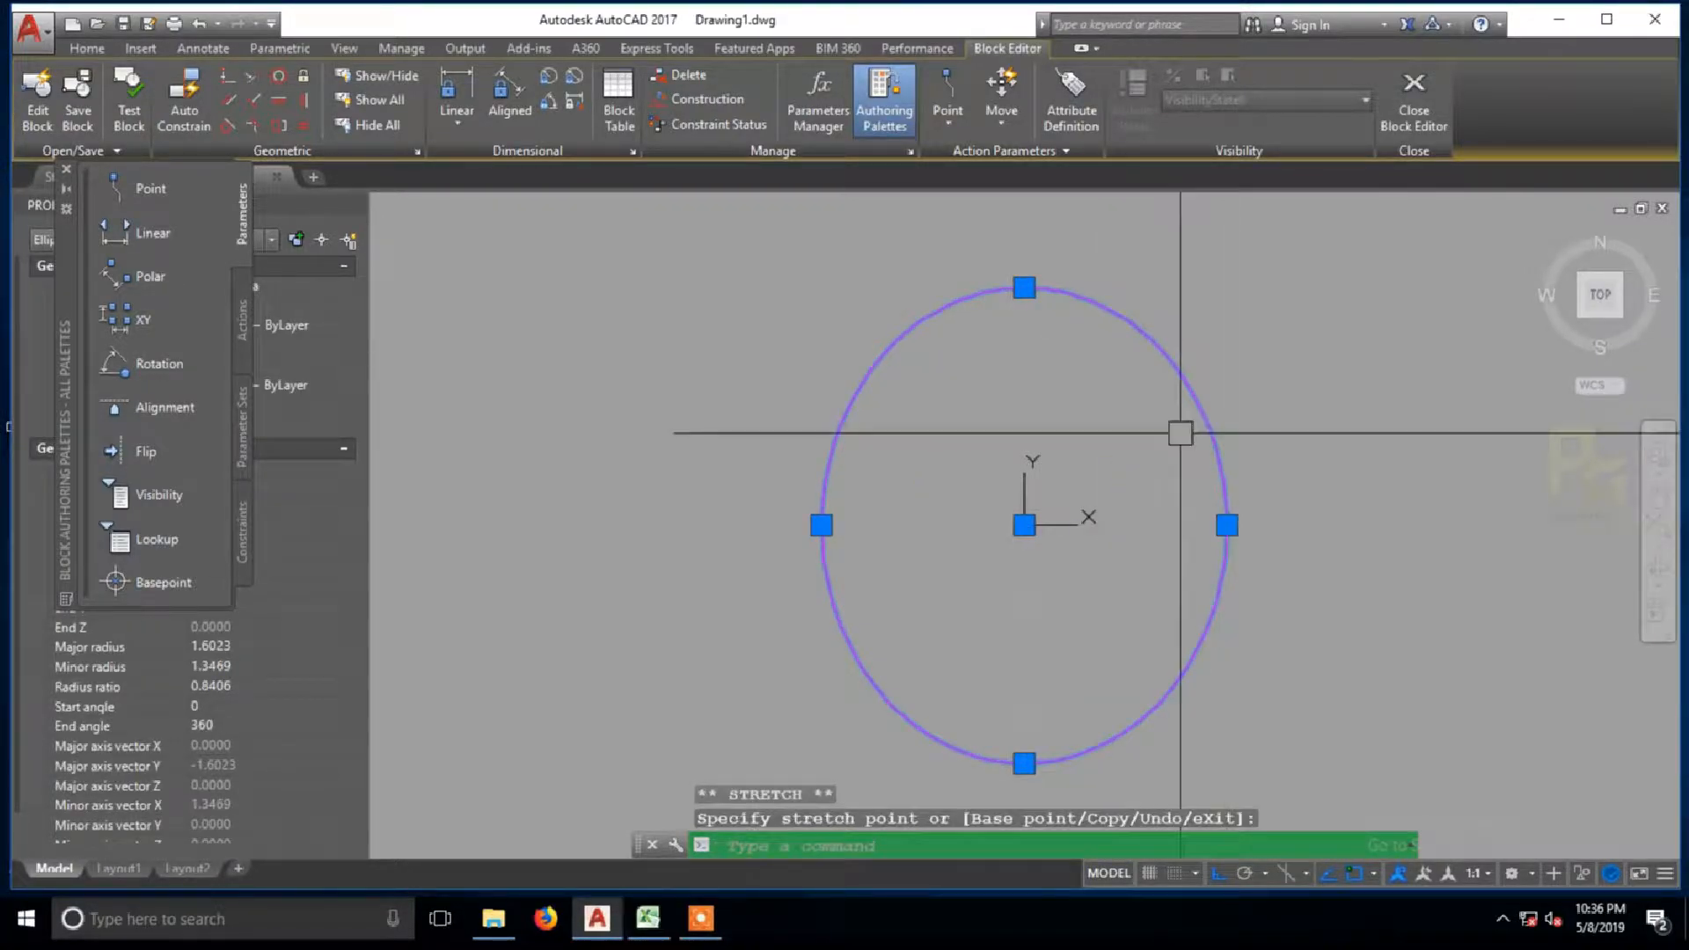
key(Escape)
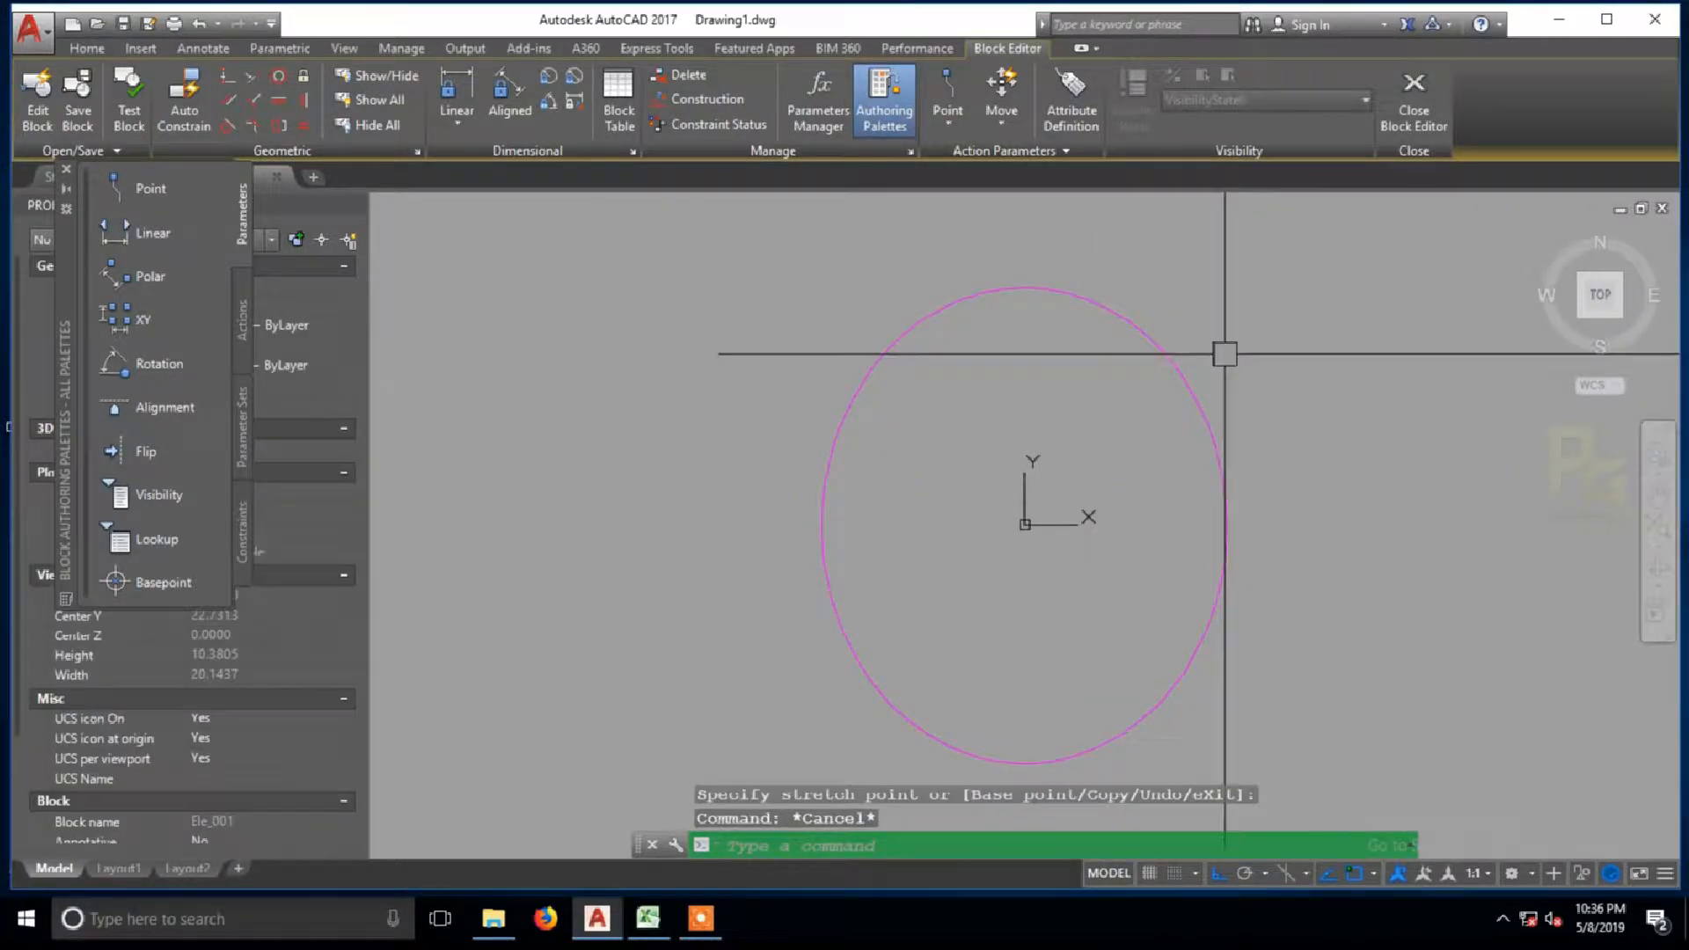
click(1416, 129)
click(992, 426)
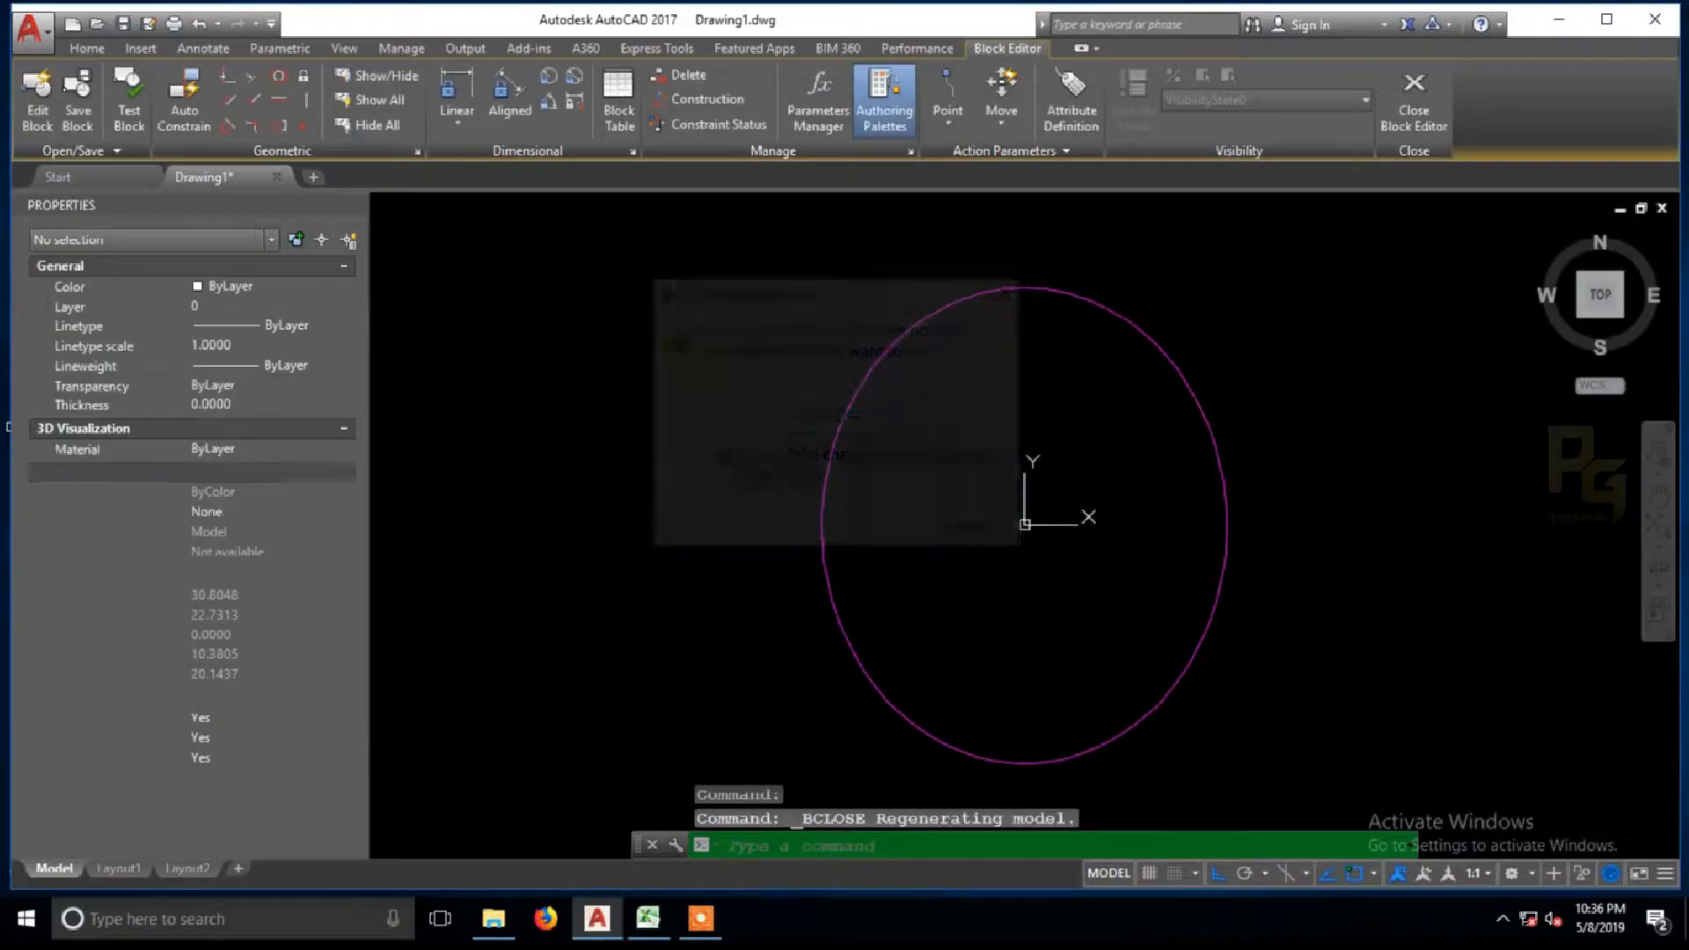
Step: Erase the exploded copy's hexagon and ellipse block
click(1097, 487)
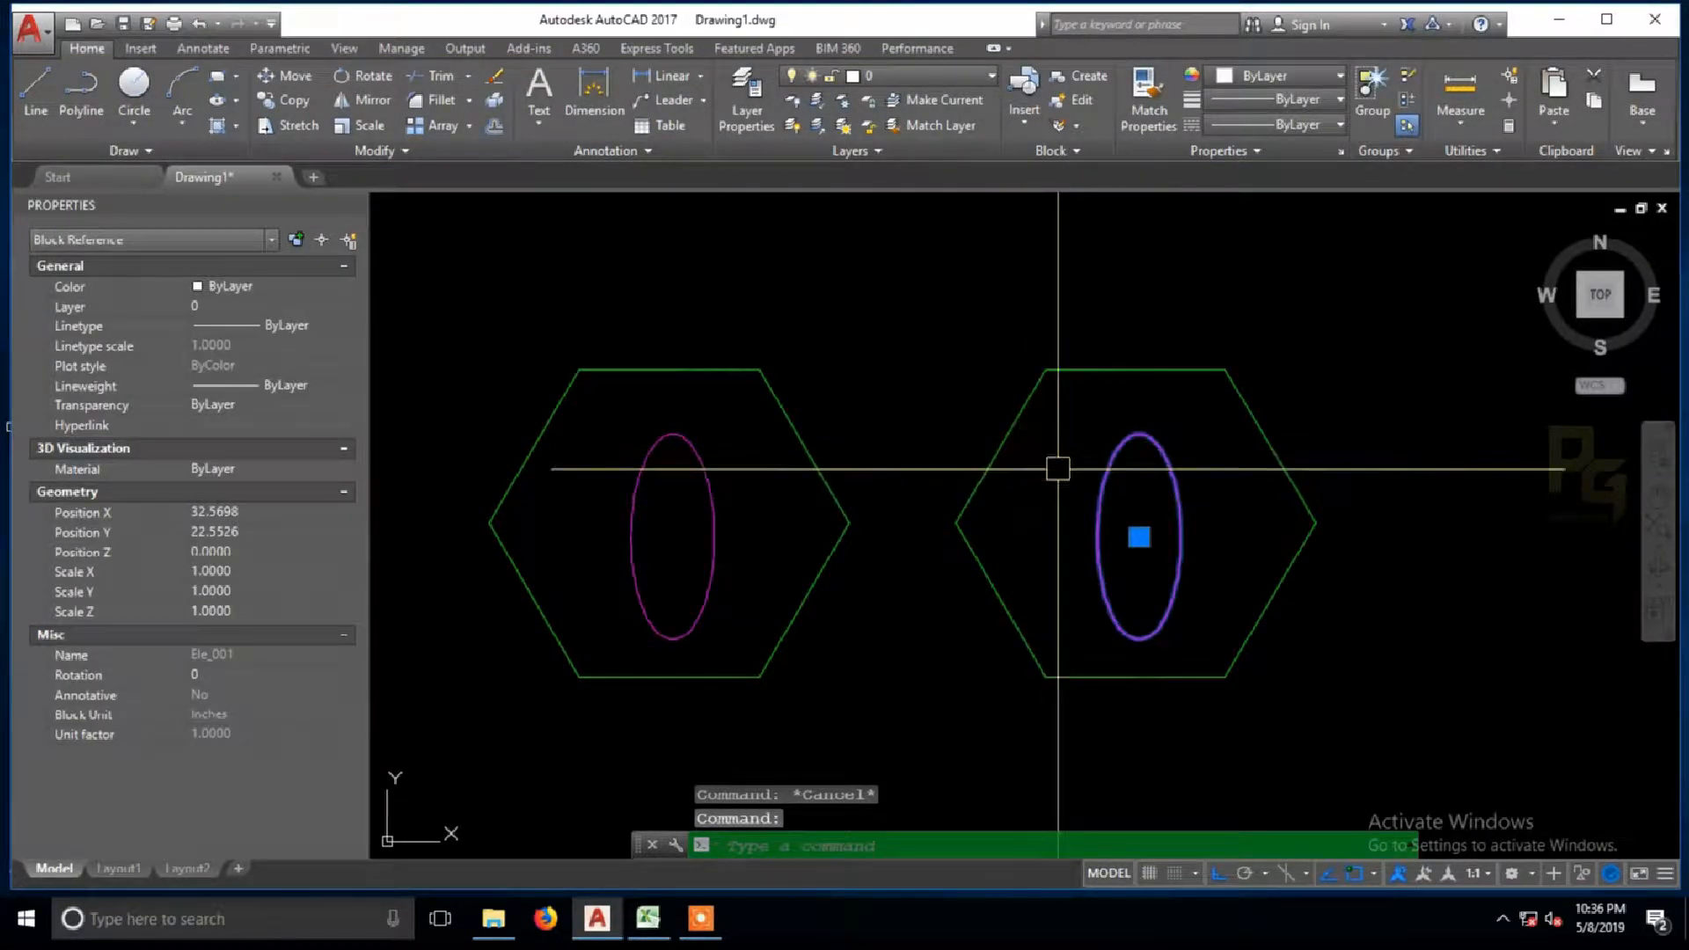
click(1143, 469)
click(1056, 353)
text(E)
key(Return)
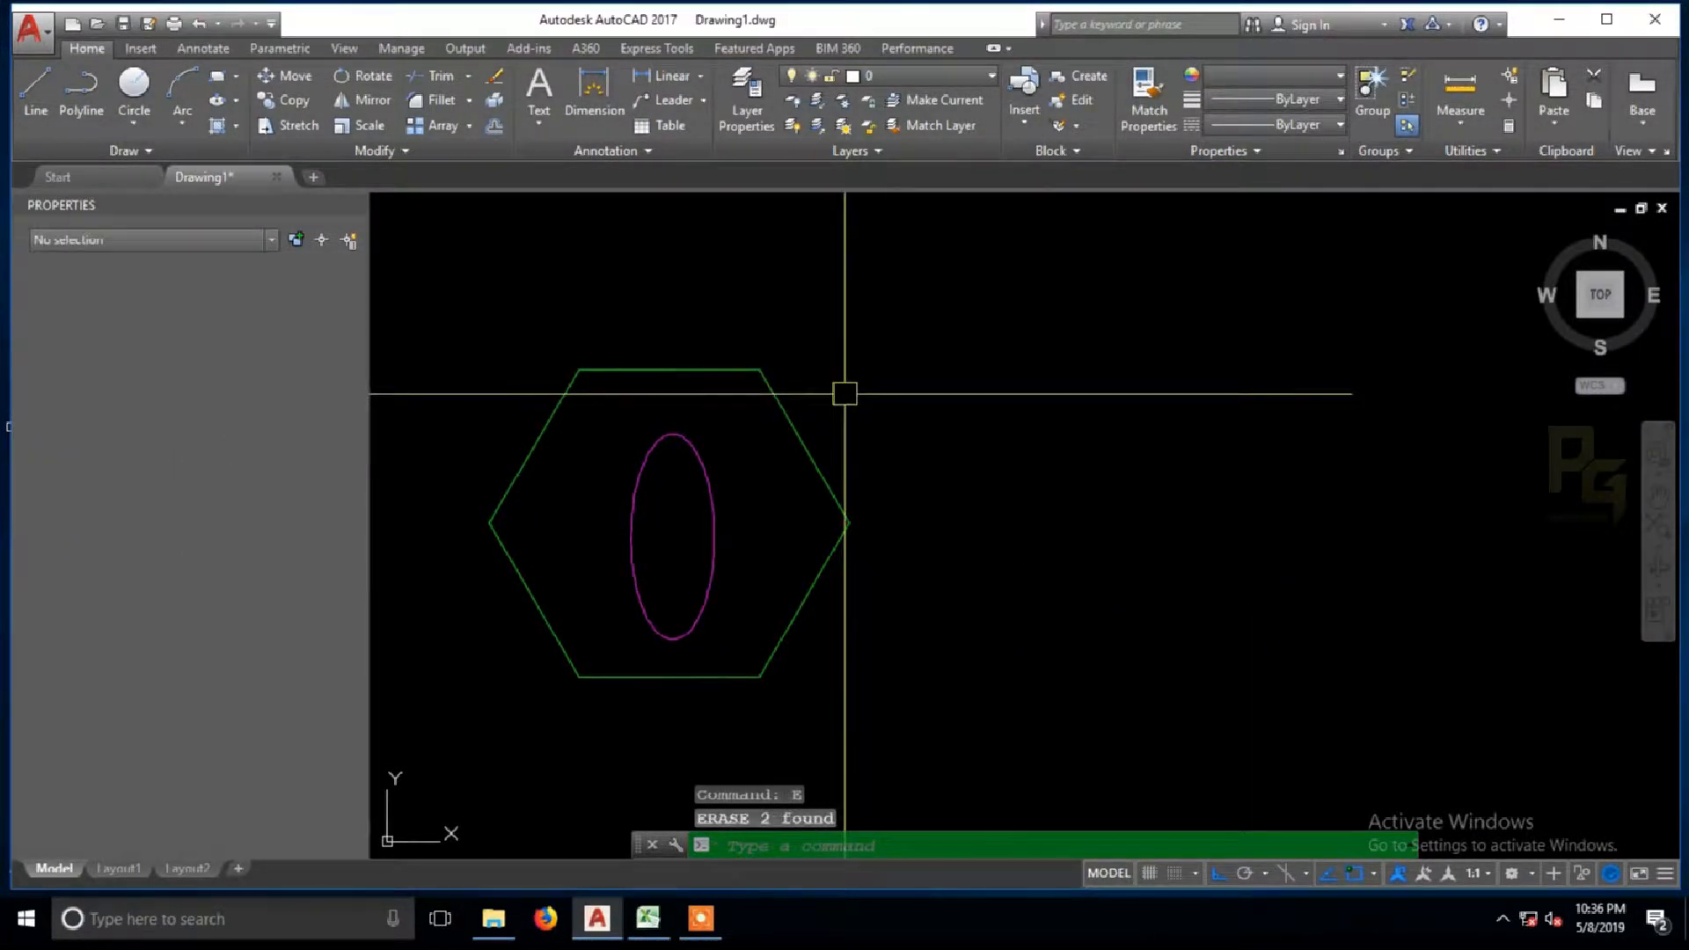
Step: Open the Edit Block Definition dialog from the remaining combined hexagon and ellipse block
click(770, 376)
right_click(774, 384)
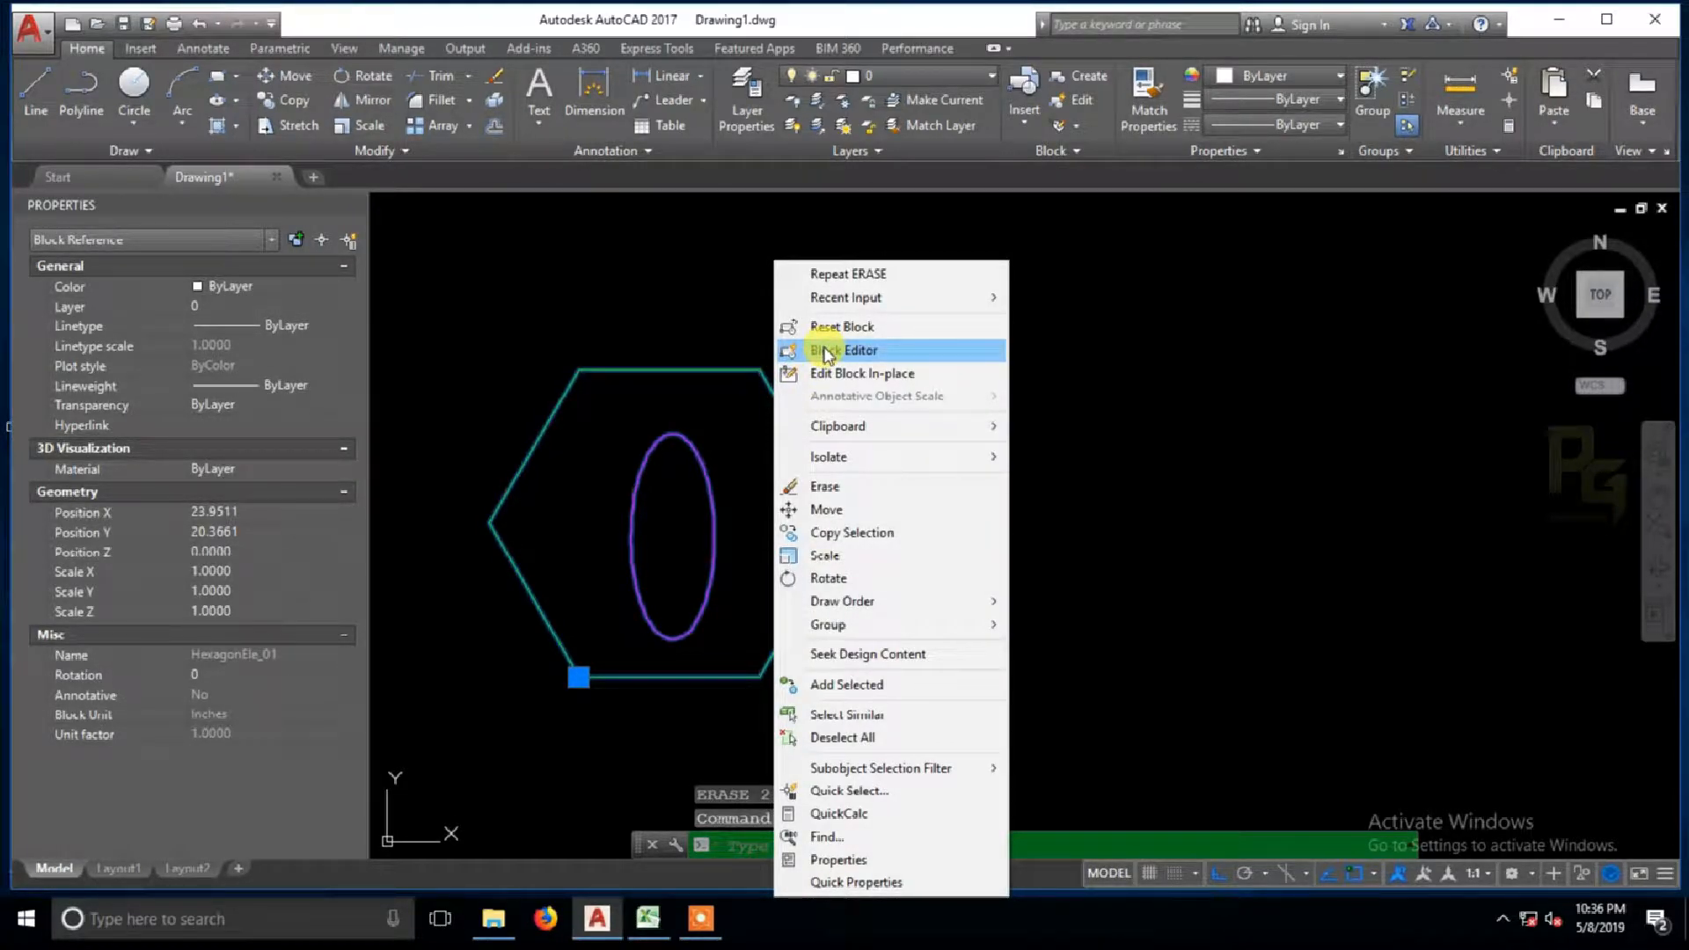
key(Escape)
key(Escape)
mouse_move(795, 434)
middle_down()
mouse_move(1068, 414)
mouse_move(1085, 378)
mouse_move(1100, 407)
middle_up()
click(1021, 419)
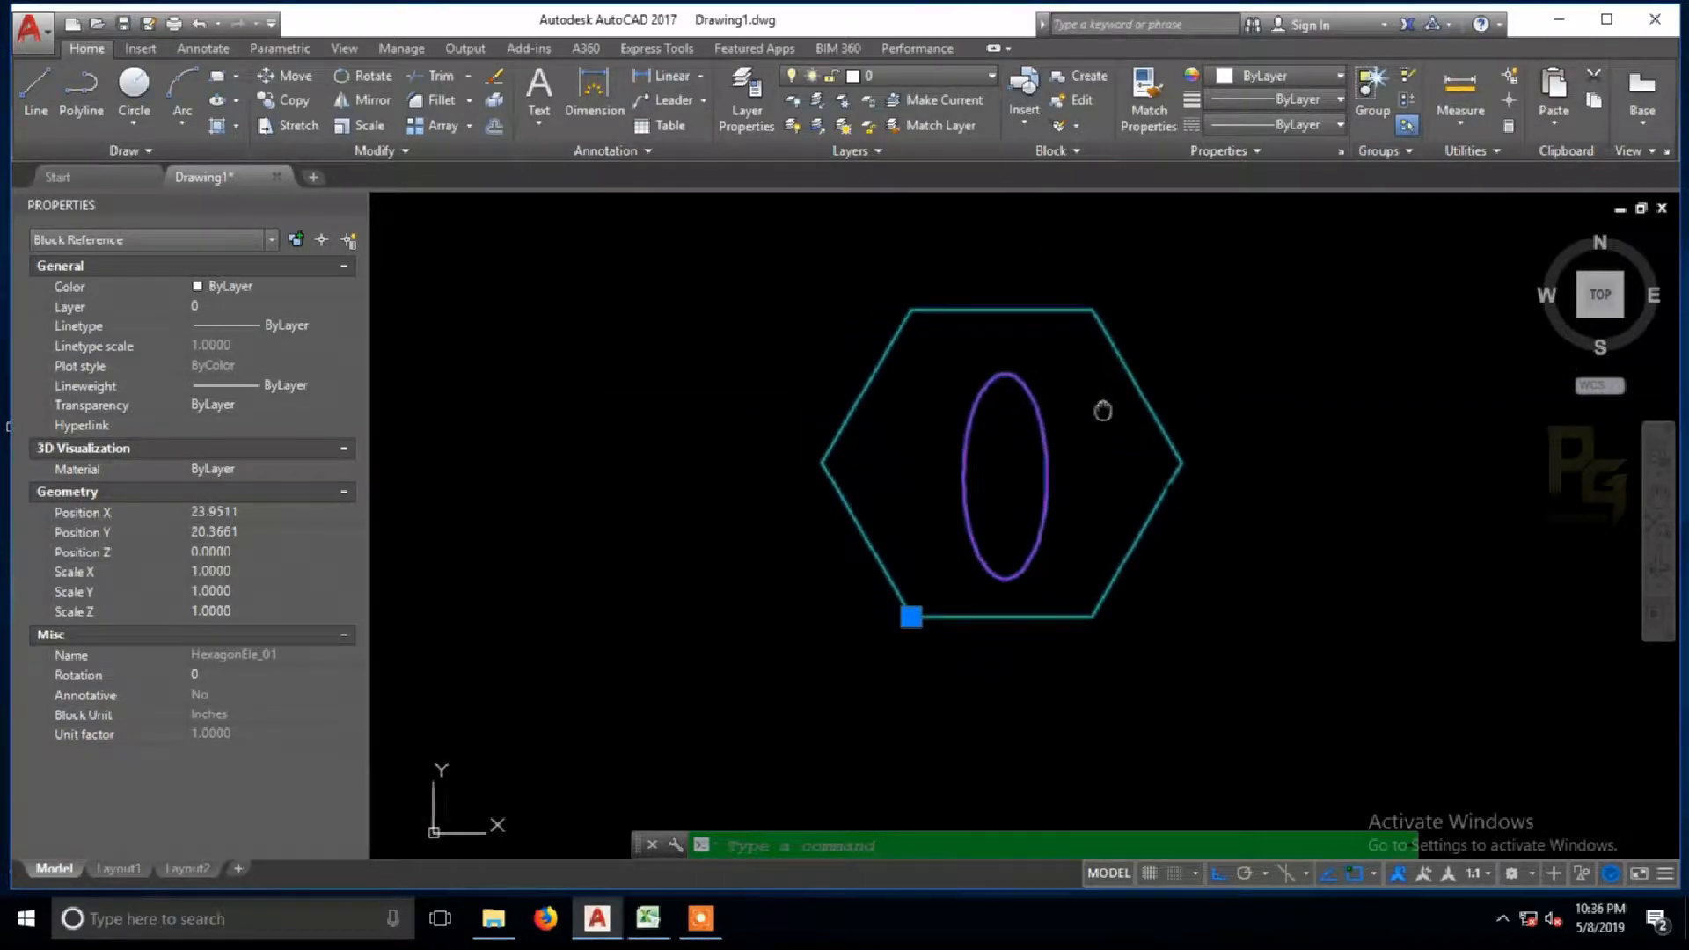
double_click(1121, 364)
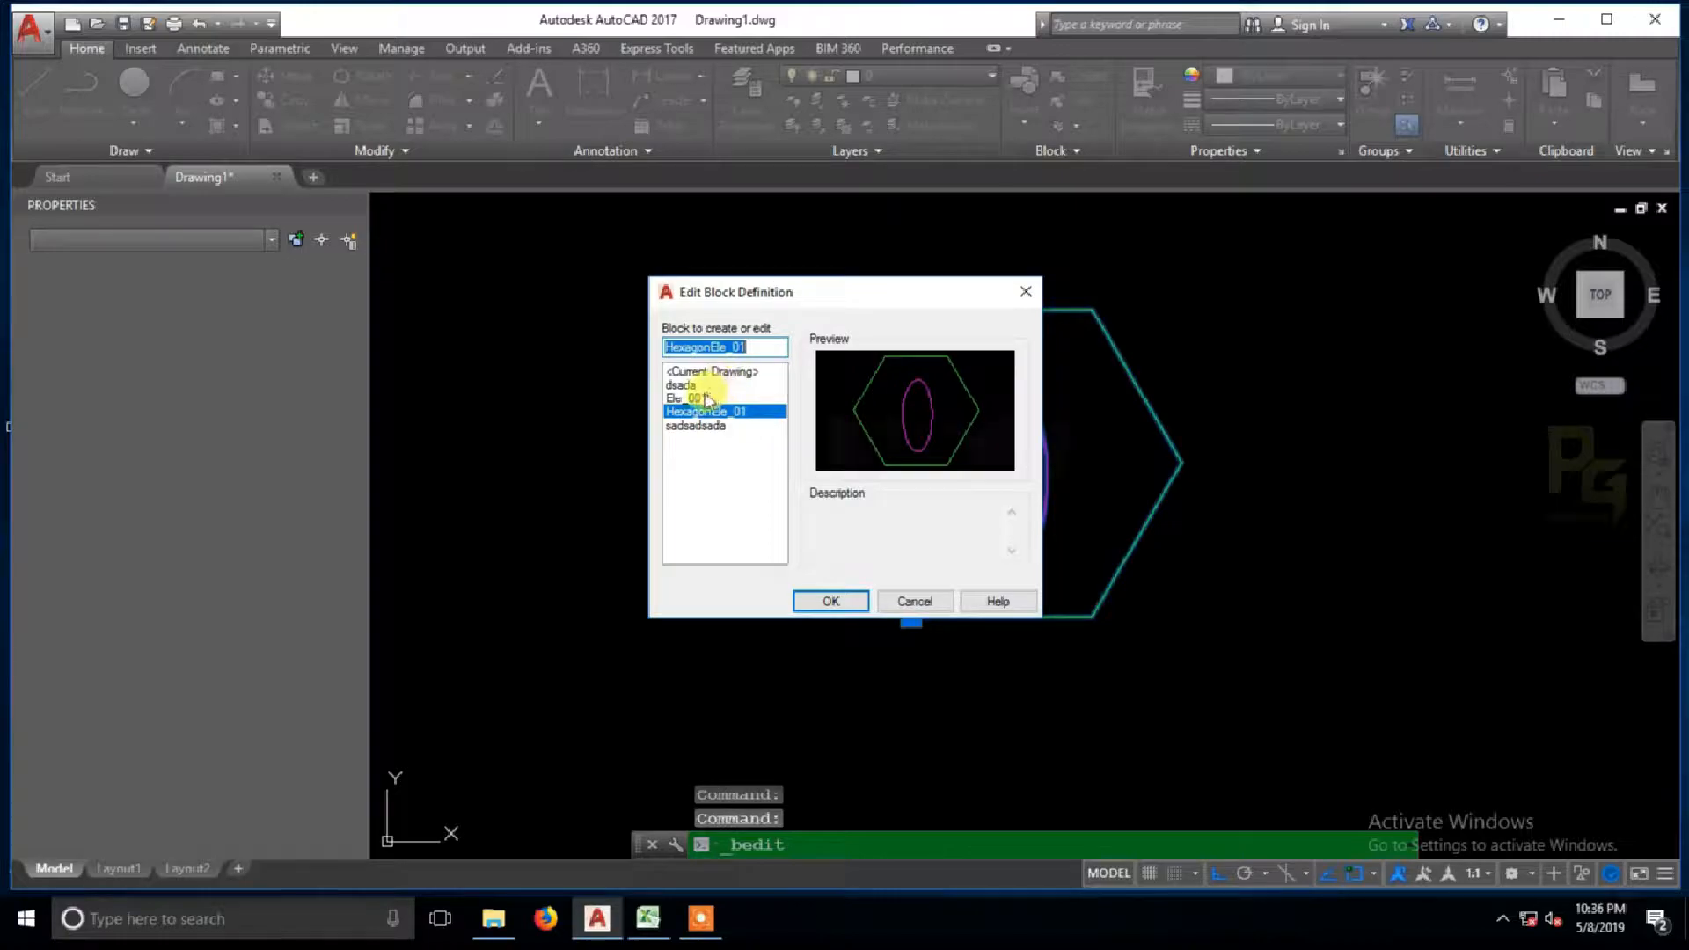
Step: Compare the previews of the dsada, Ele_001, HexagonEle_01 and sadsadsada block definitions
click(707, 399)
click(709, 411)
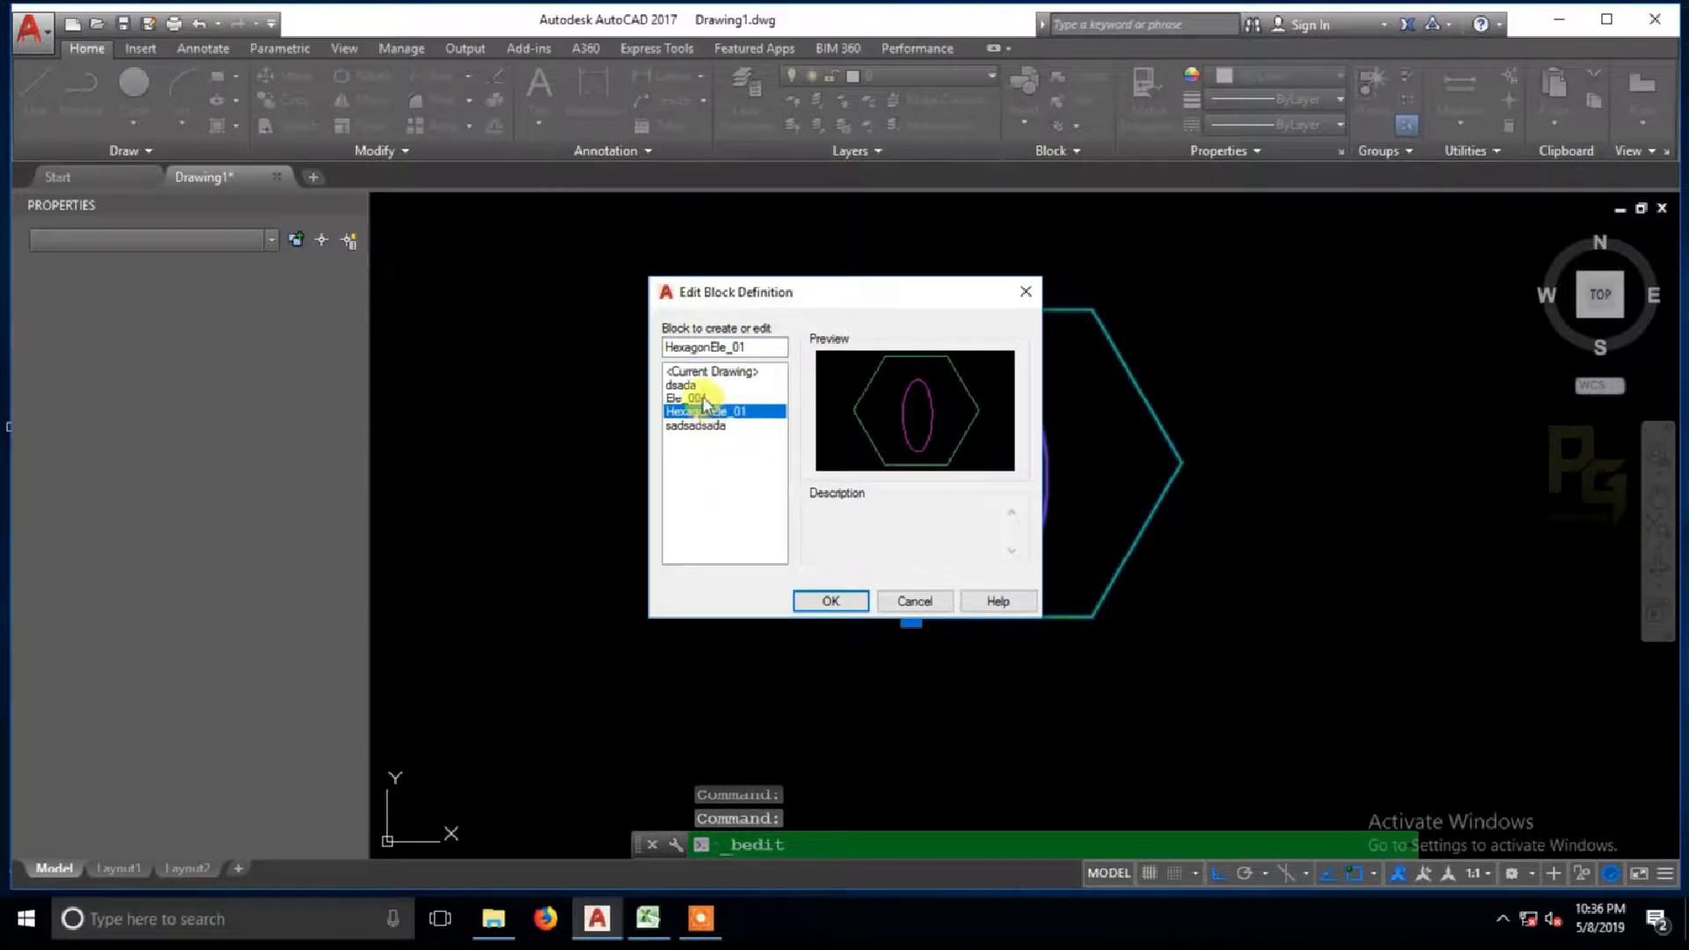
click(705, 398)
click(704, 411)
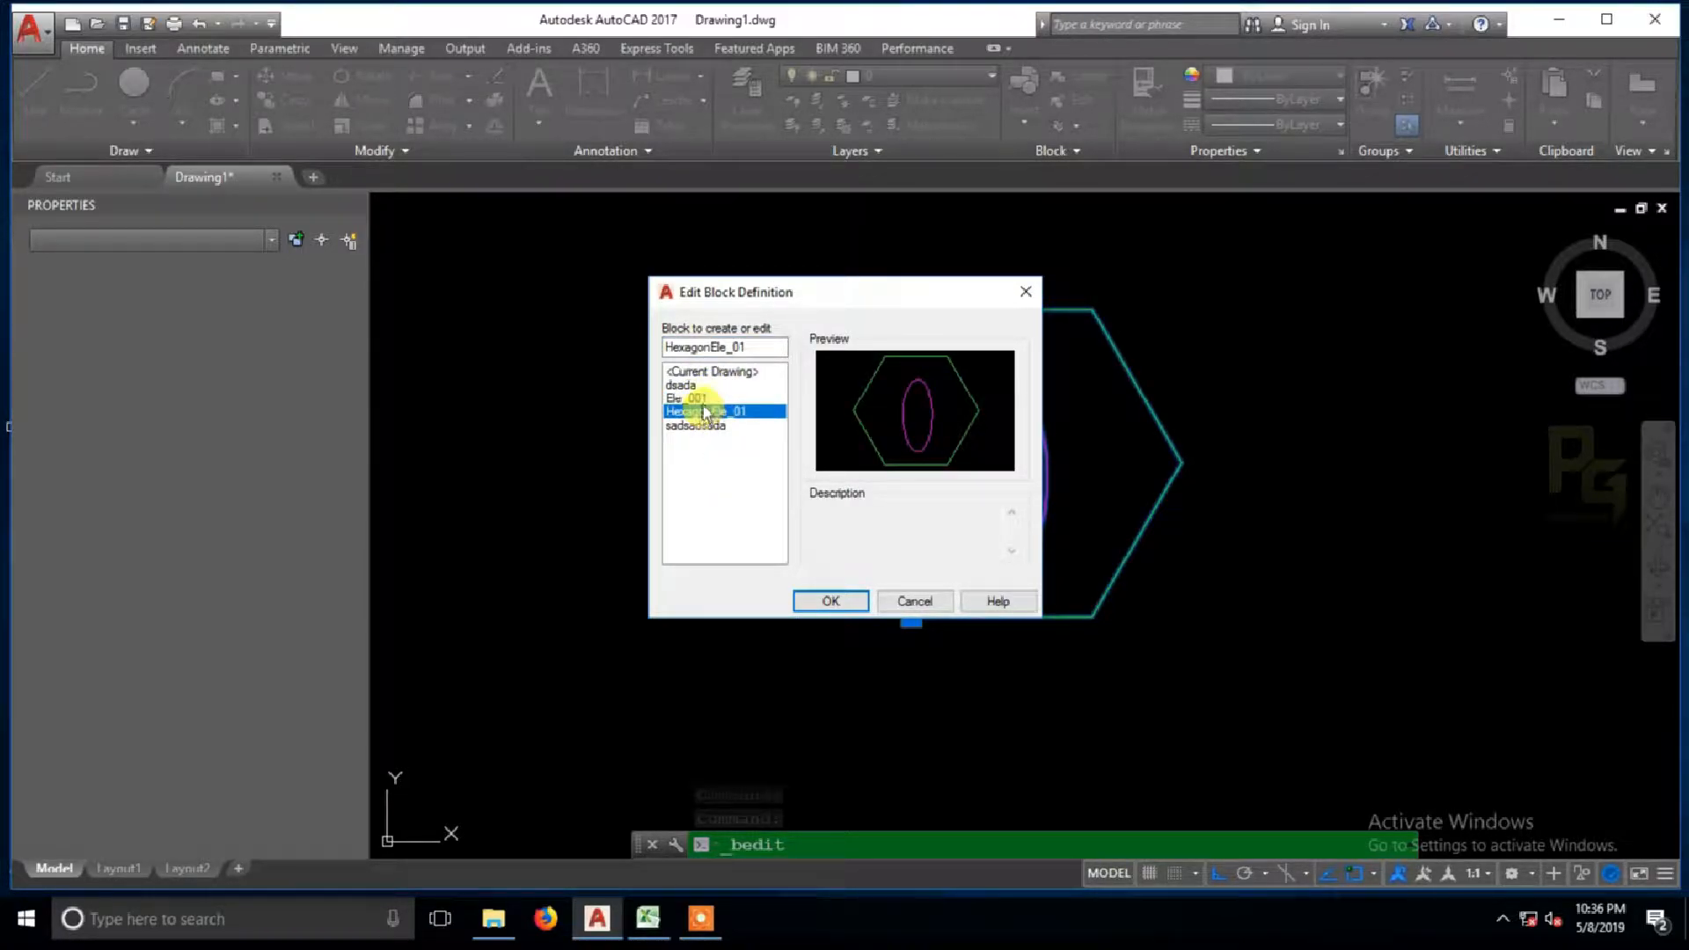
click(684, 386)
click(696, 400)
click(701, 411)
click(704, 426)
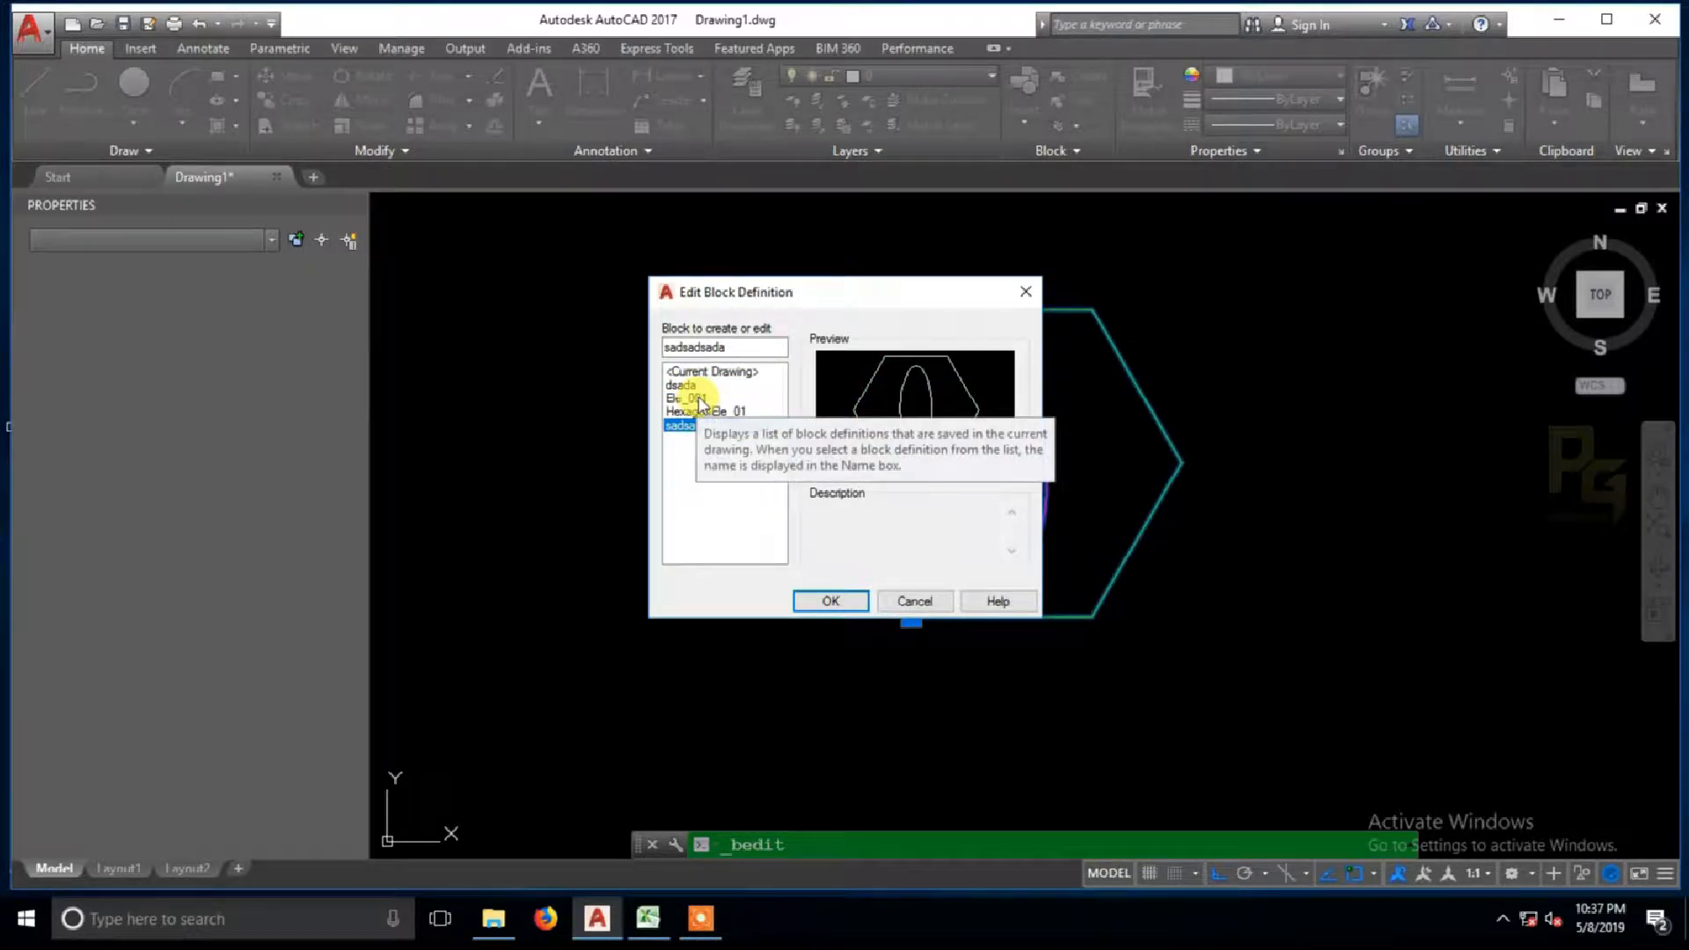
click(686, 385)
click(697, 398)
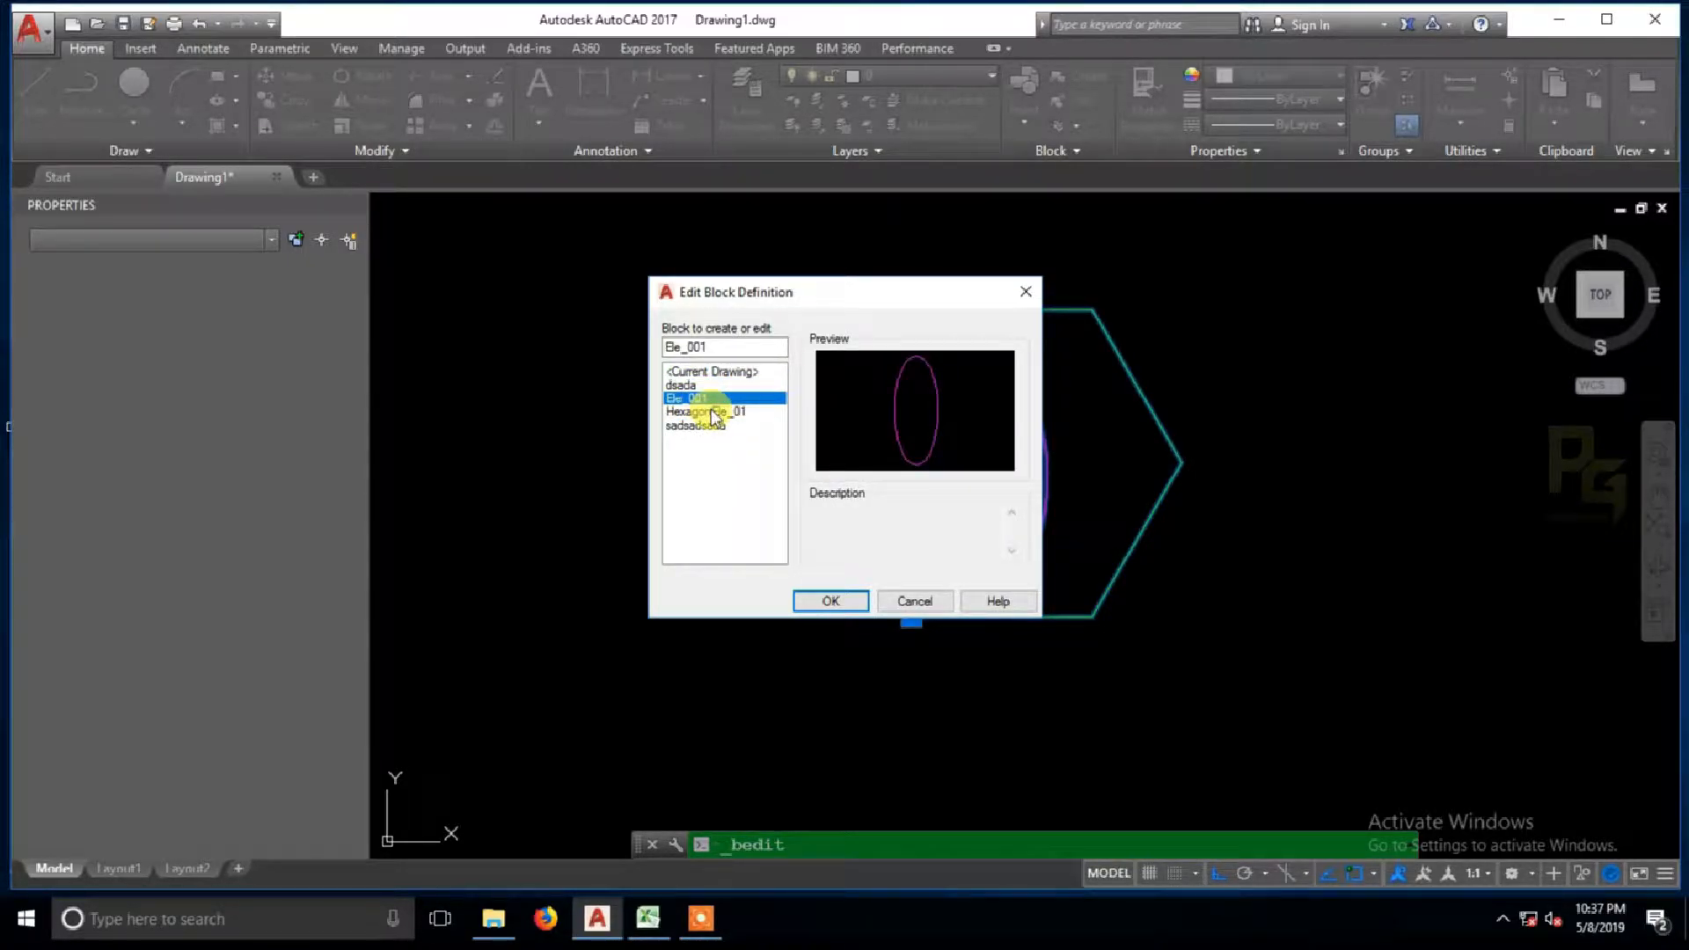
click(715, 412)
Step: Choose the nested Ele_001 block definition and open it in the Block Editor
click(703, 400)
click(763, 412)
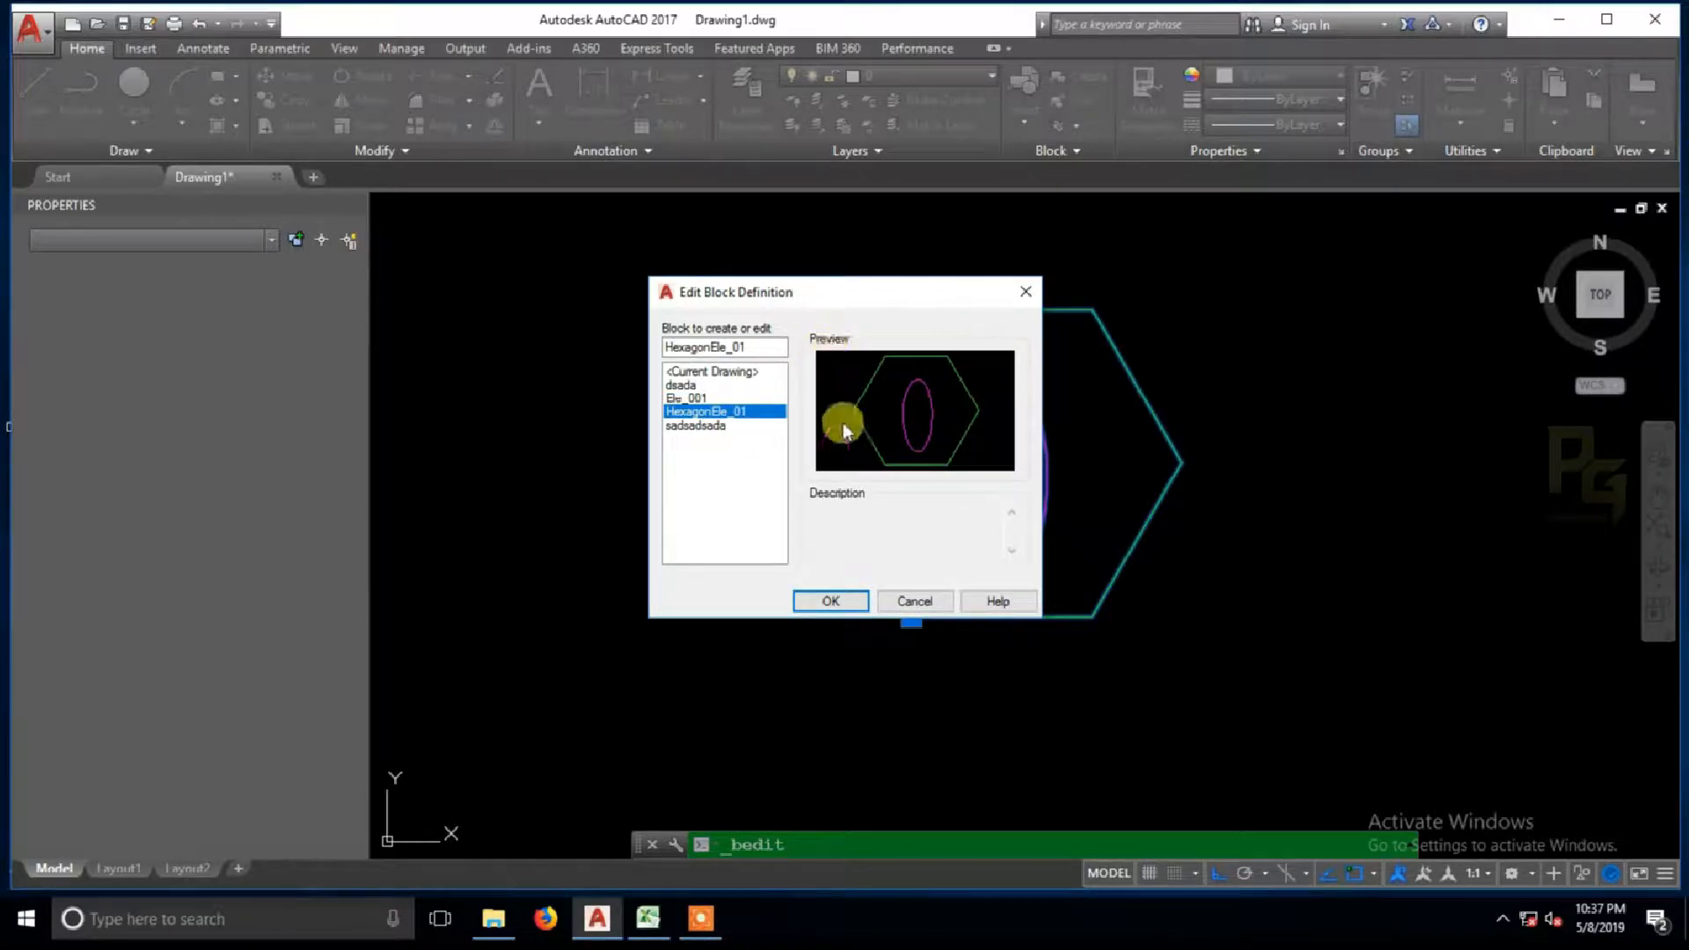
click(697, 399)
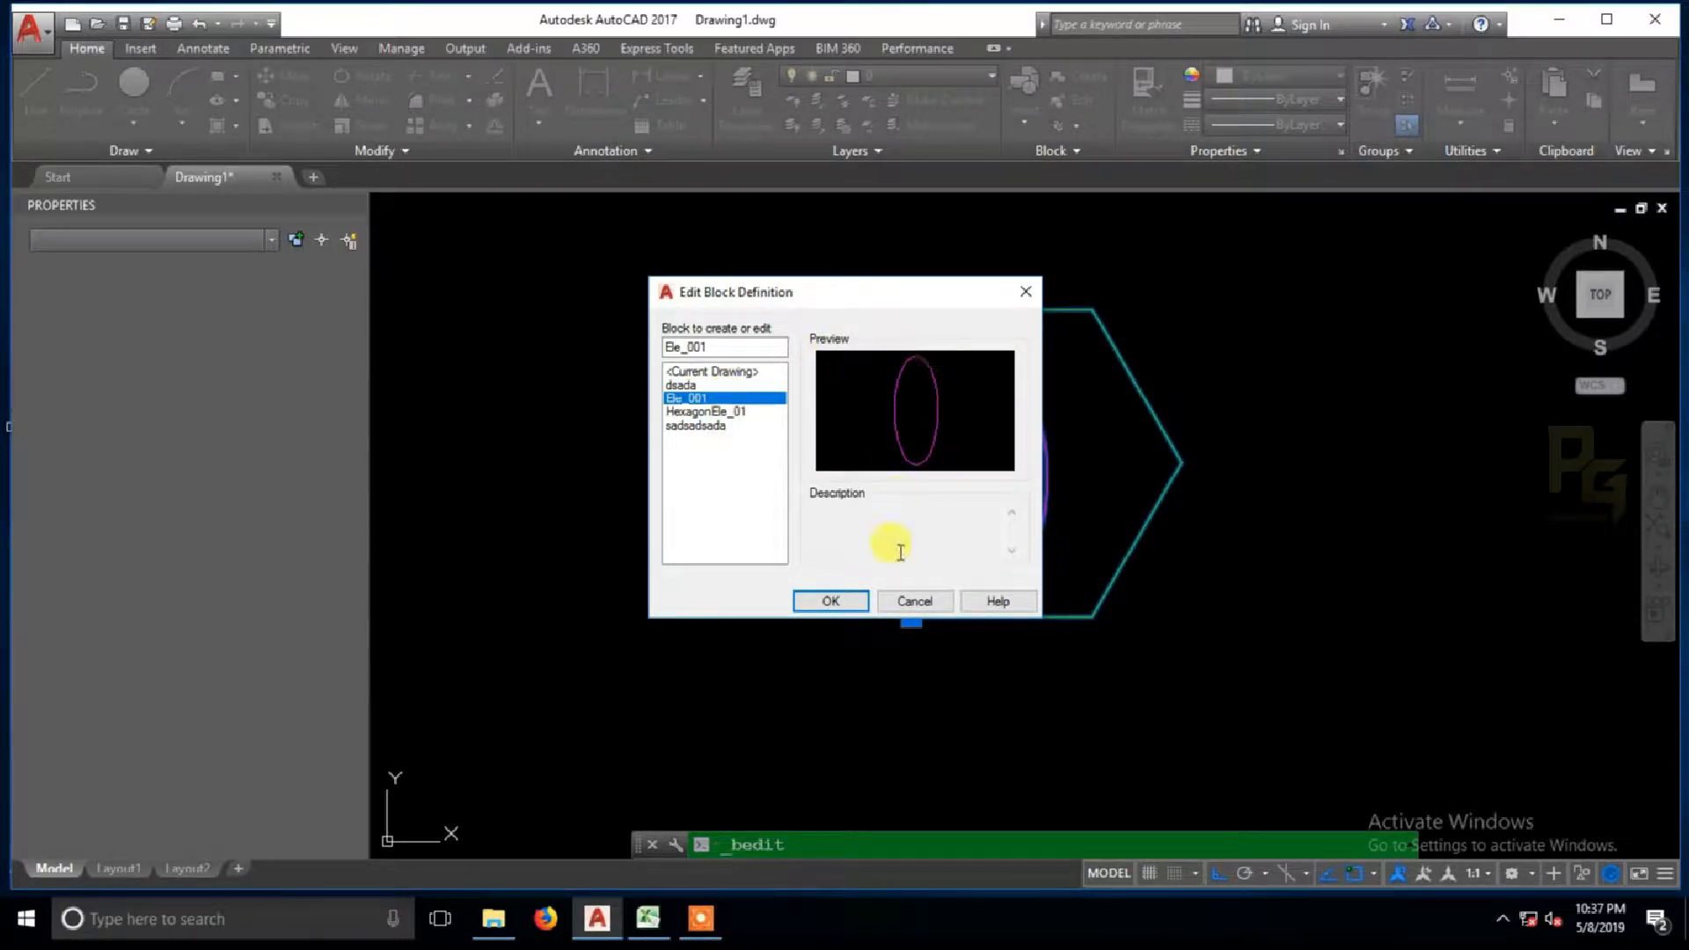
click(850, 599)
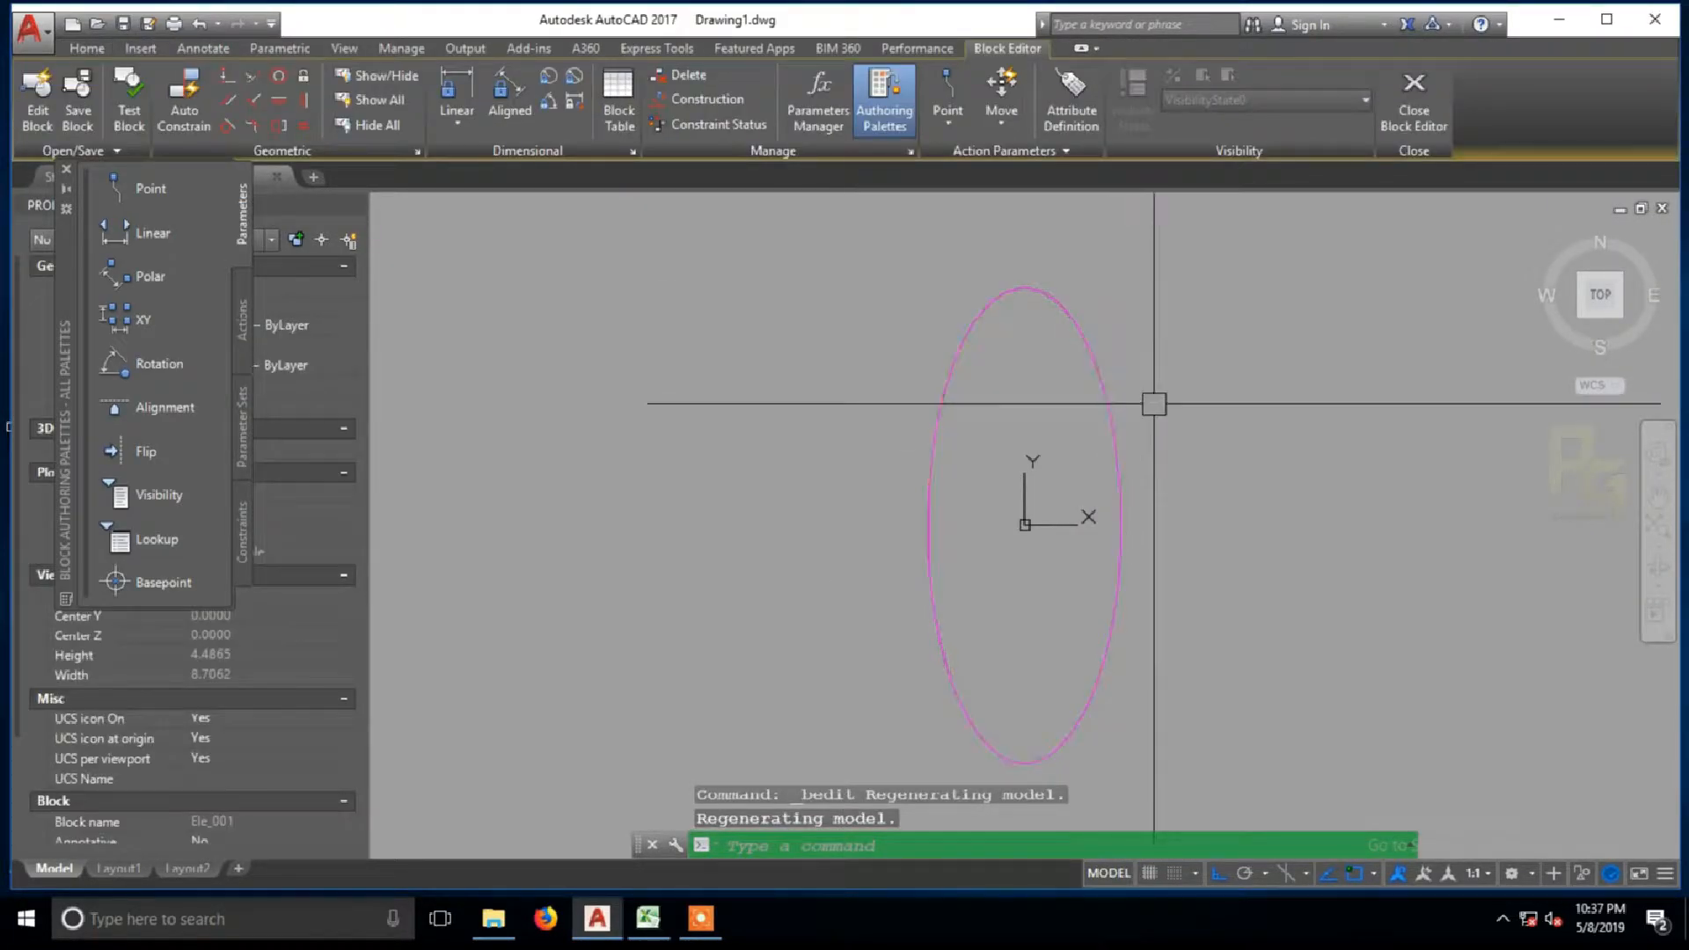
Step: Stretch the ellipse into a horizontal shape with a major radius of about 1.66 and a minor radius of about 0.87
click(1106, 424)
click(1120, 525)
click(1274, 525)
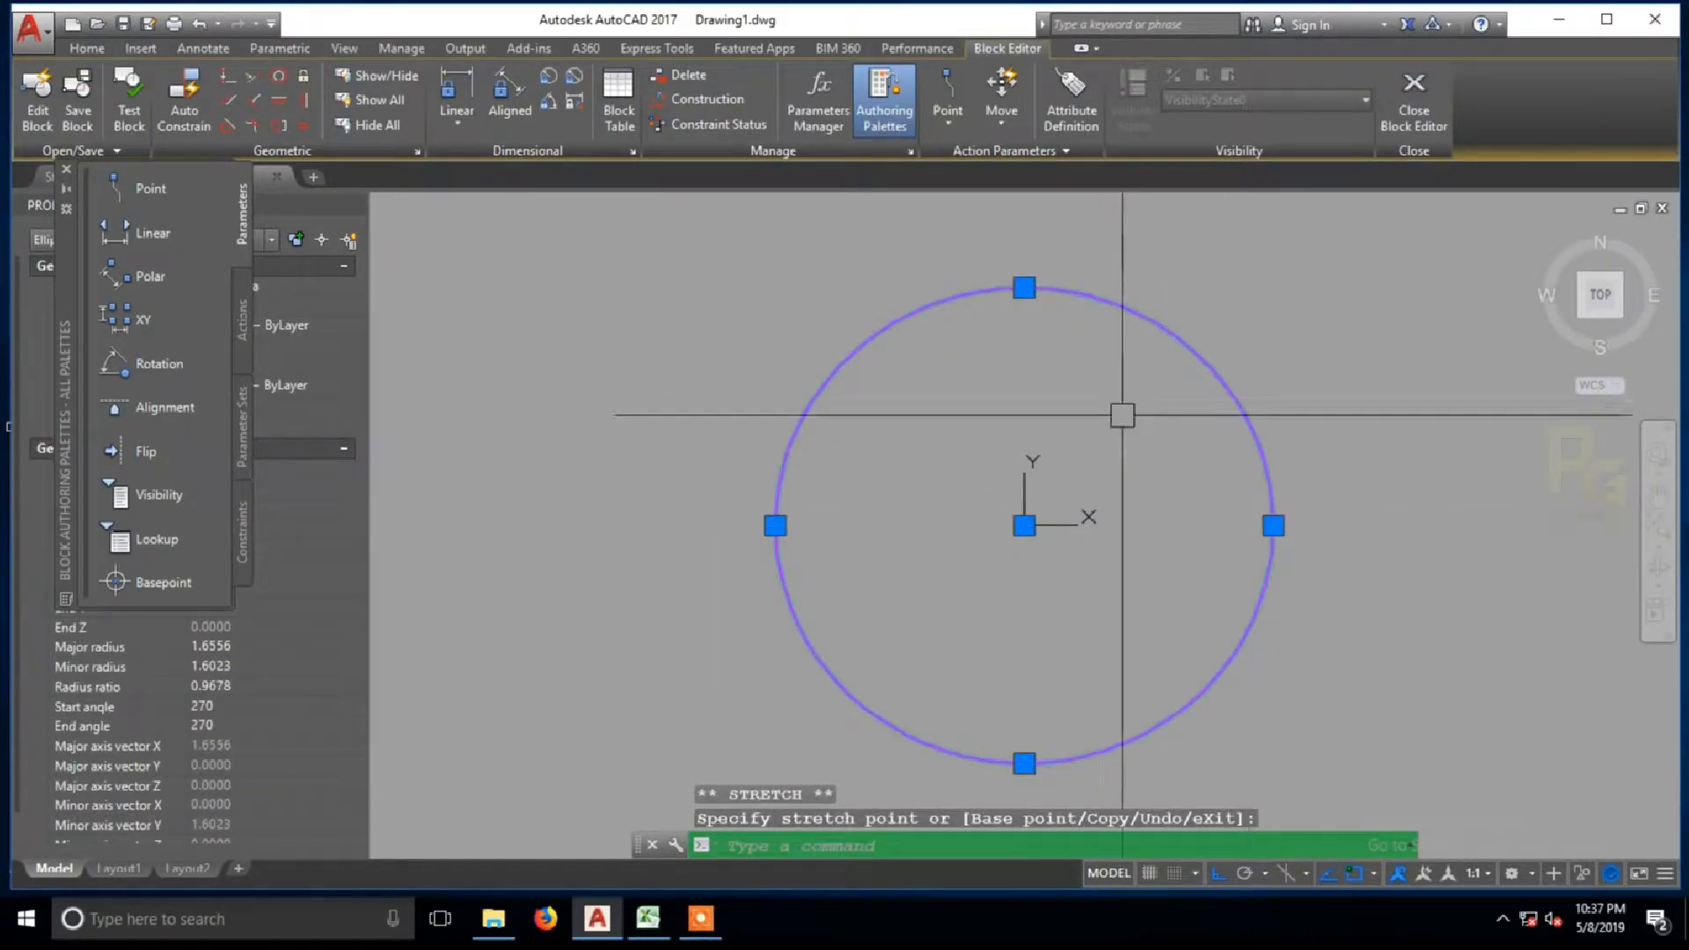
click(1024, 288)
click(1025, 397)
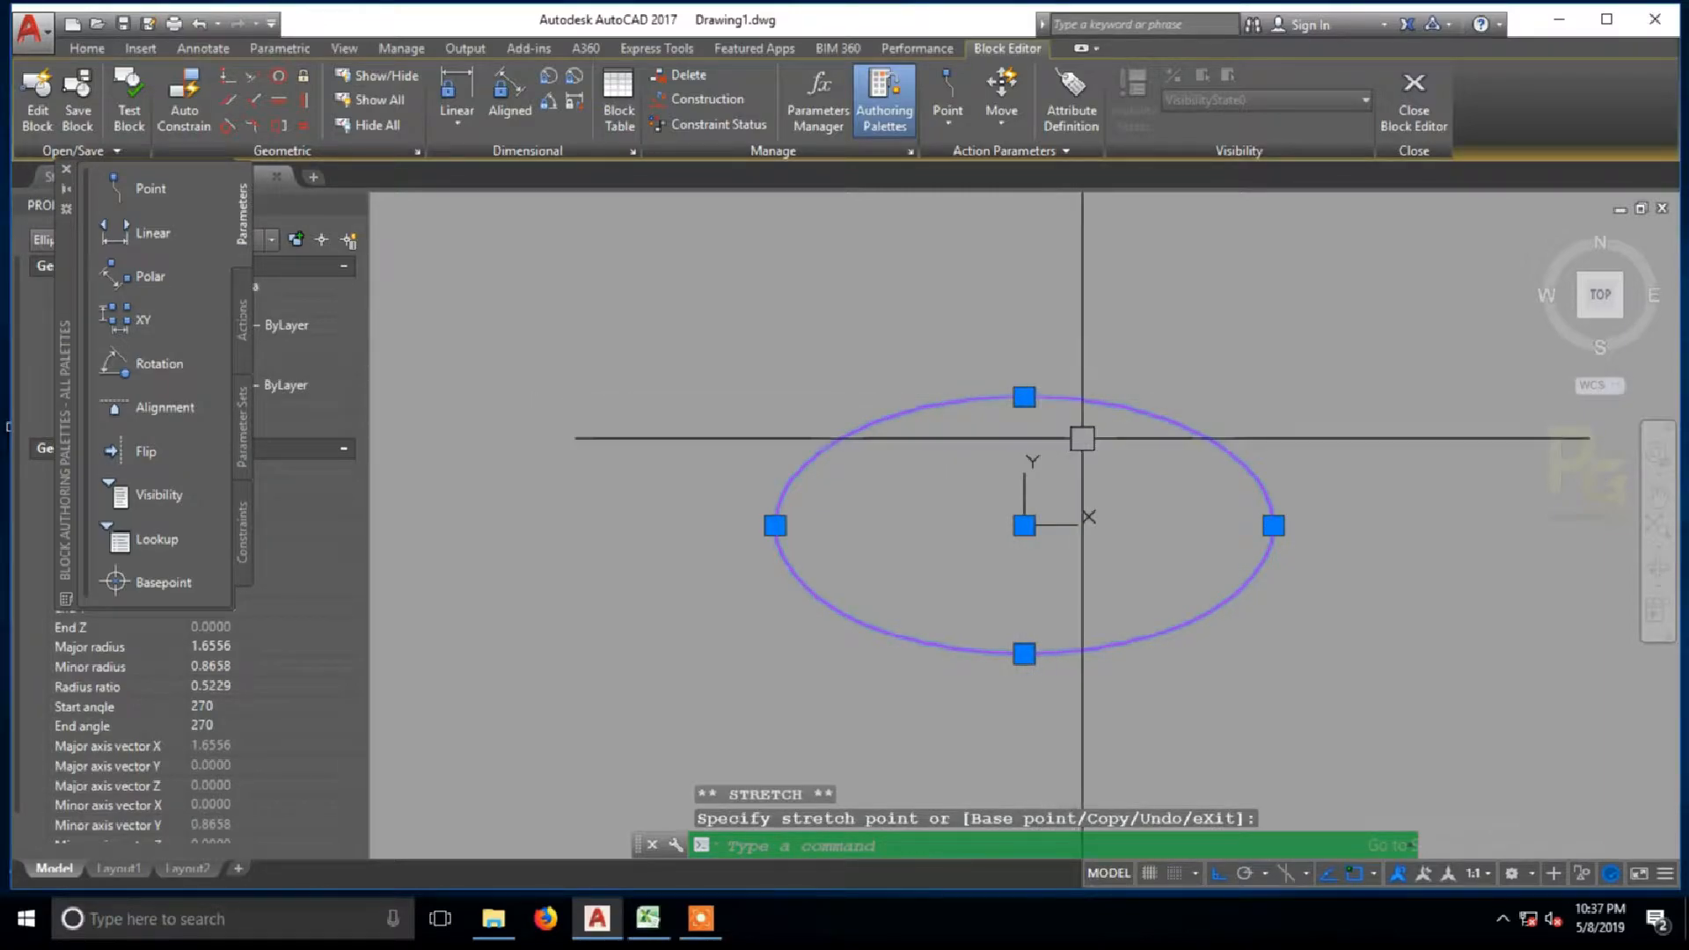
Step: Change the ellipse's color to yellow
click(251, 297)
click(246, 356)
key(Escape)
key(Escape)
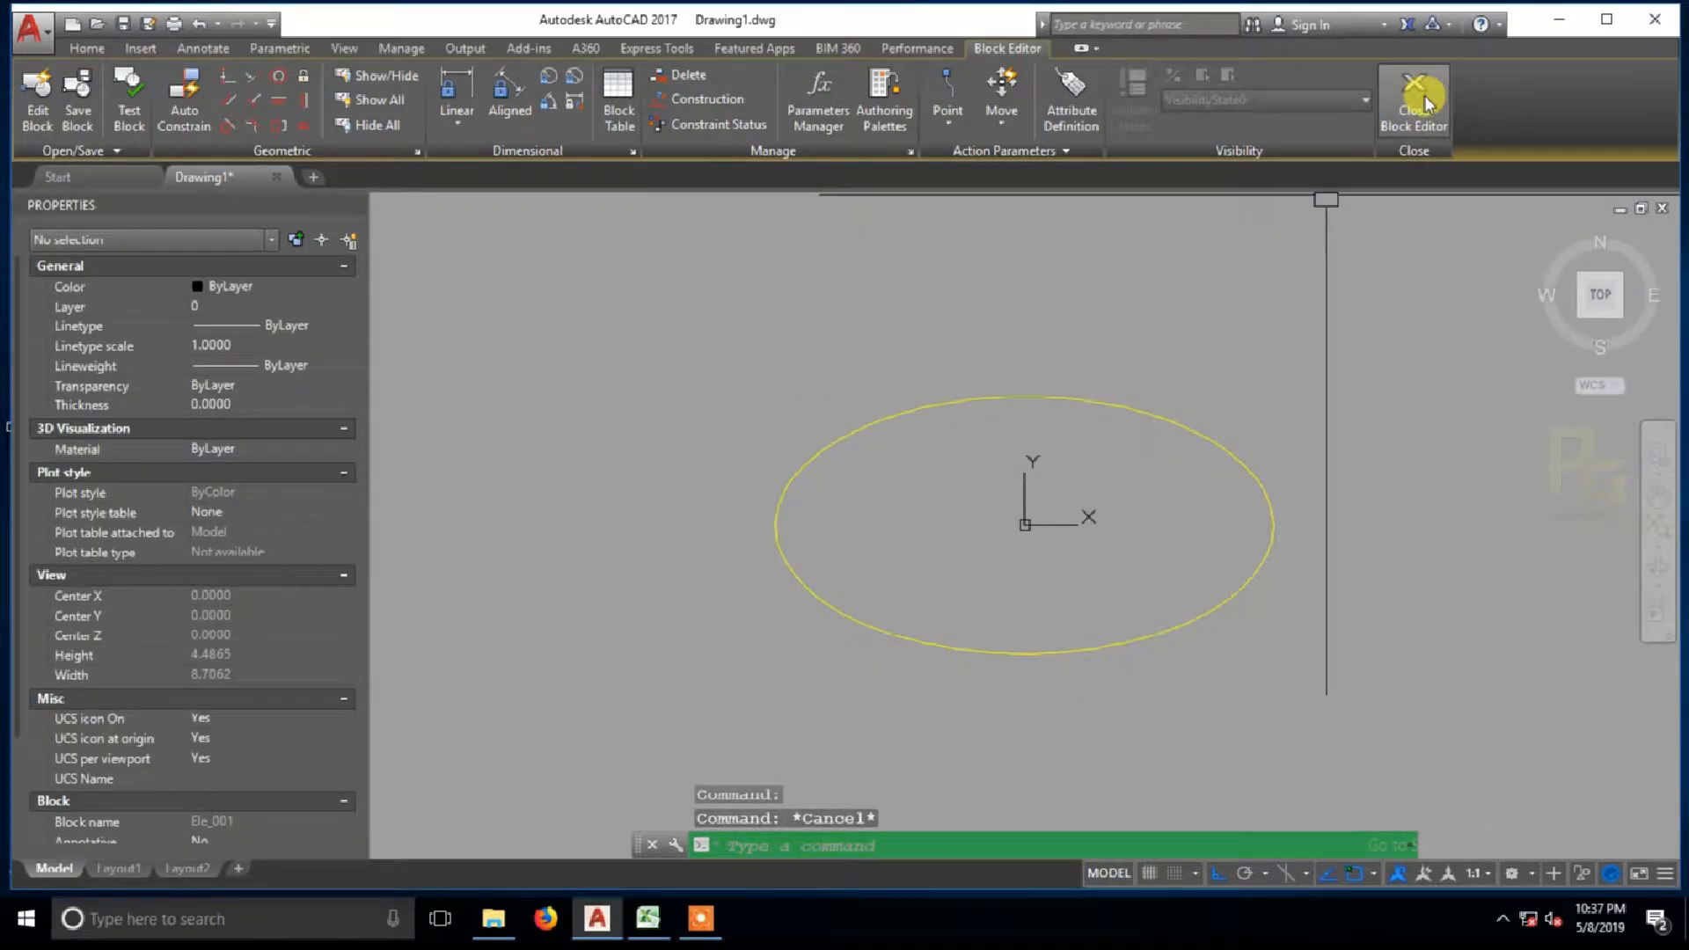
Step: Draw a vertical line across the ellipse's full height and a horizontal line about 0.86 long from its center toward the left
text(l)
key(Return)
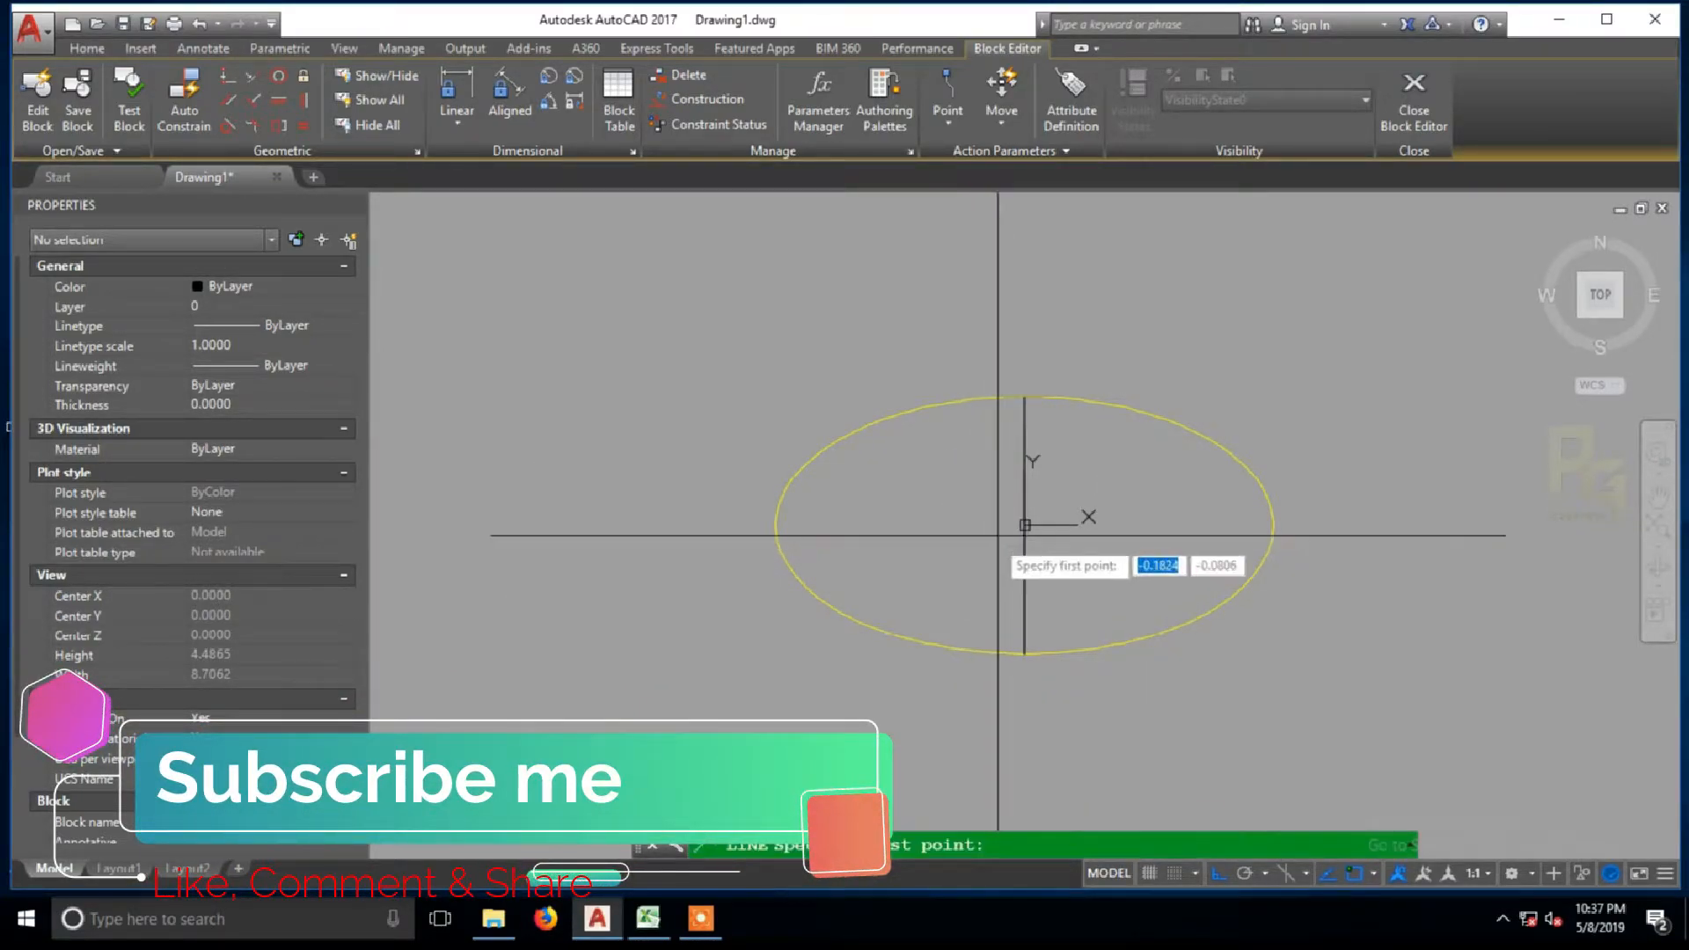
click(1024, 525)
click(894, 525)
key(Escape)
Step: Move the short horizontal line by its midpoint onto the ellipse's center
click(942, 502)
click(924, 560)
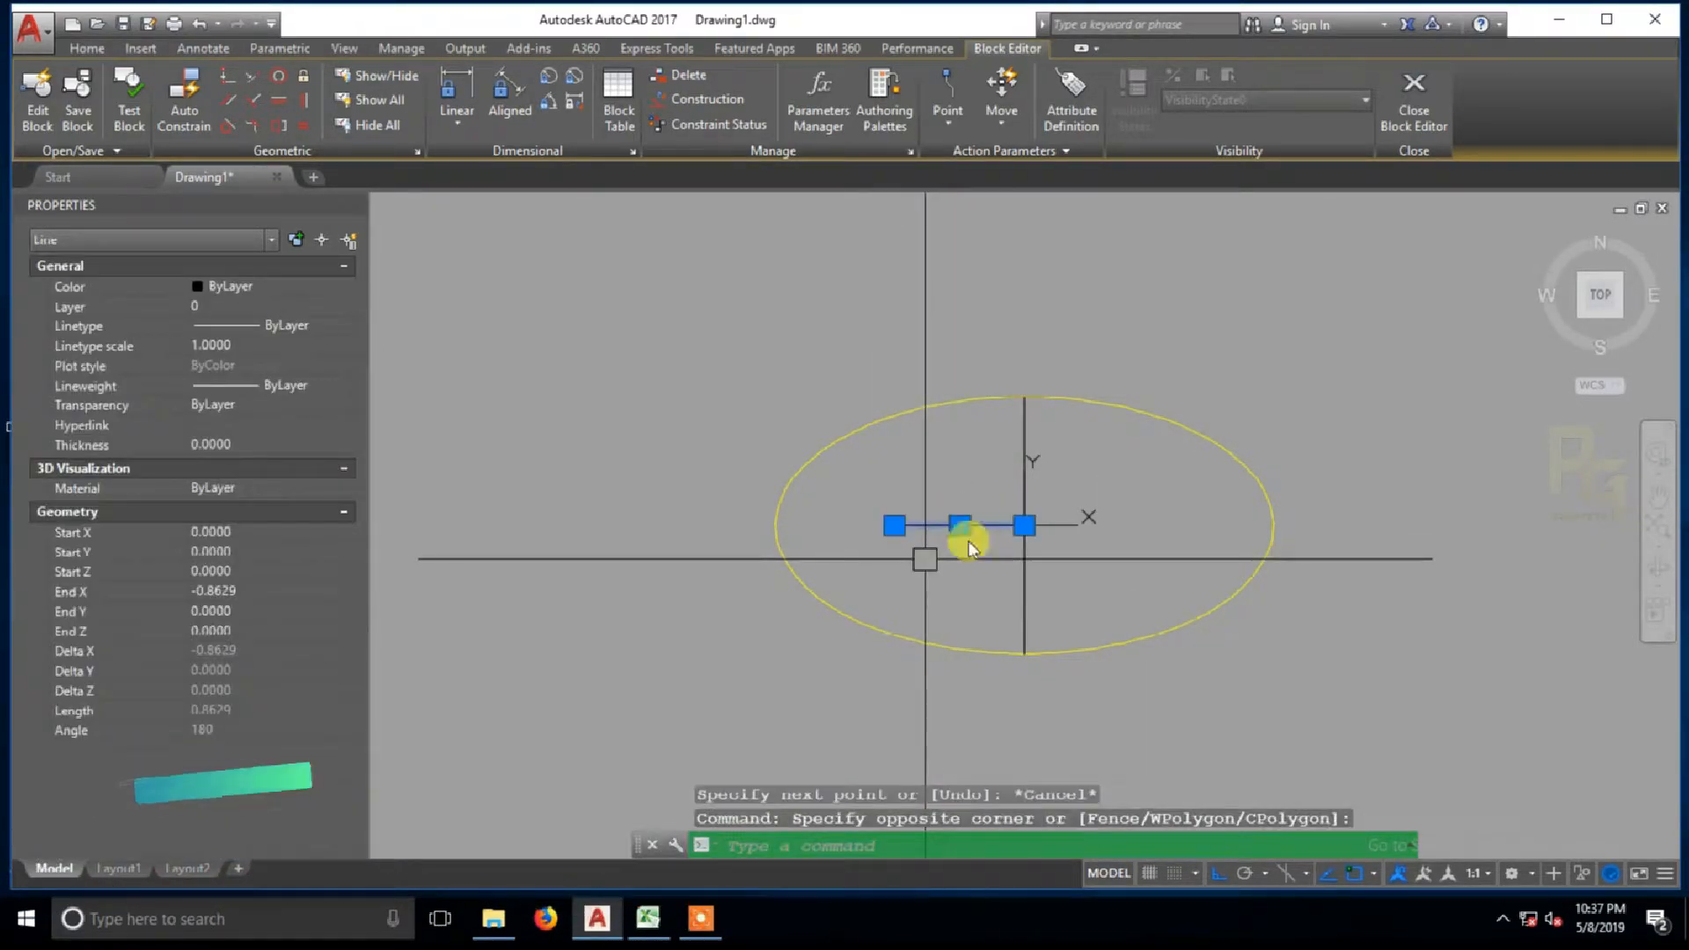
text(m)
key(Return)
click(960, 526)
click(1024, 525)
Step: Change the color of the two crossing lines to red
click(1048, 553)
click(1008, 502)
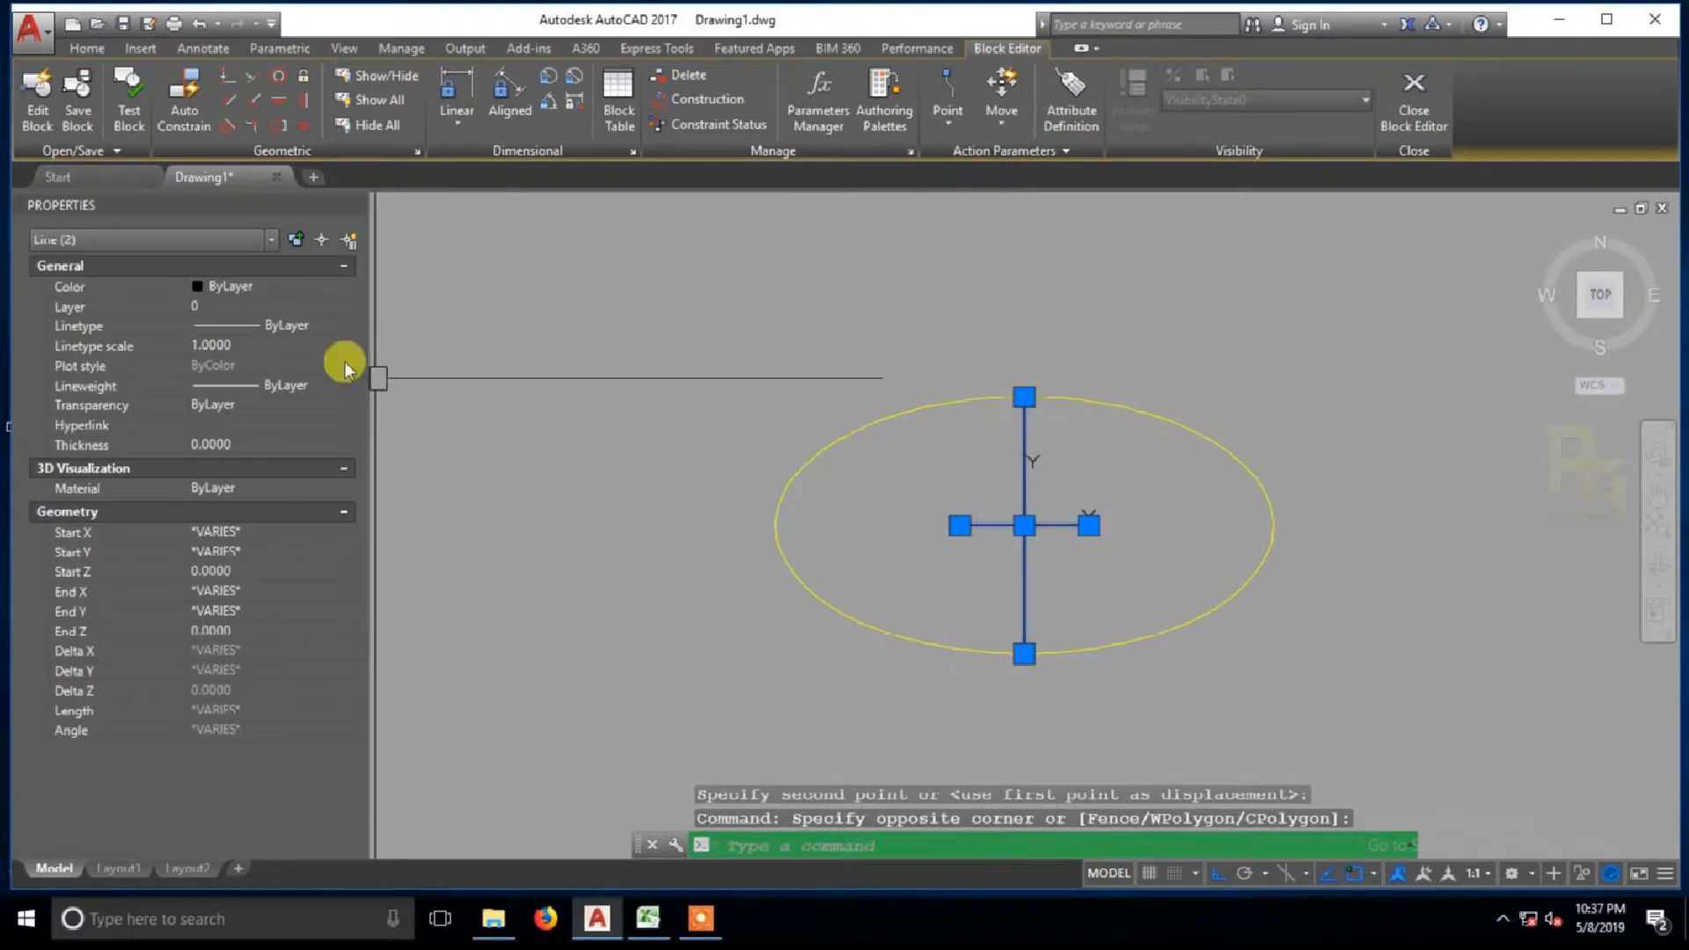
click(255, 288)
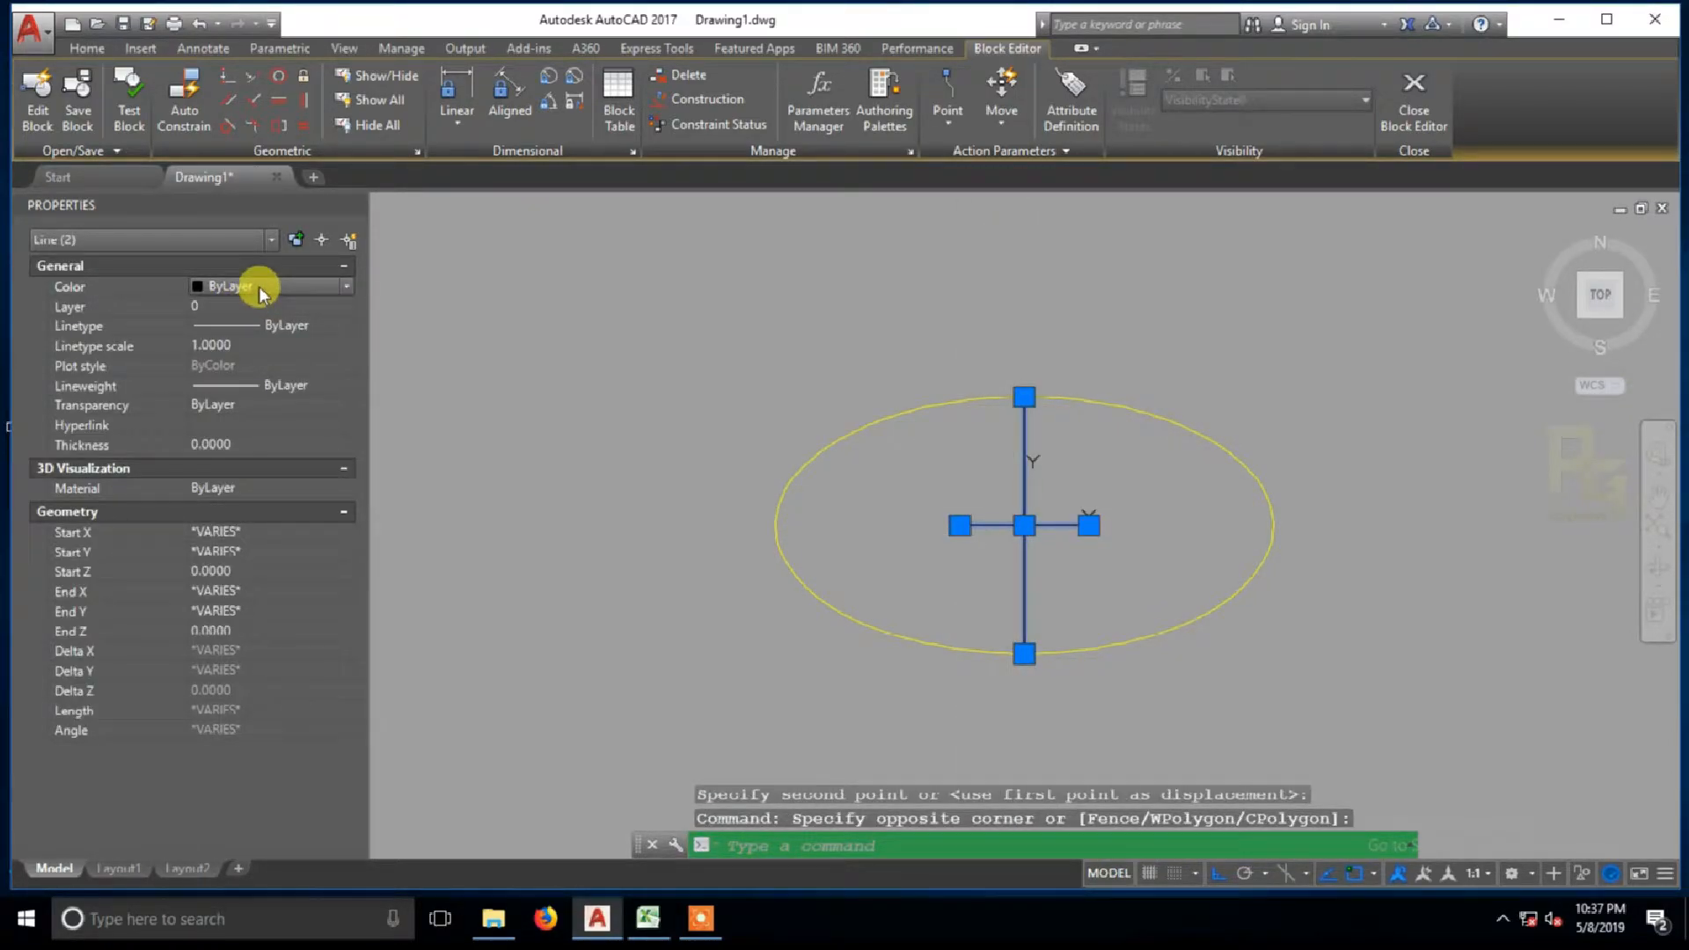
click(260, 290)
click(245, 331)
key(Escape)
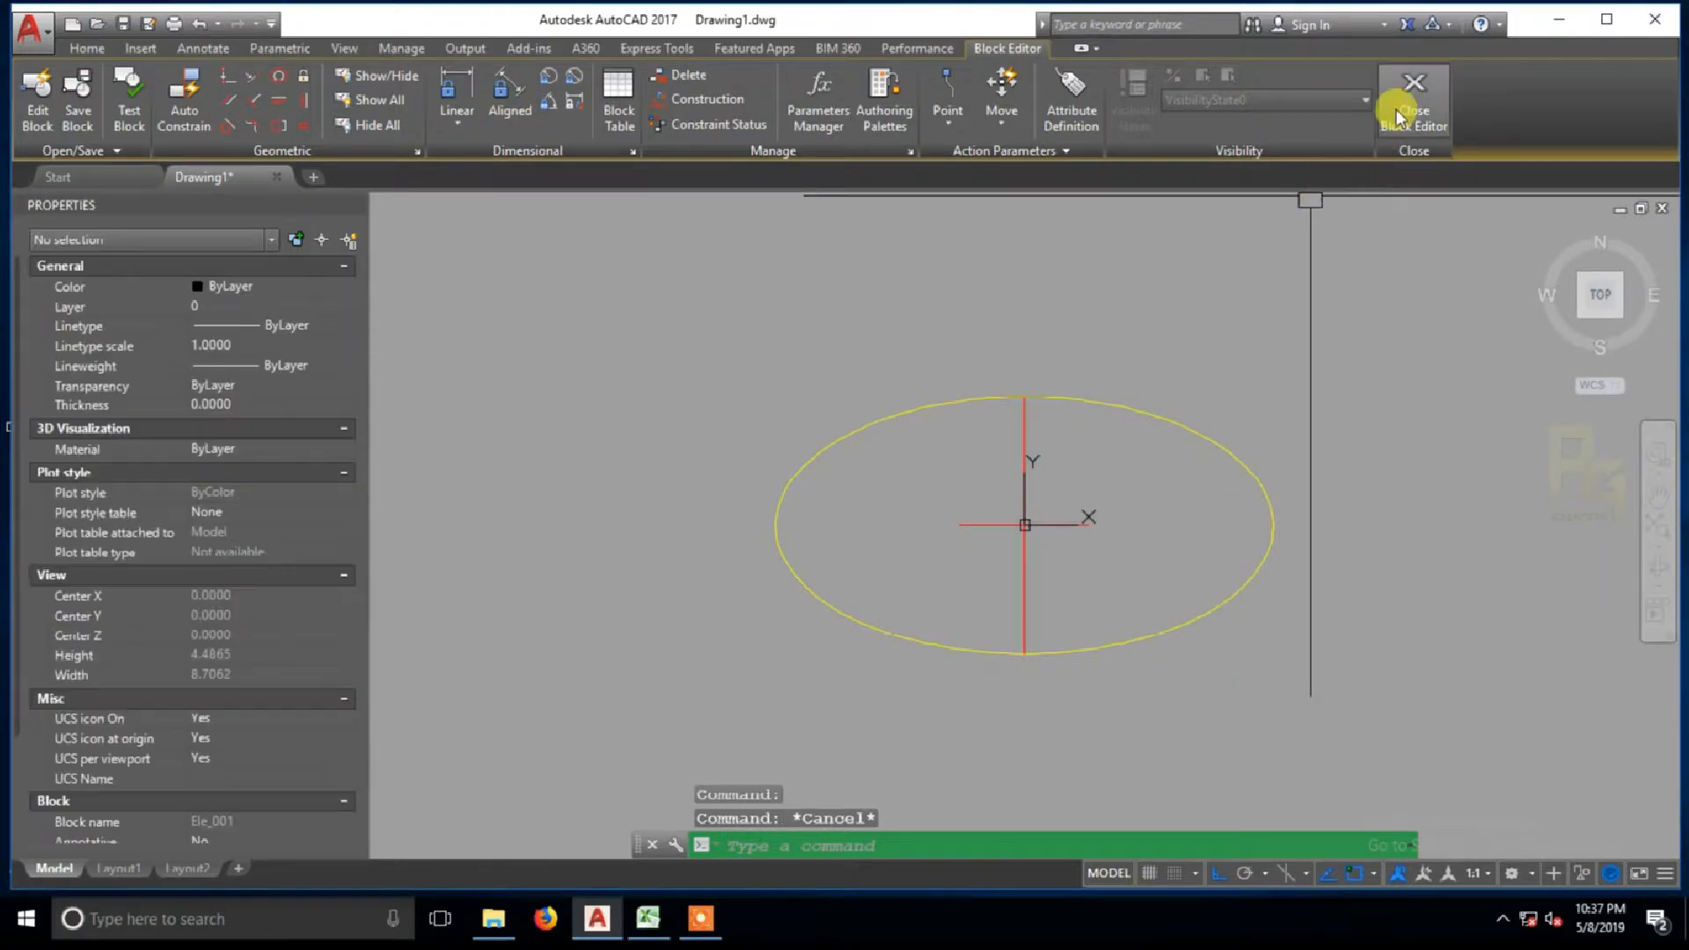
Step: Save the changes to the ellipse block and close the Block Editor
click(1400, 117)
click(830, 425)
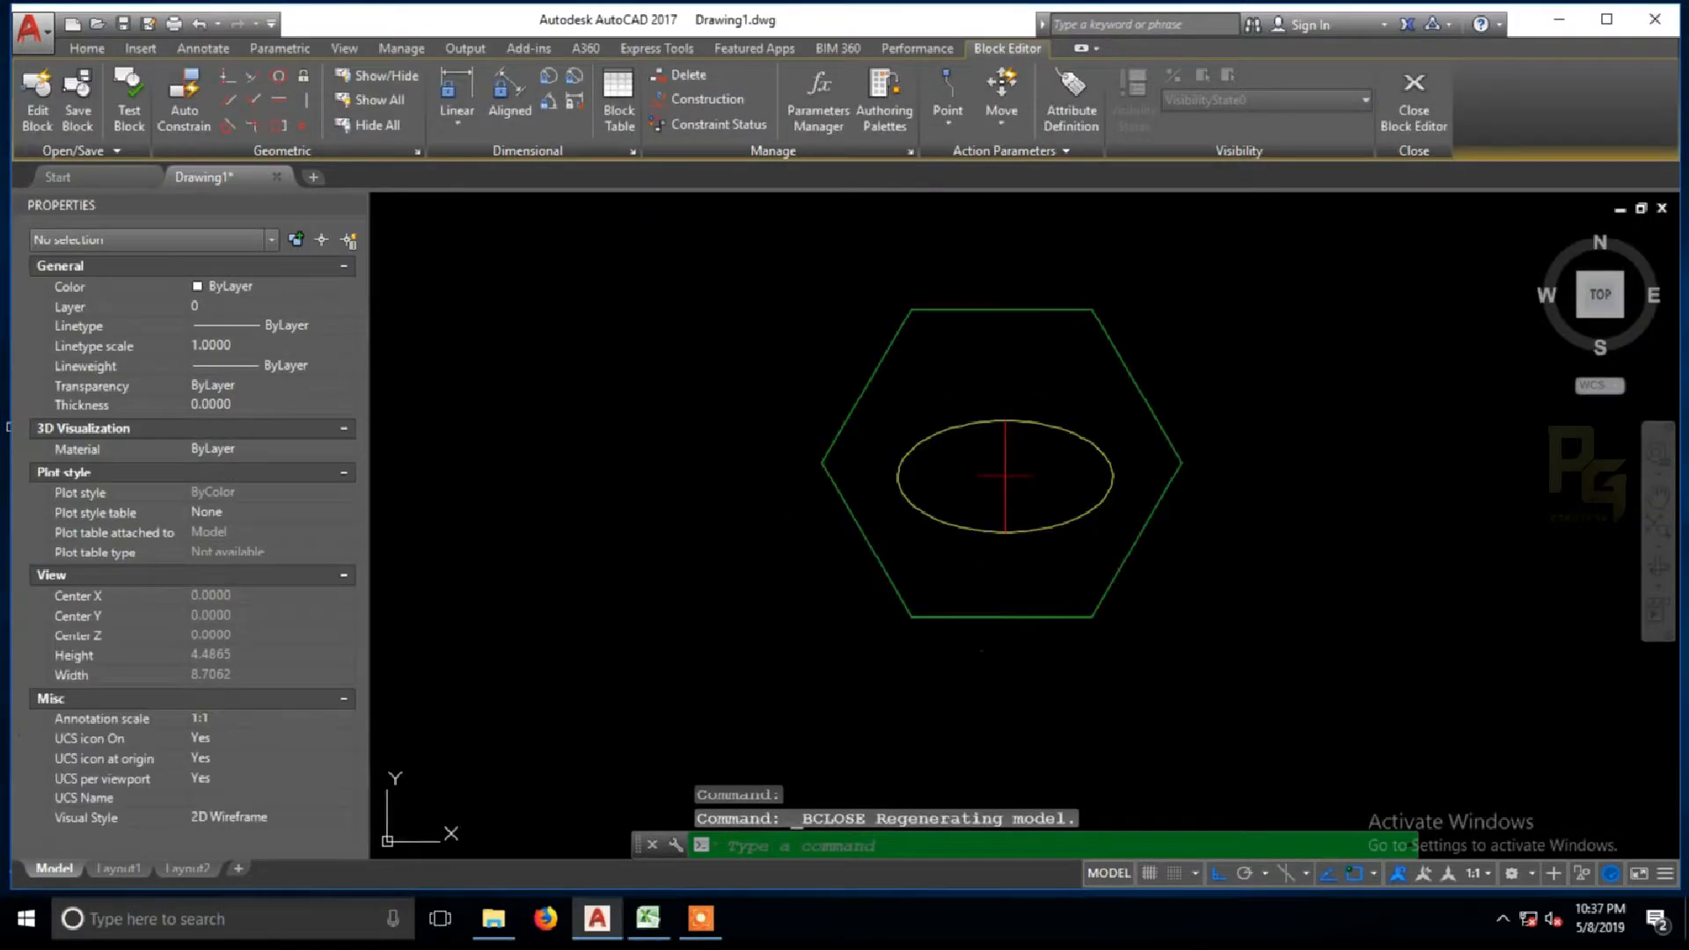
text(p)
key(Return)
scroll(1044, 525, up, 2)
drag(1041, 509, 1006, 568)
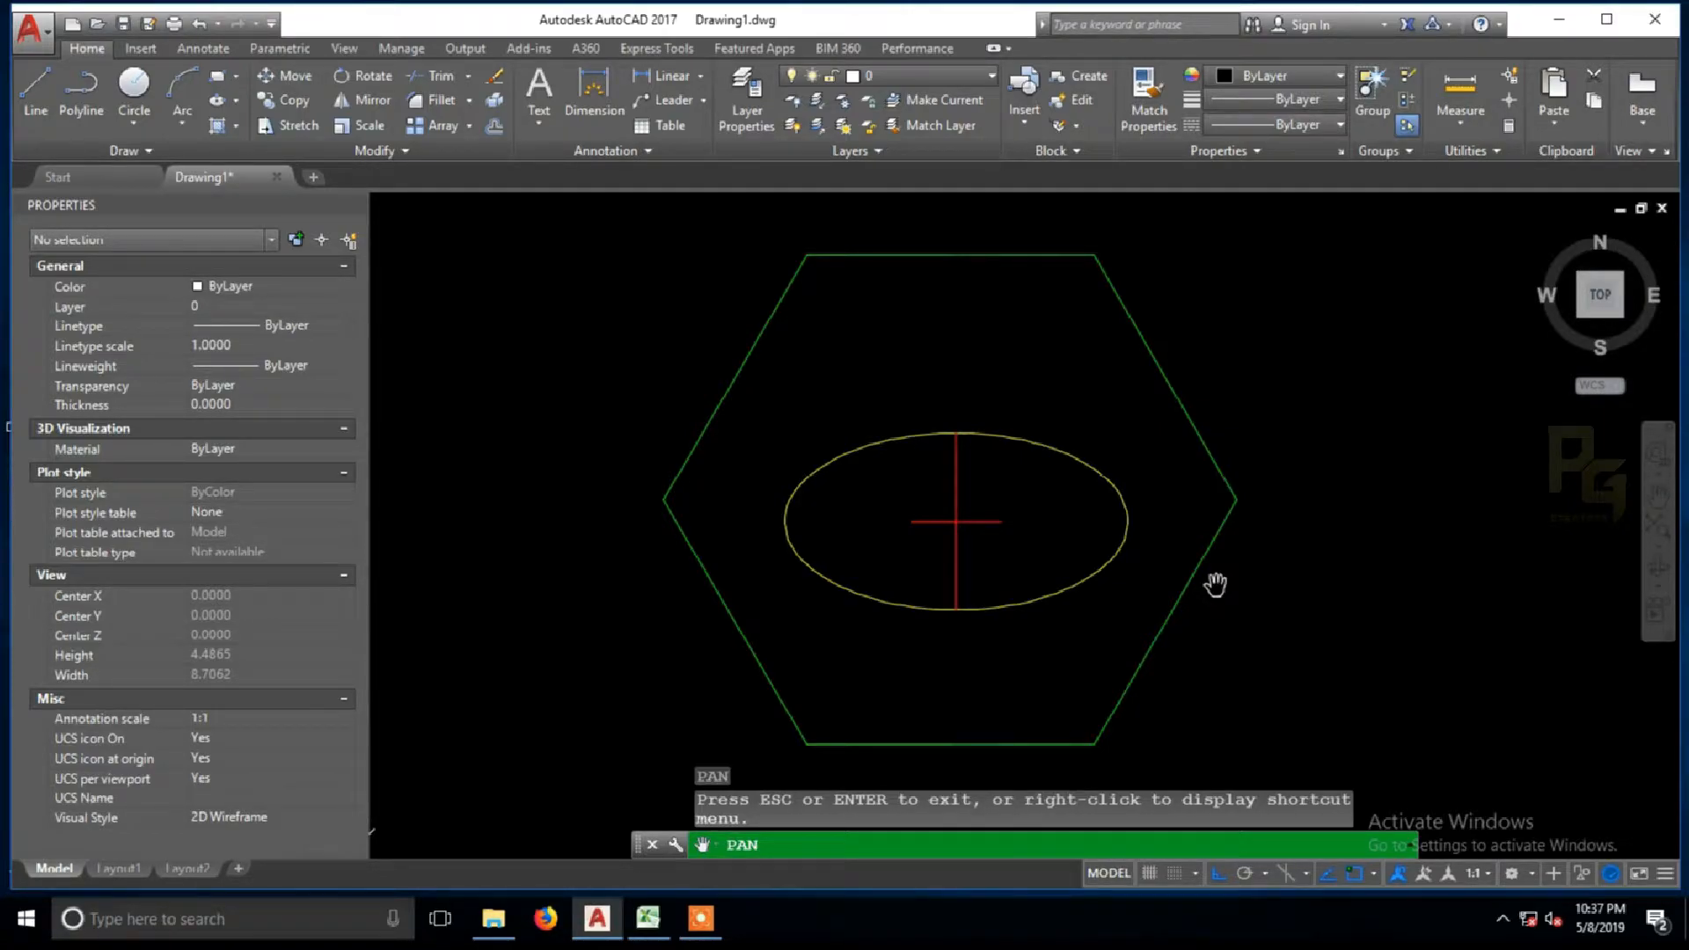
drag(1216, 588, 1175, 610)
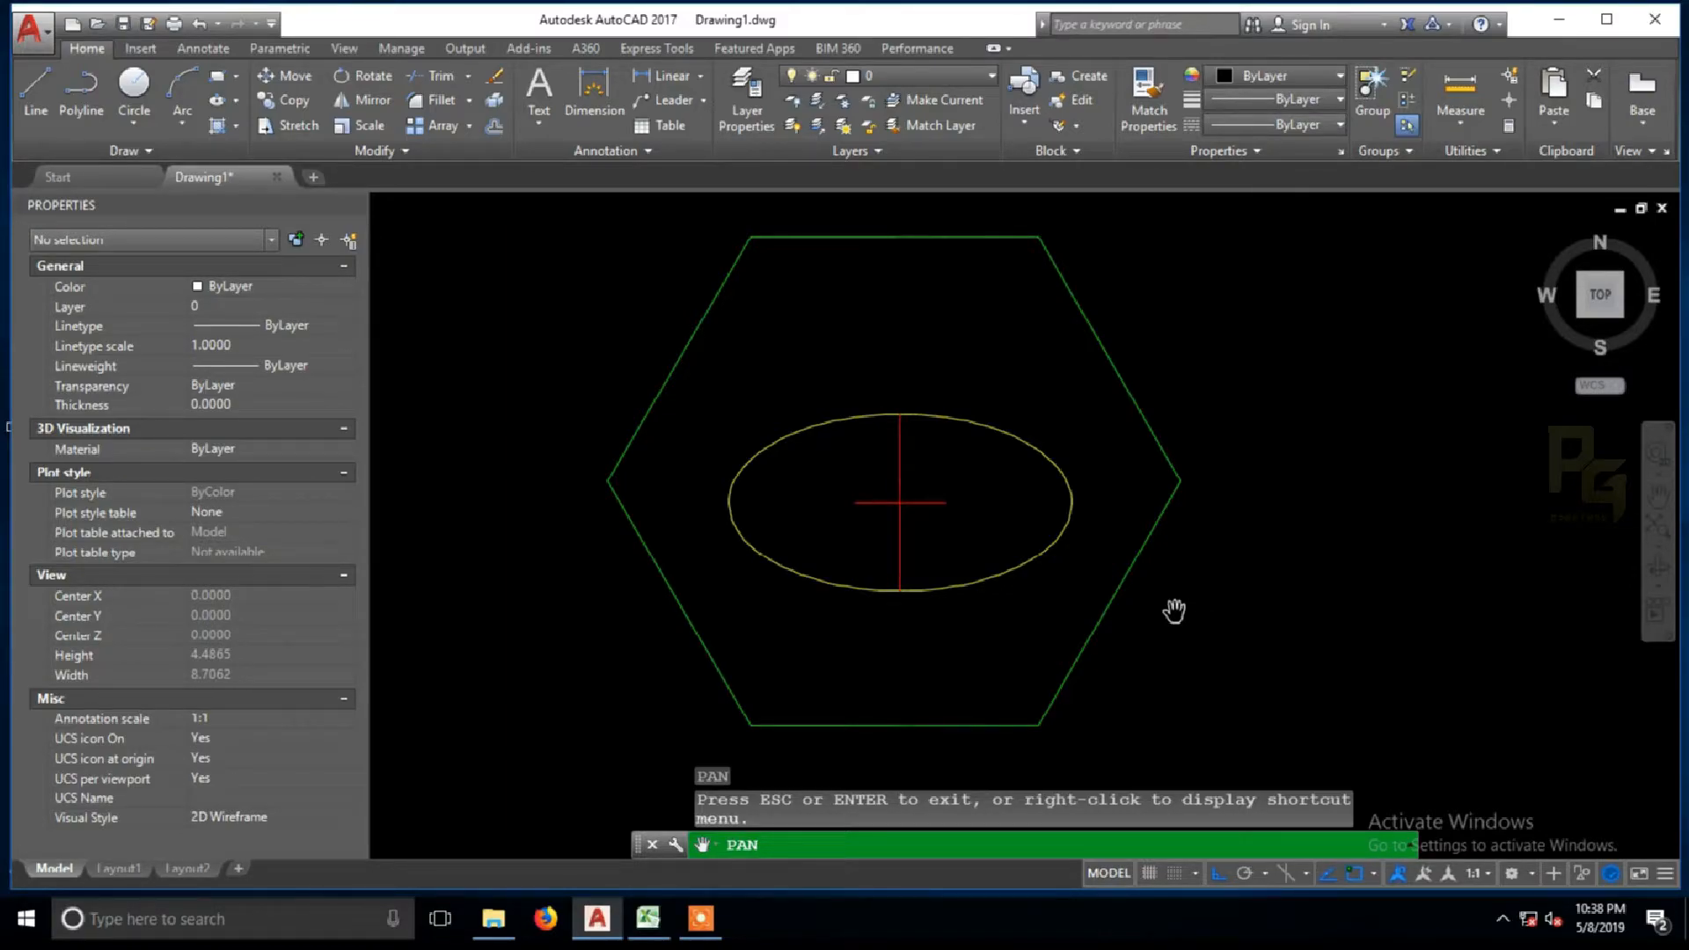
drag(1175, 610, 1101, 530)
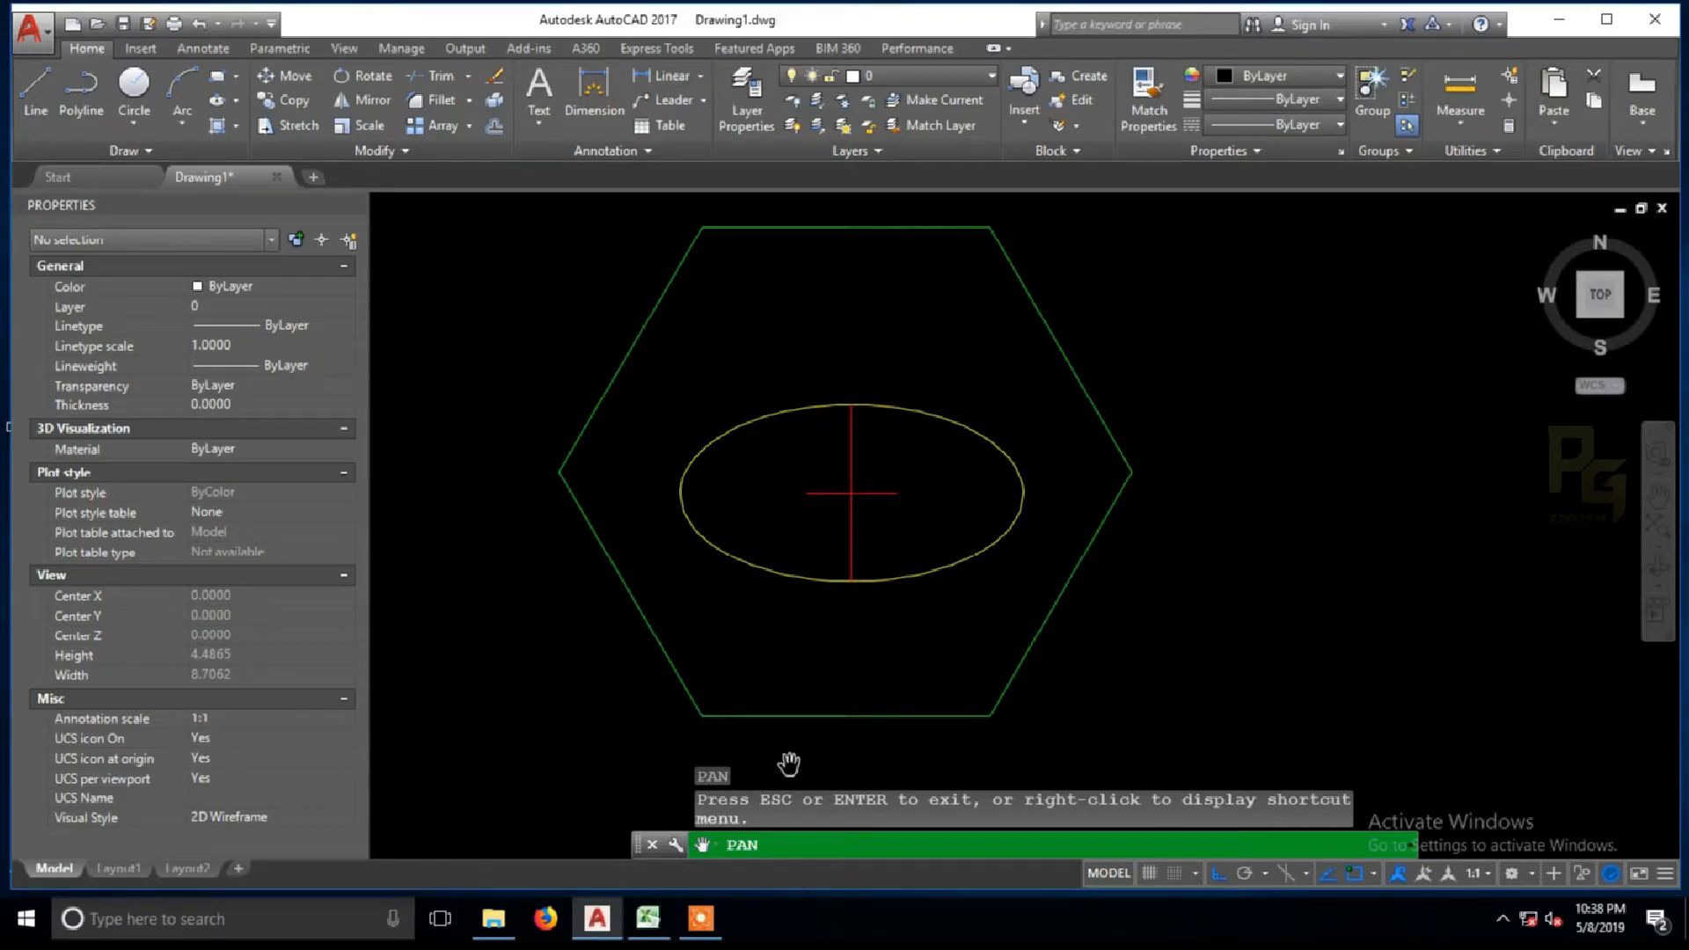
click(701, 918)
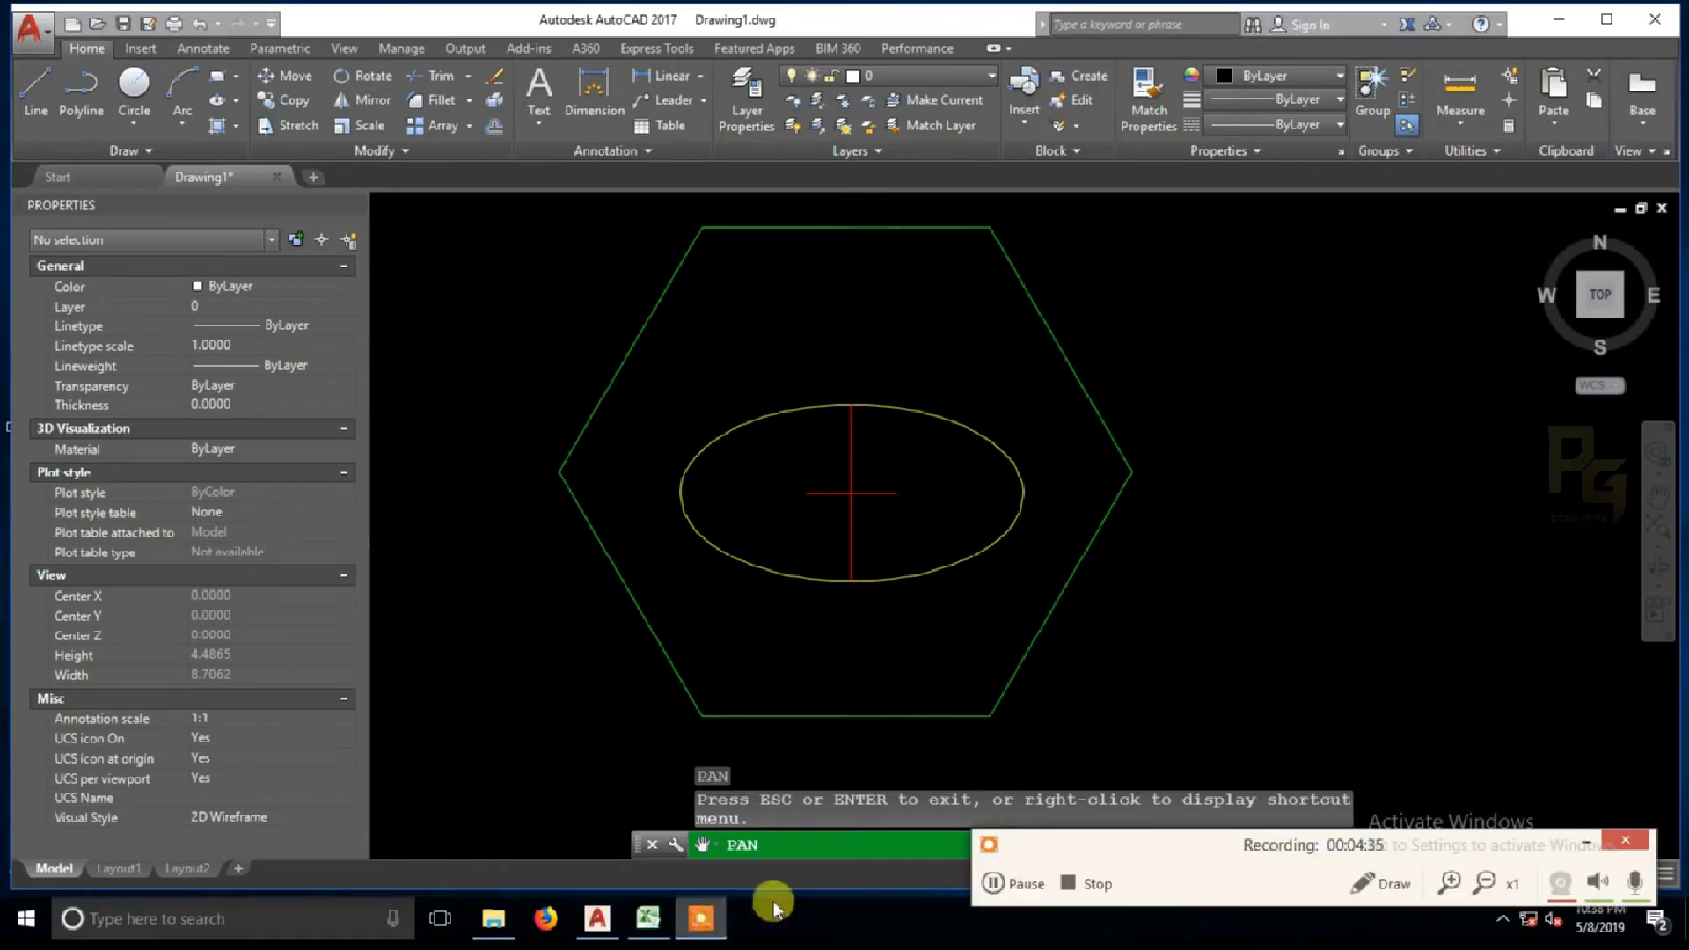